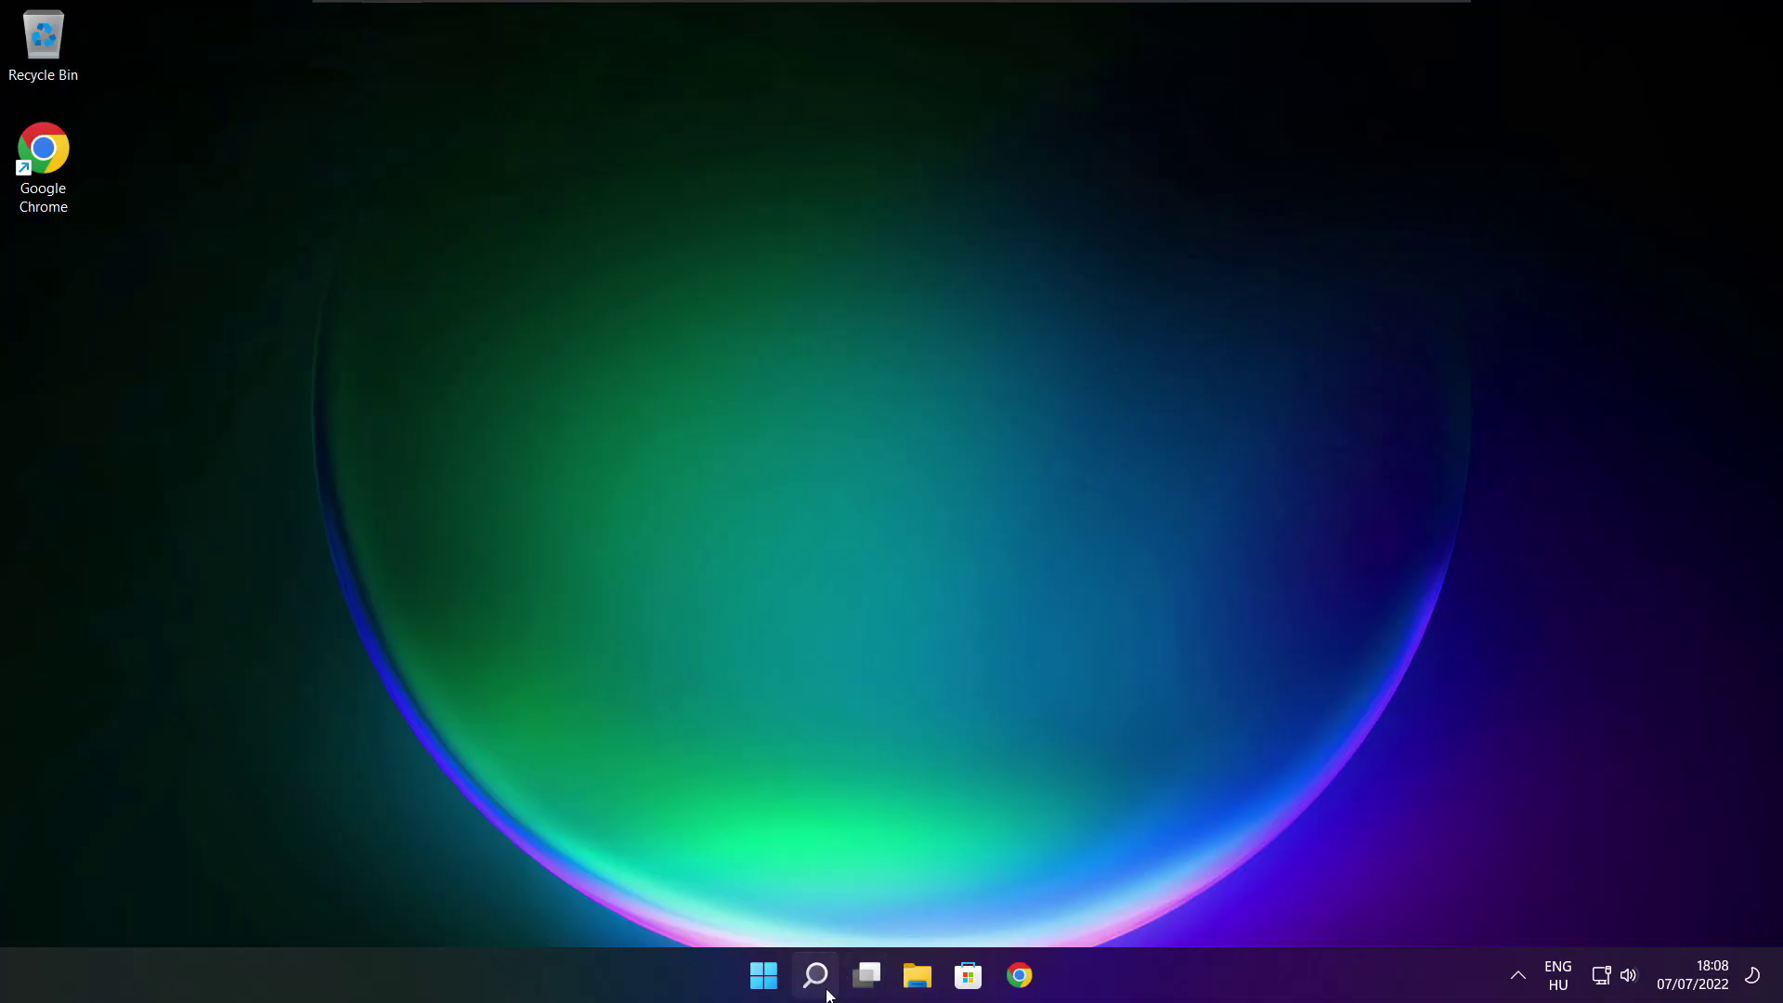
Search Windows for 'device manager' to bring up Device Manager as the best match
{"action": "left_click", "coordinate": [817, 975]}
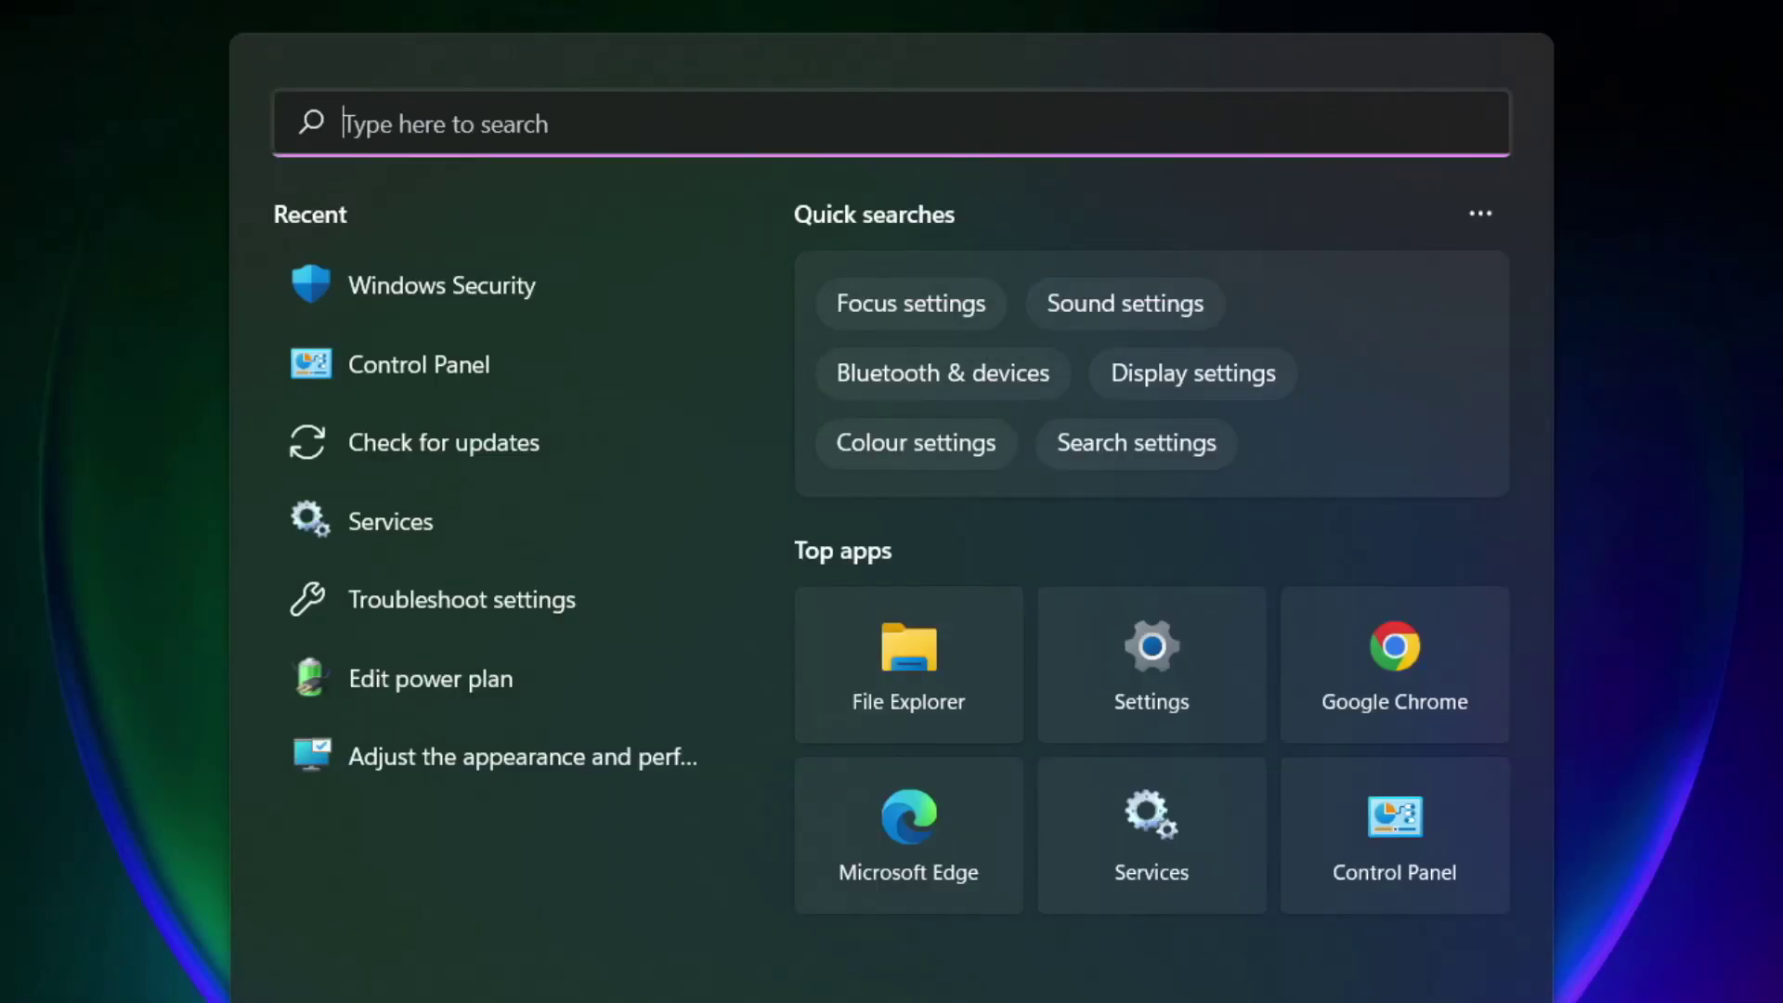
{"action": "type", "text": "device ma"}
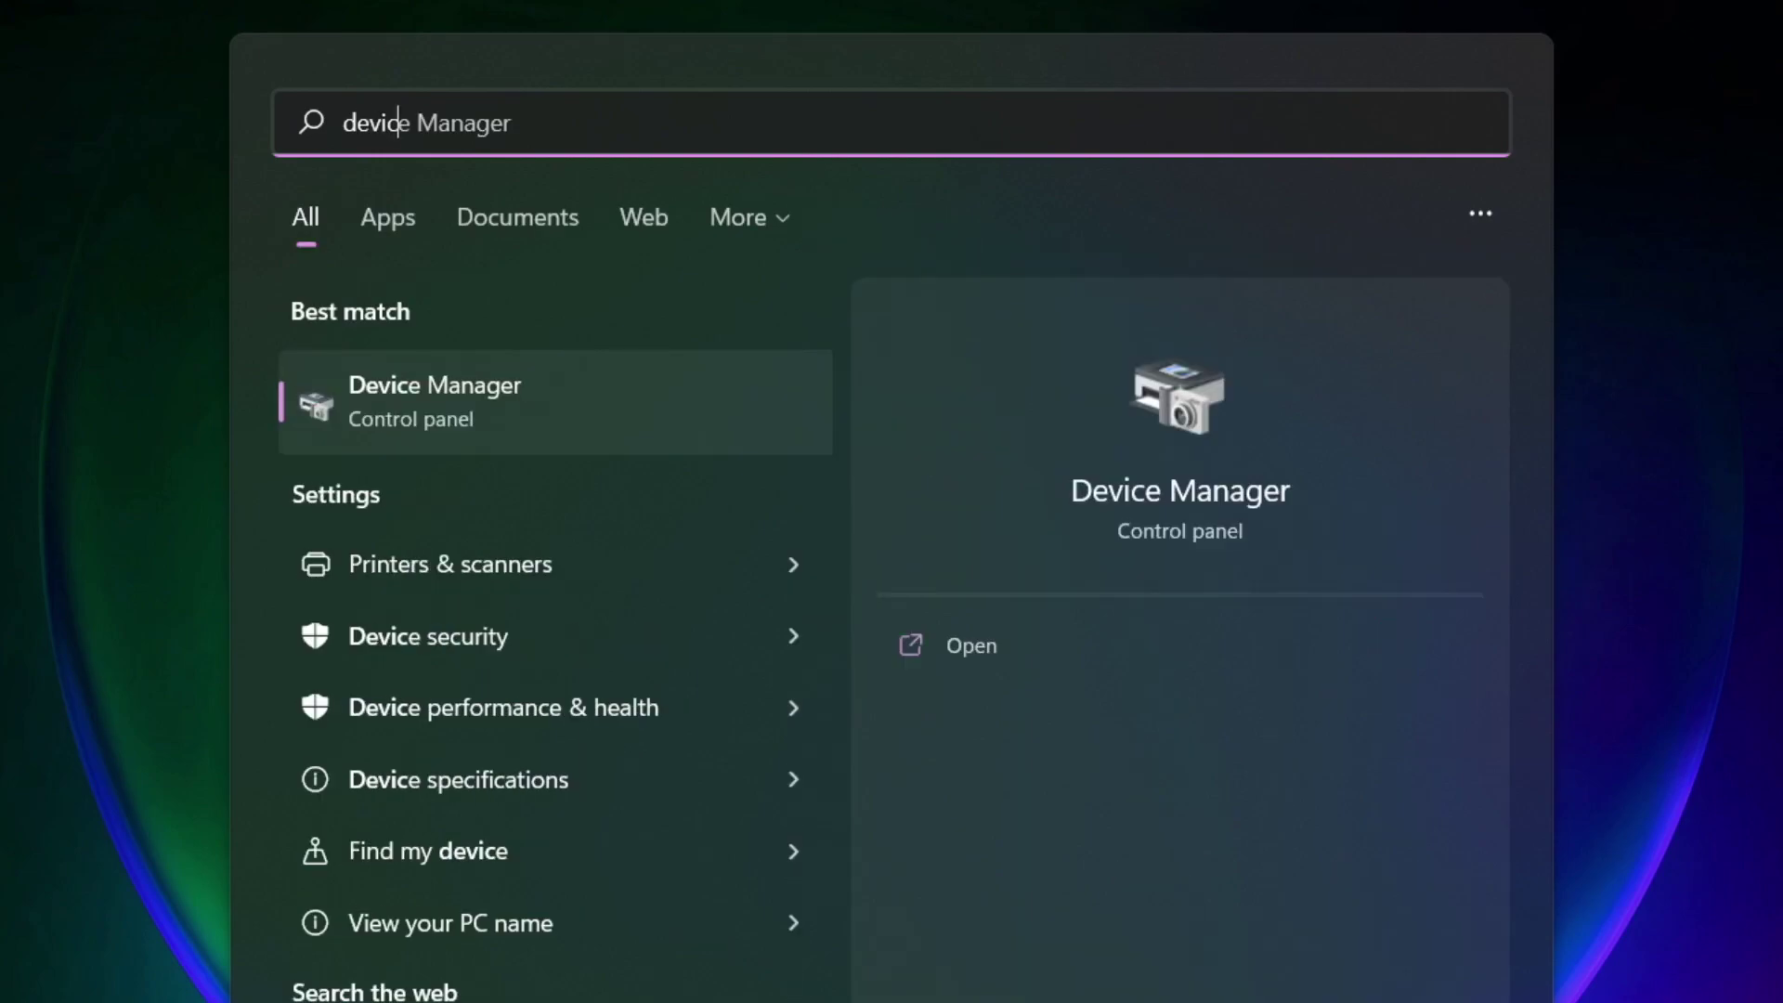
{"action": "type", "text": "nager"}
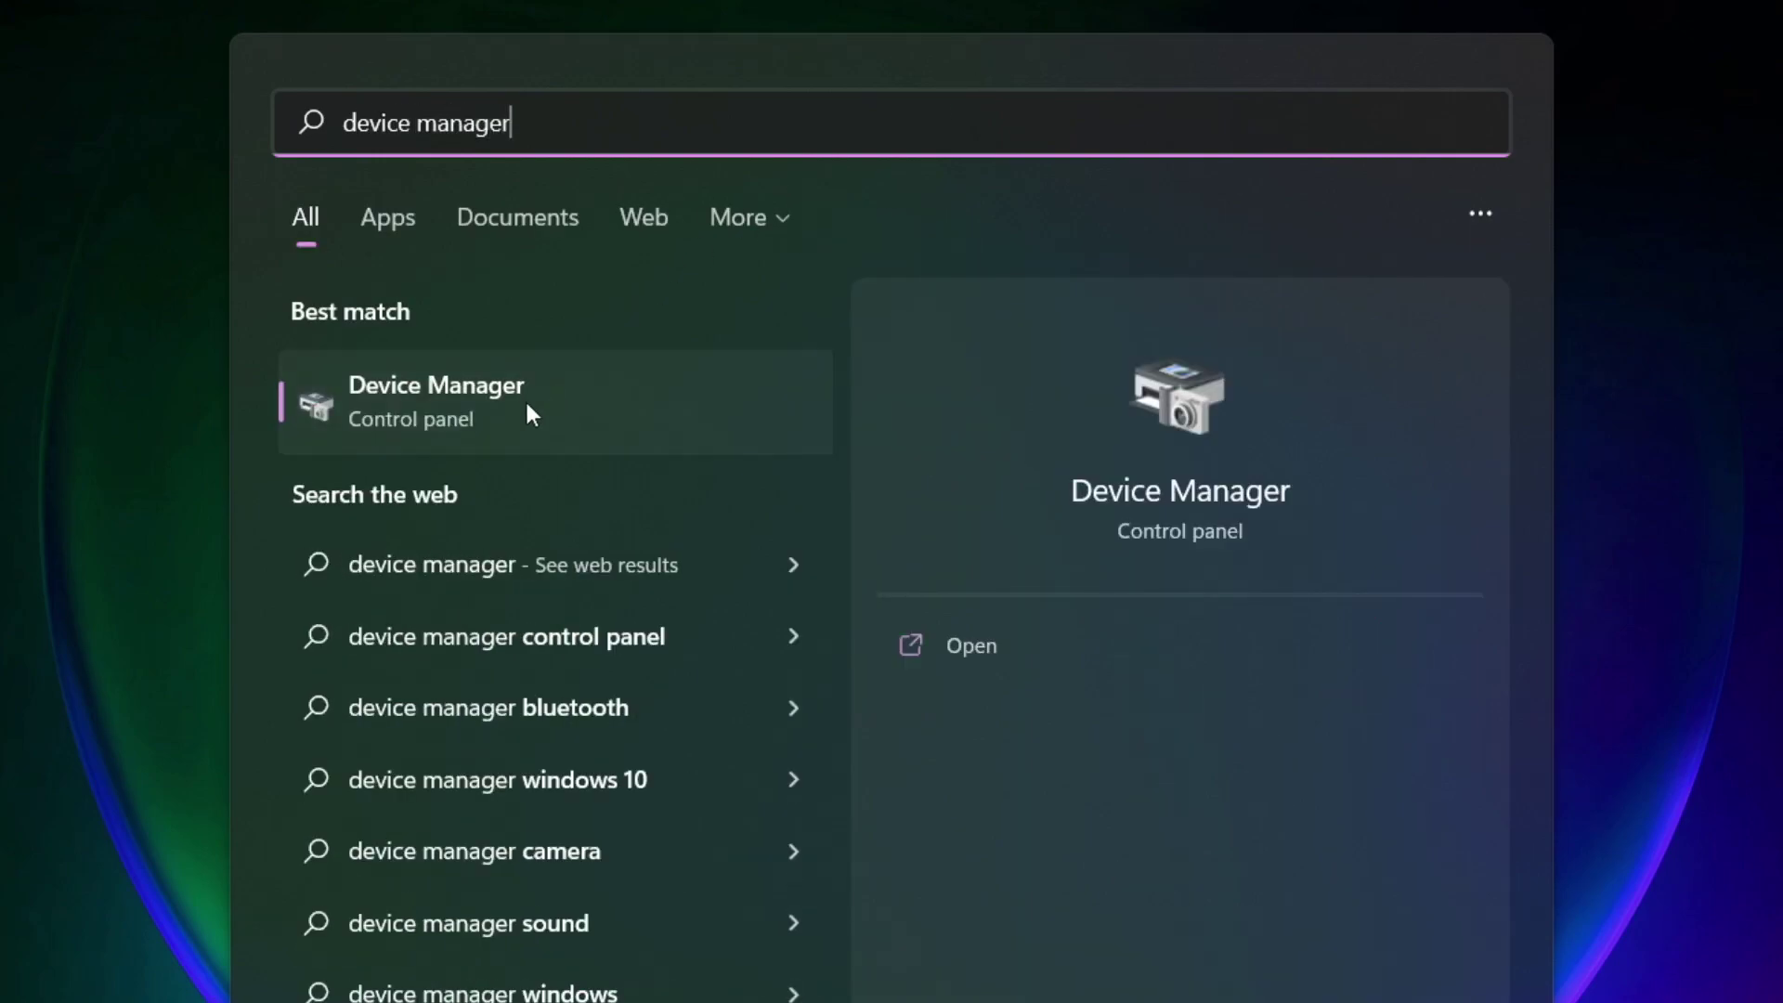
Launch Device Manager maximized and expand the Display adaptors category
{"action": "left_click", "coordinate": [654, 409]}
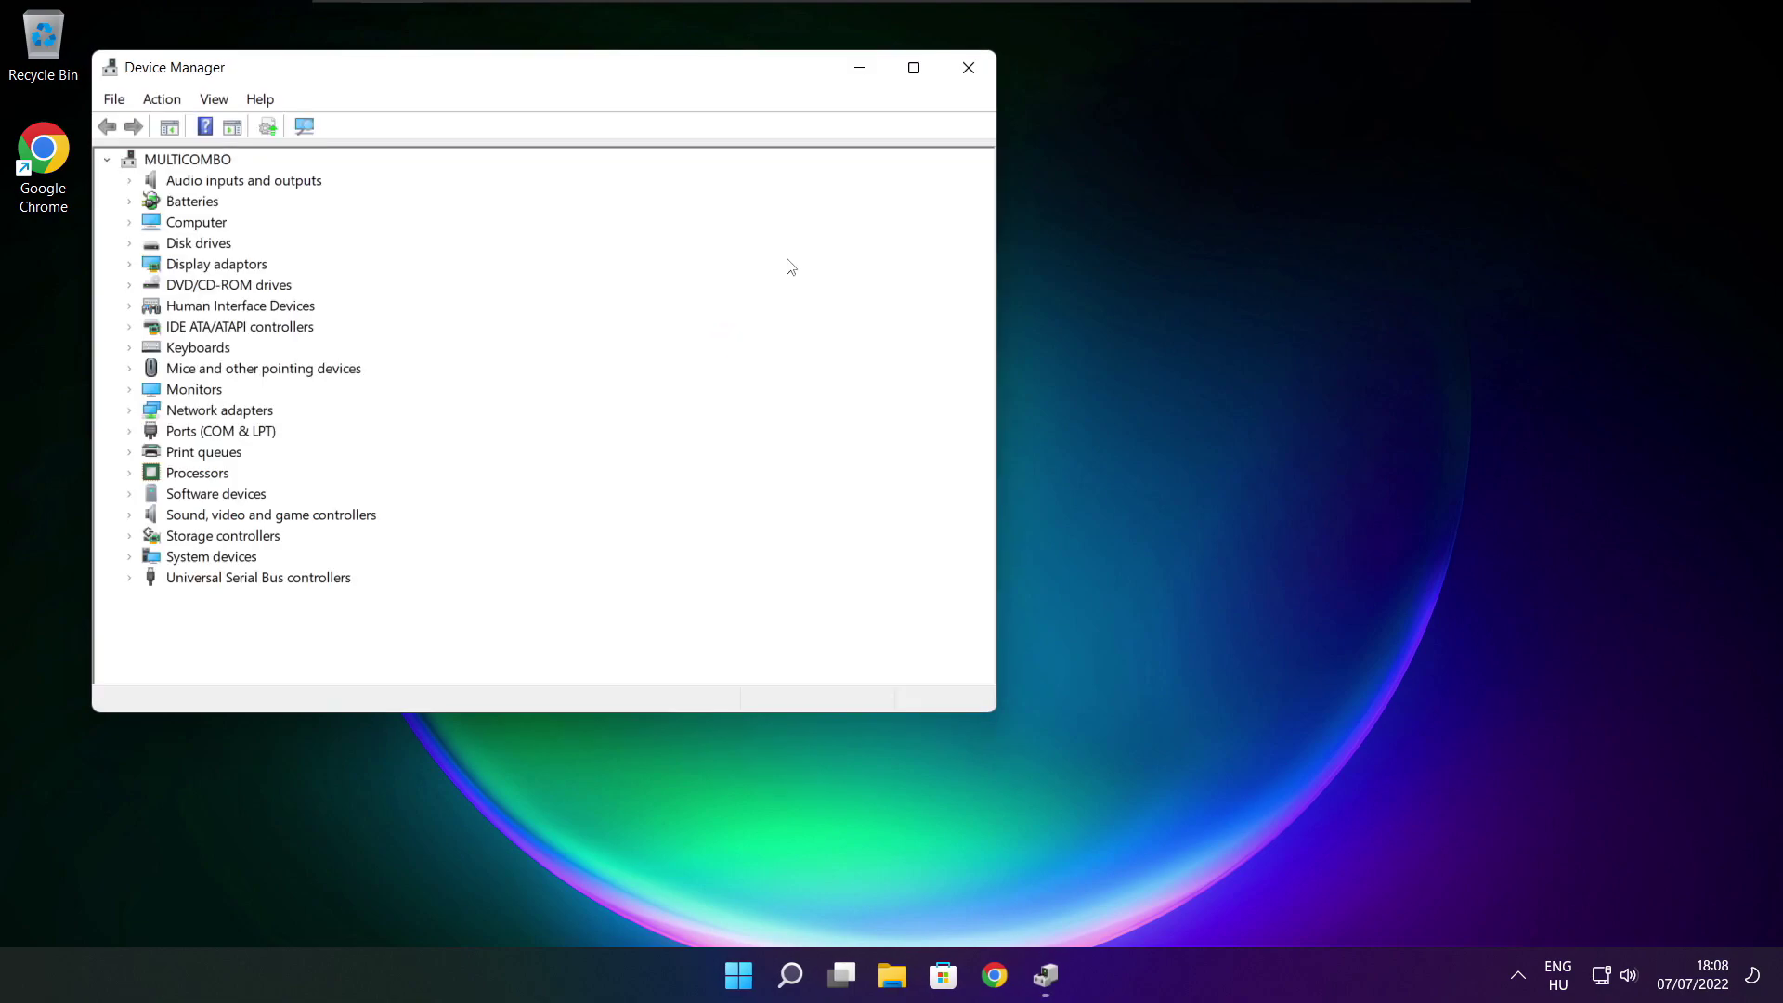
{"action": "left_click", "coordinate": [914, 71]}
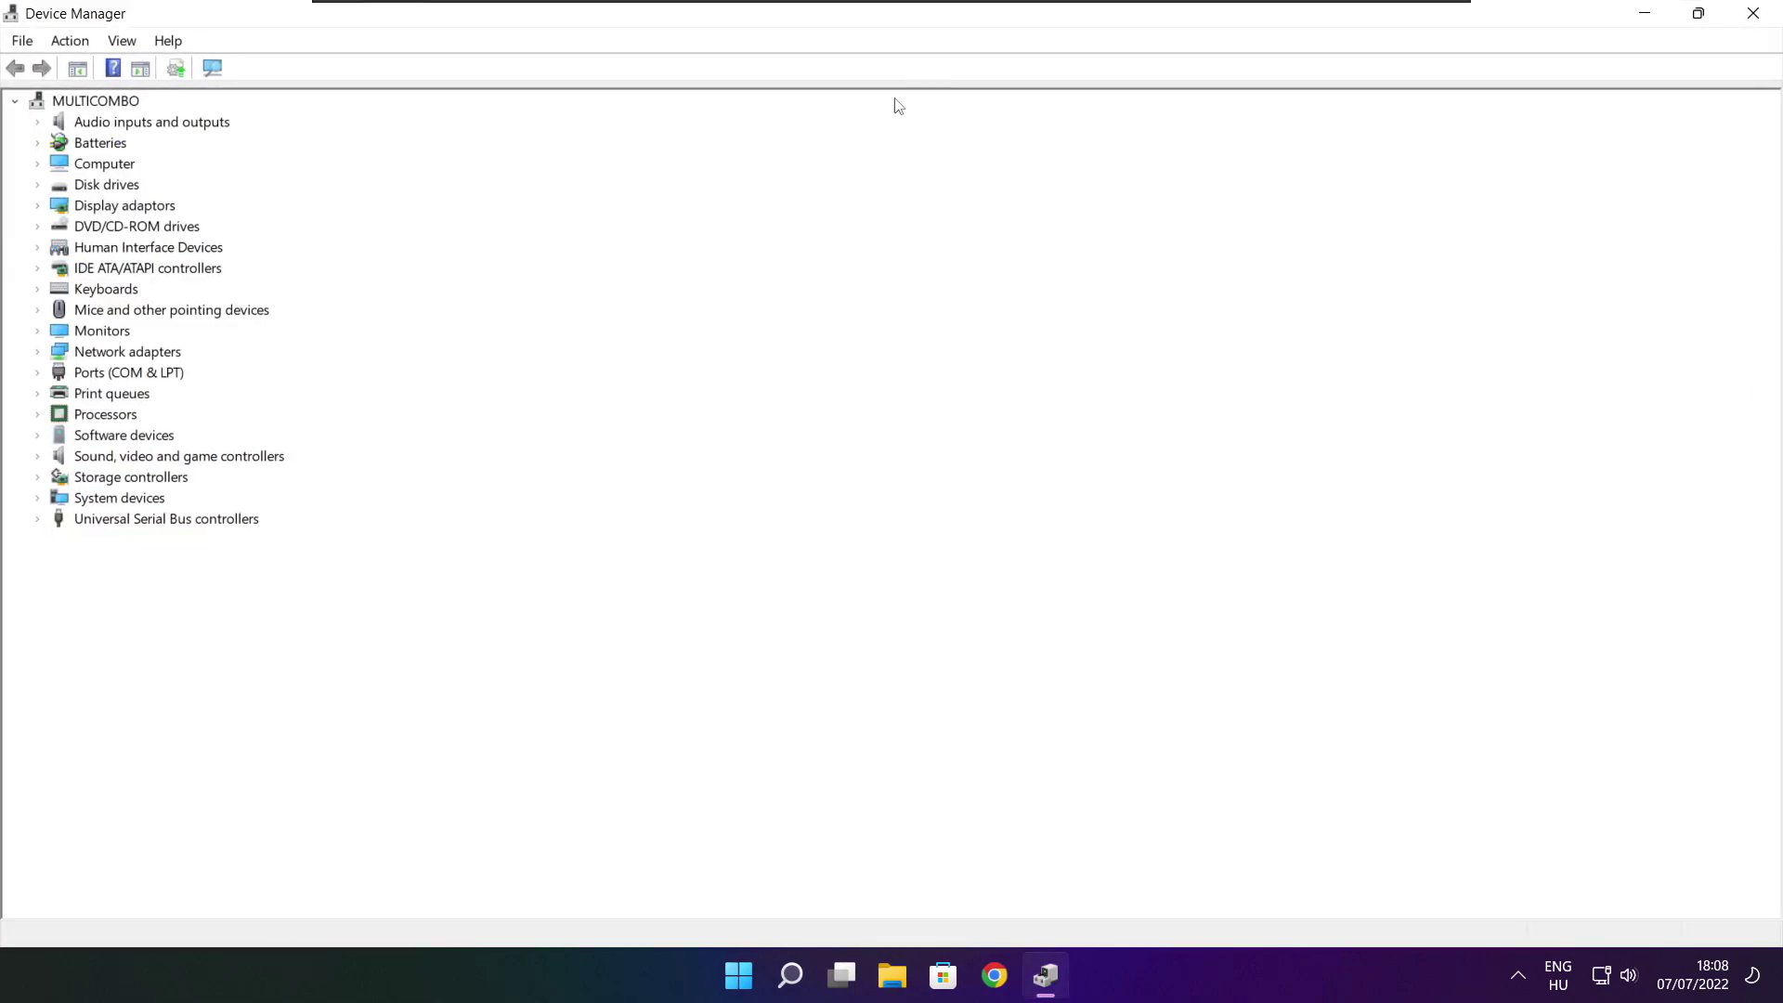
{"action": "left_click", "coordinate": [99, 207]}
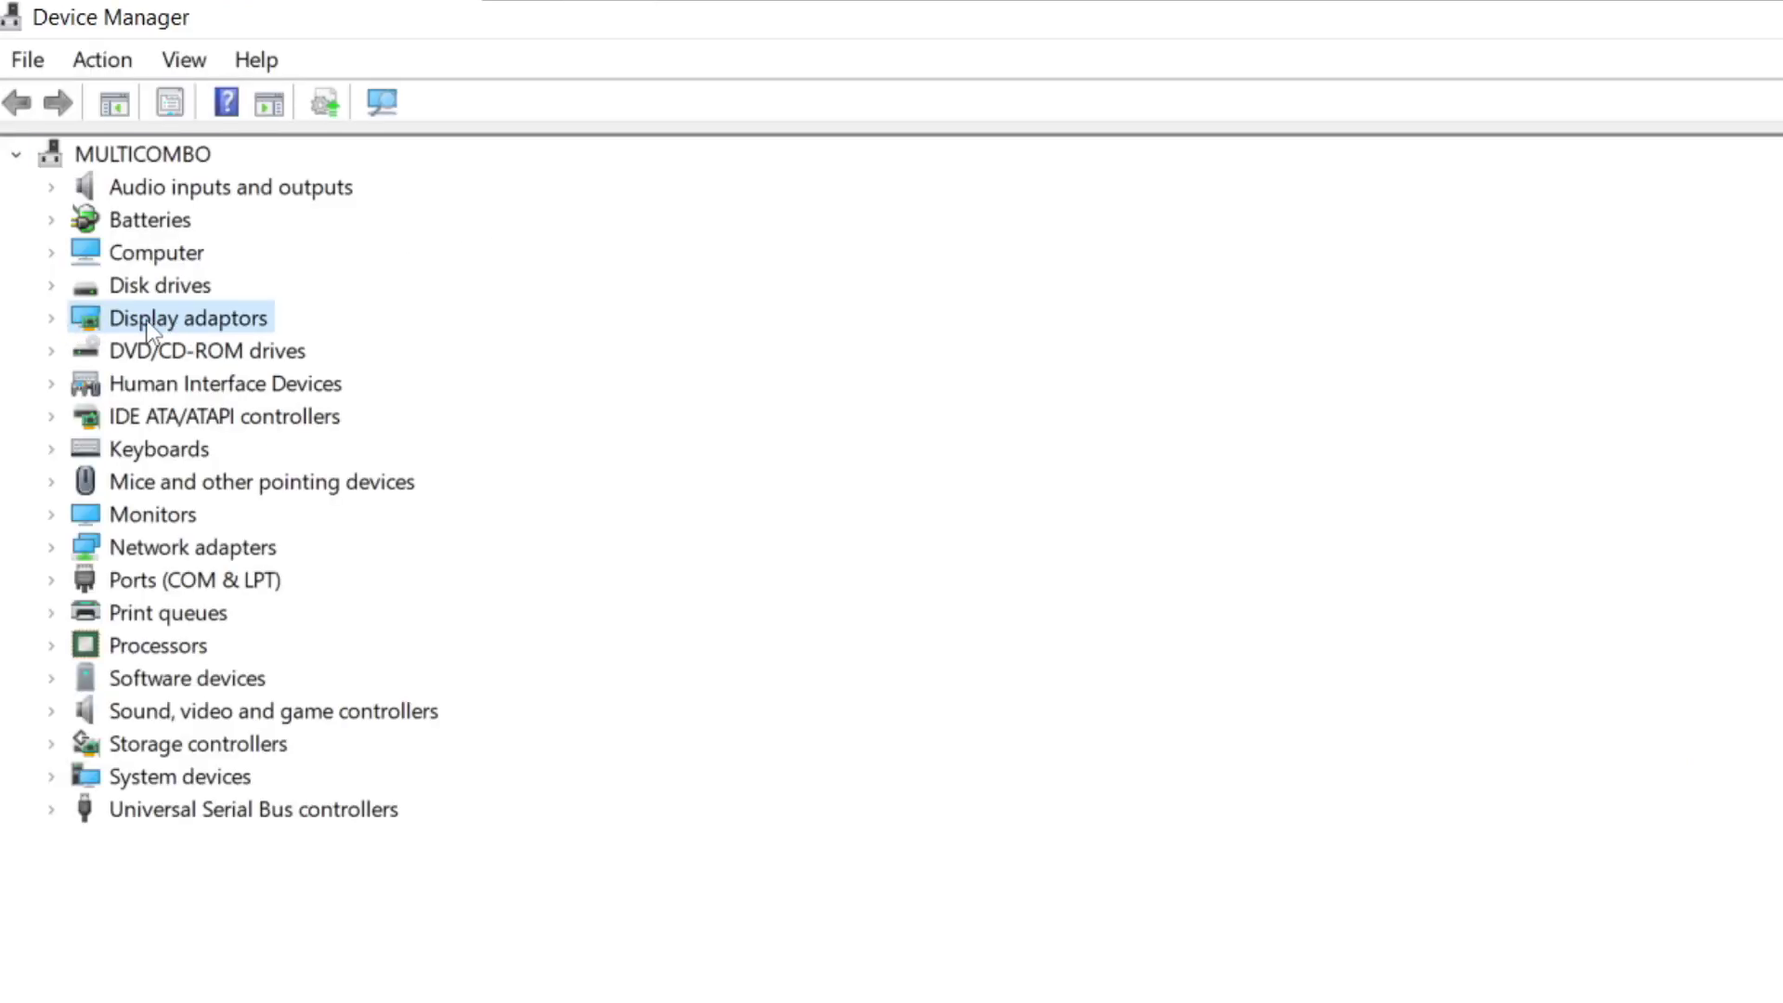
{"action": "left_click", "coordinate": [51, 318]}
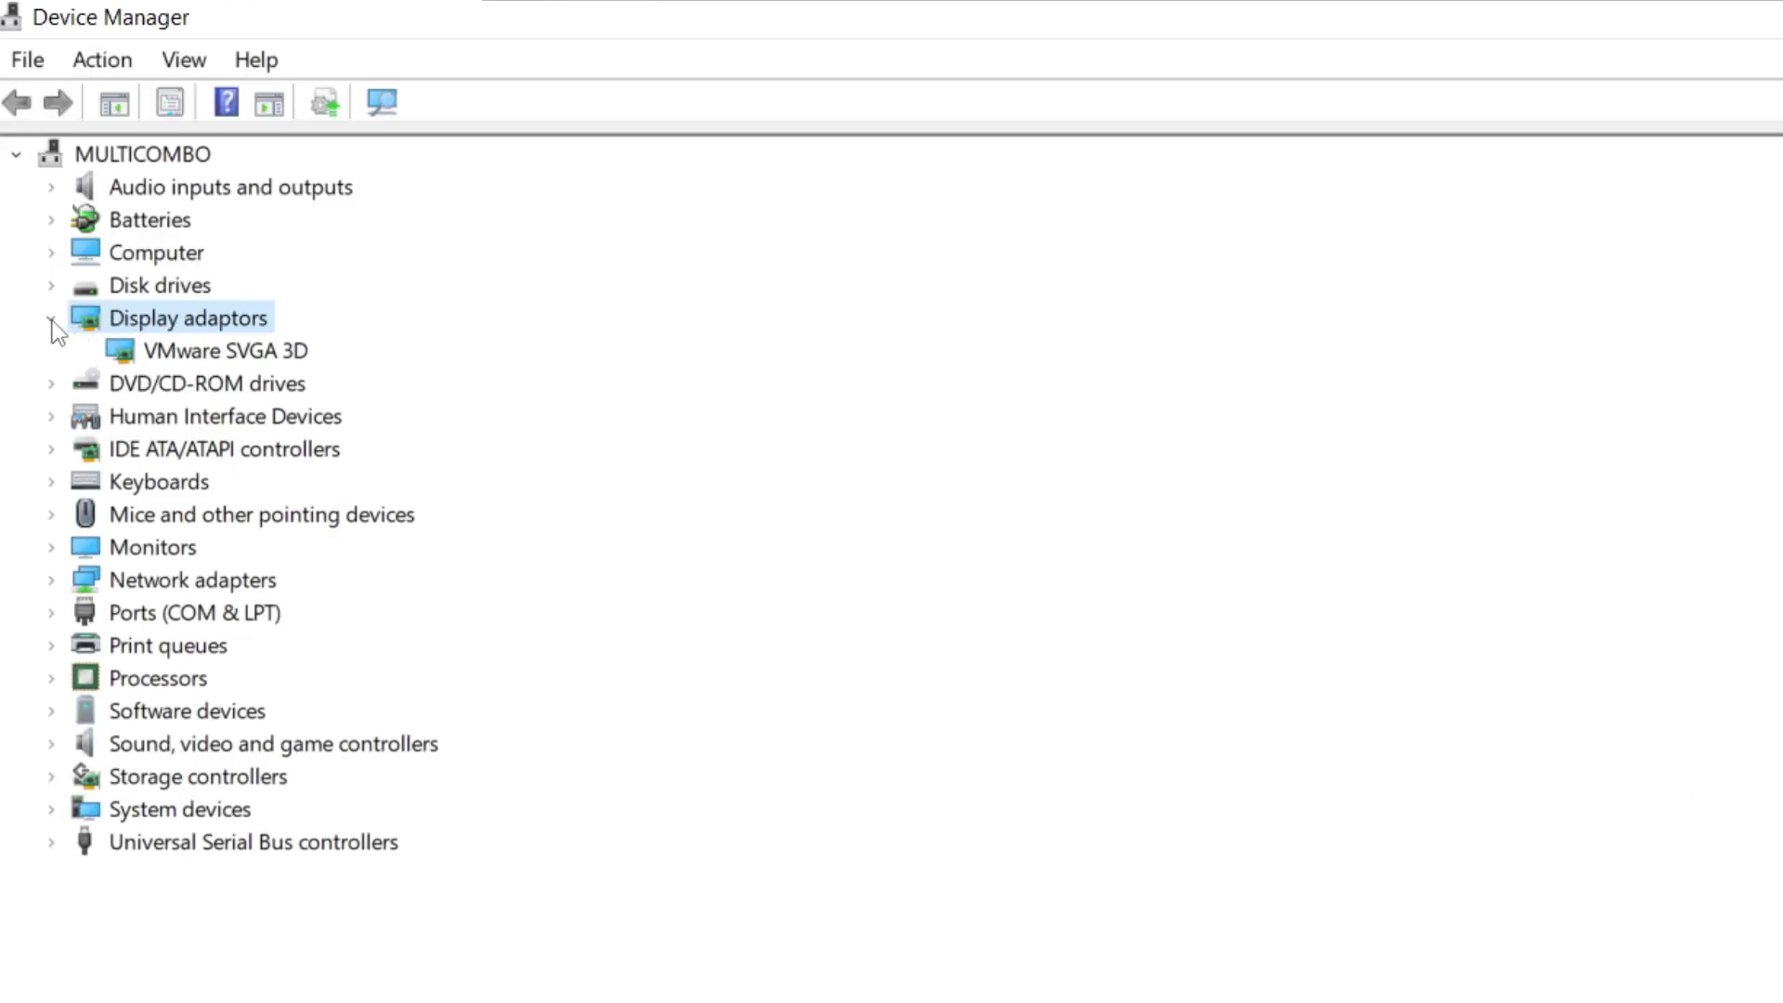
Search automatically for a newer VMware SVGA 3D driver; the best one is already installed
{"action": "left_click", "coordinate": [298, 350]}
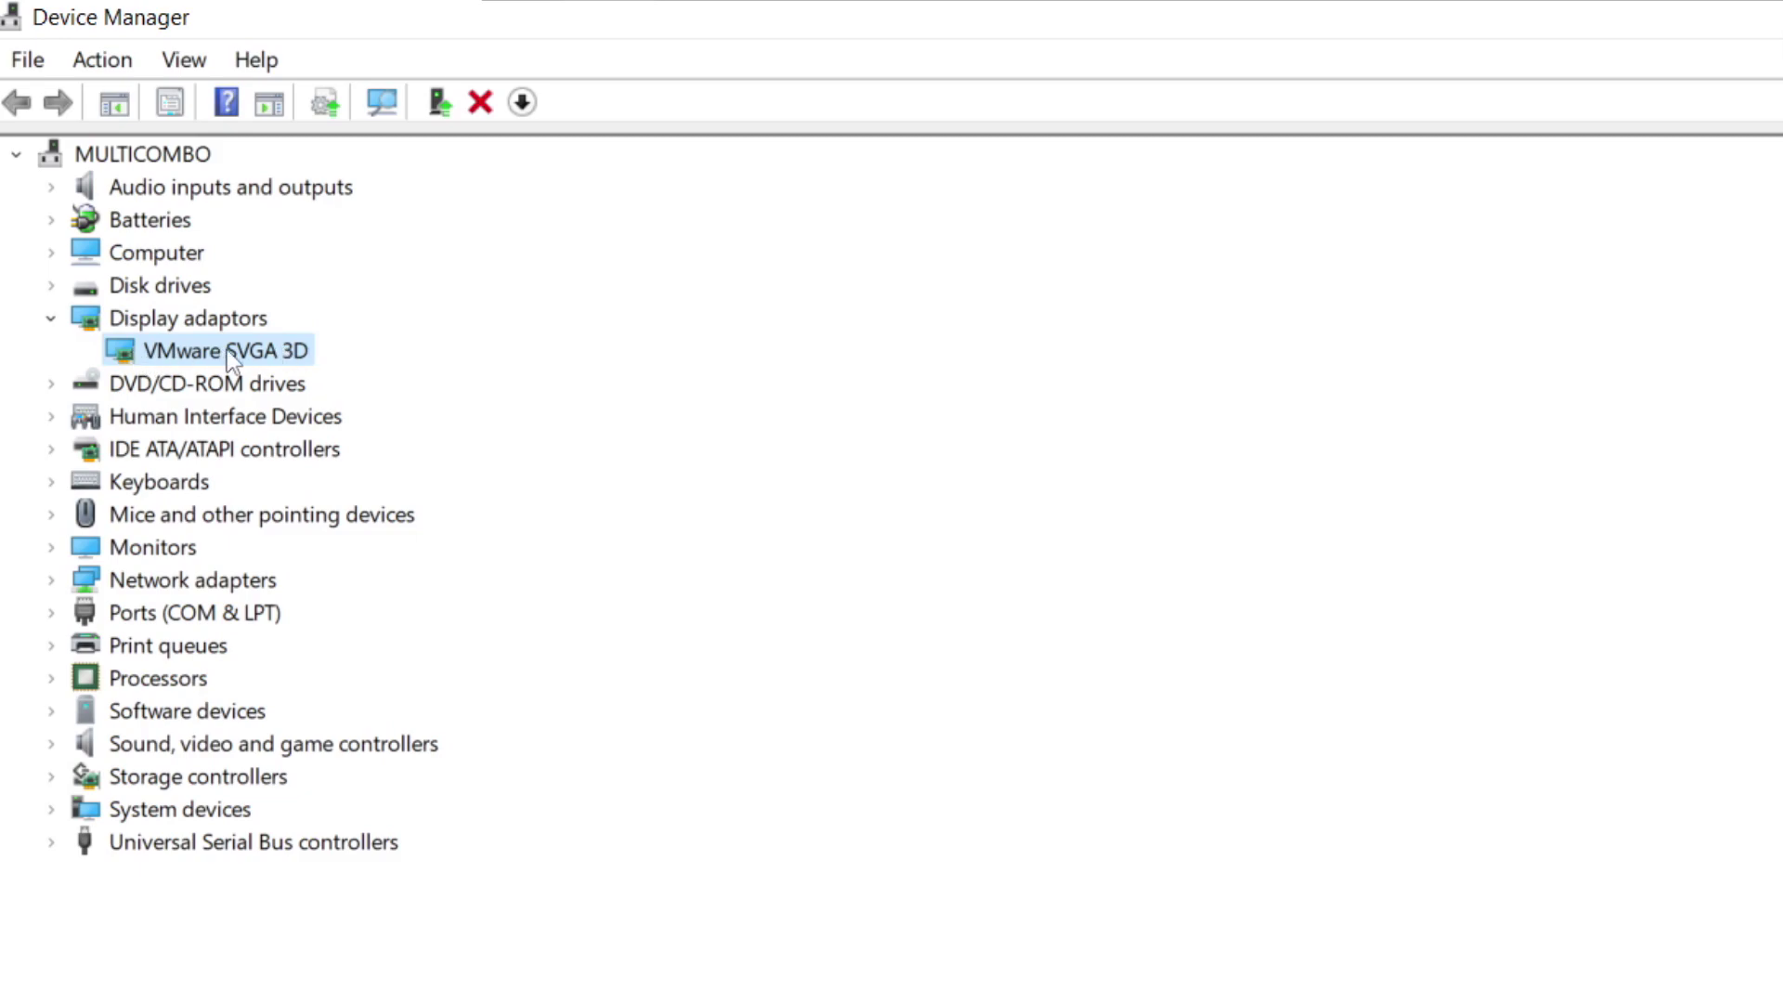
{"action": "right_click", "coordinate": [193, 350]}
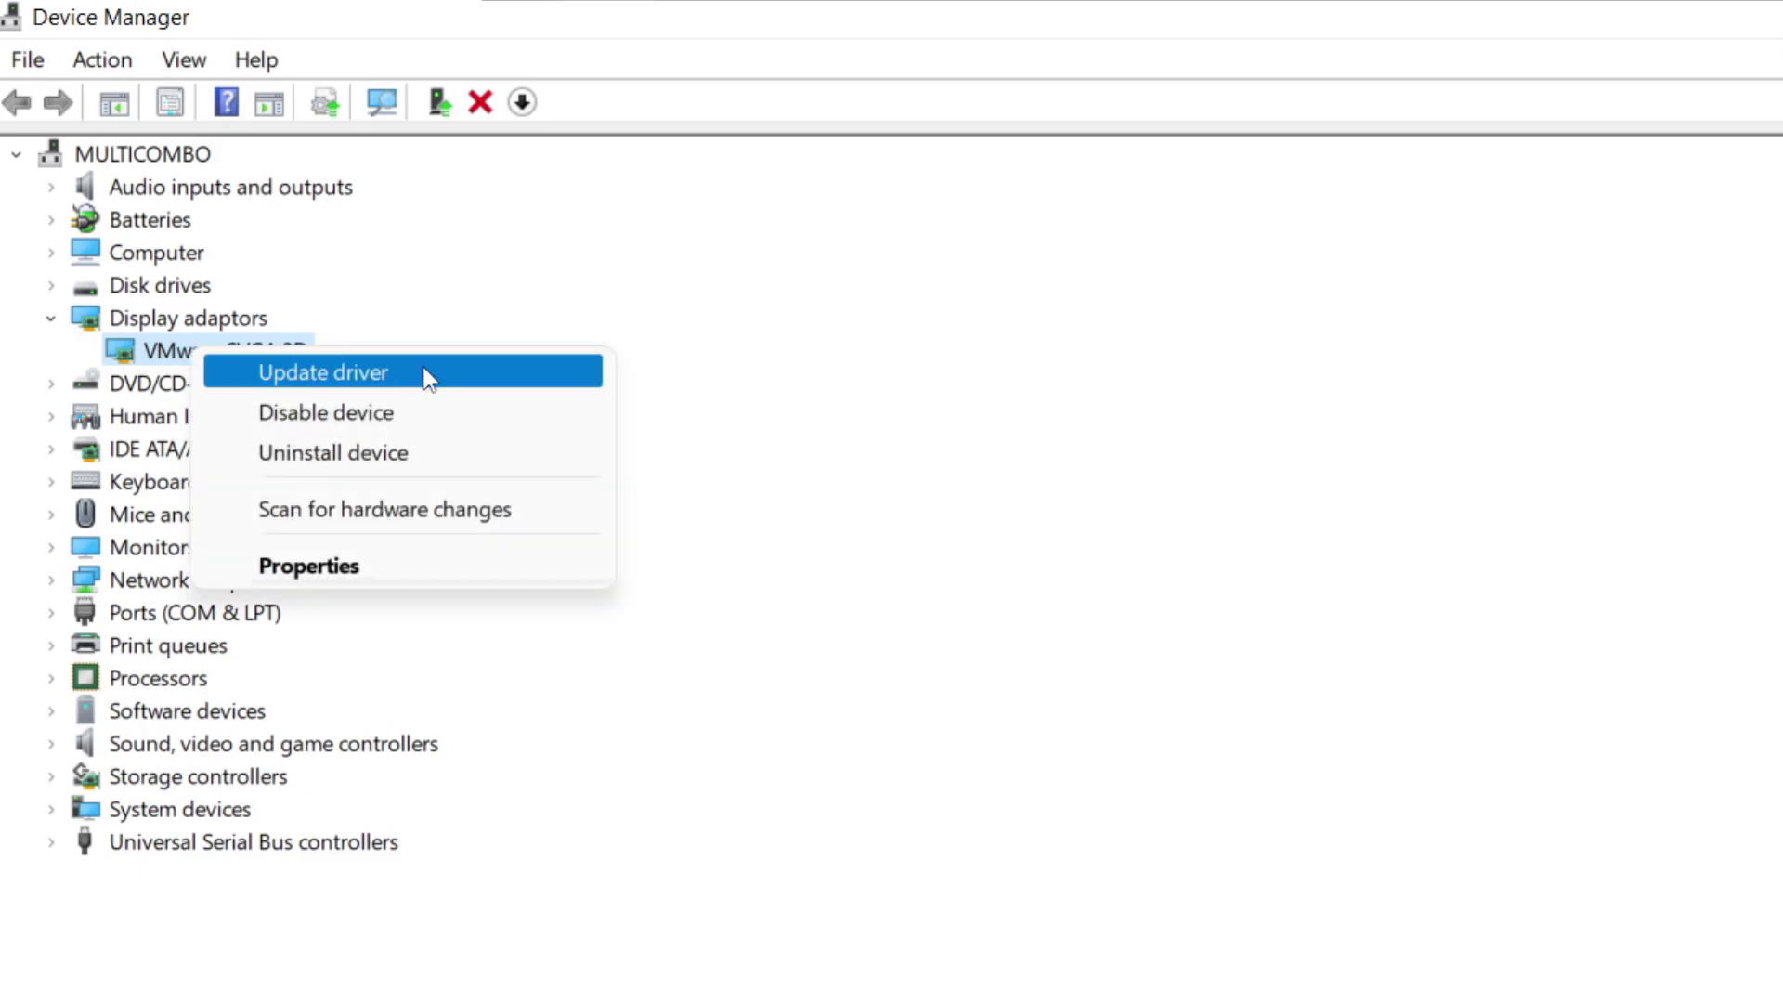
{"action": "left_click", "coordinate": [392, 372]}
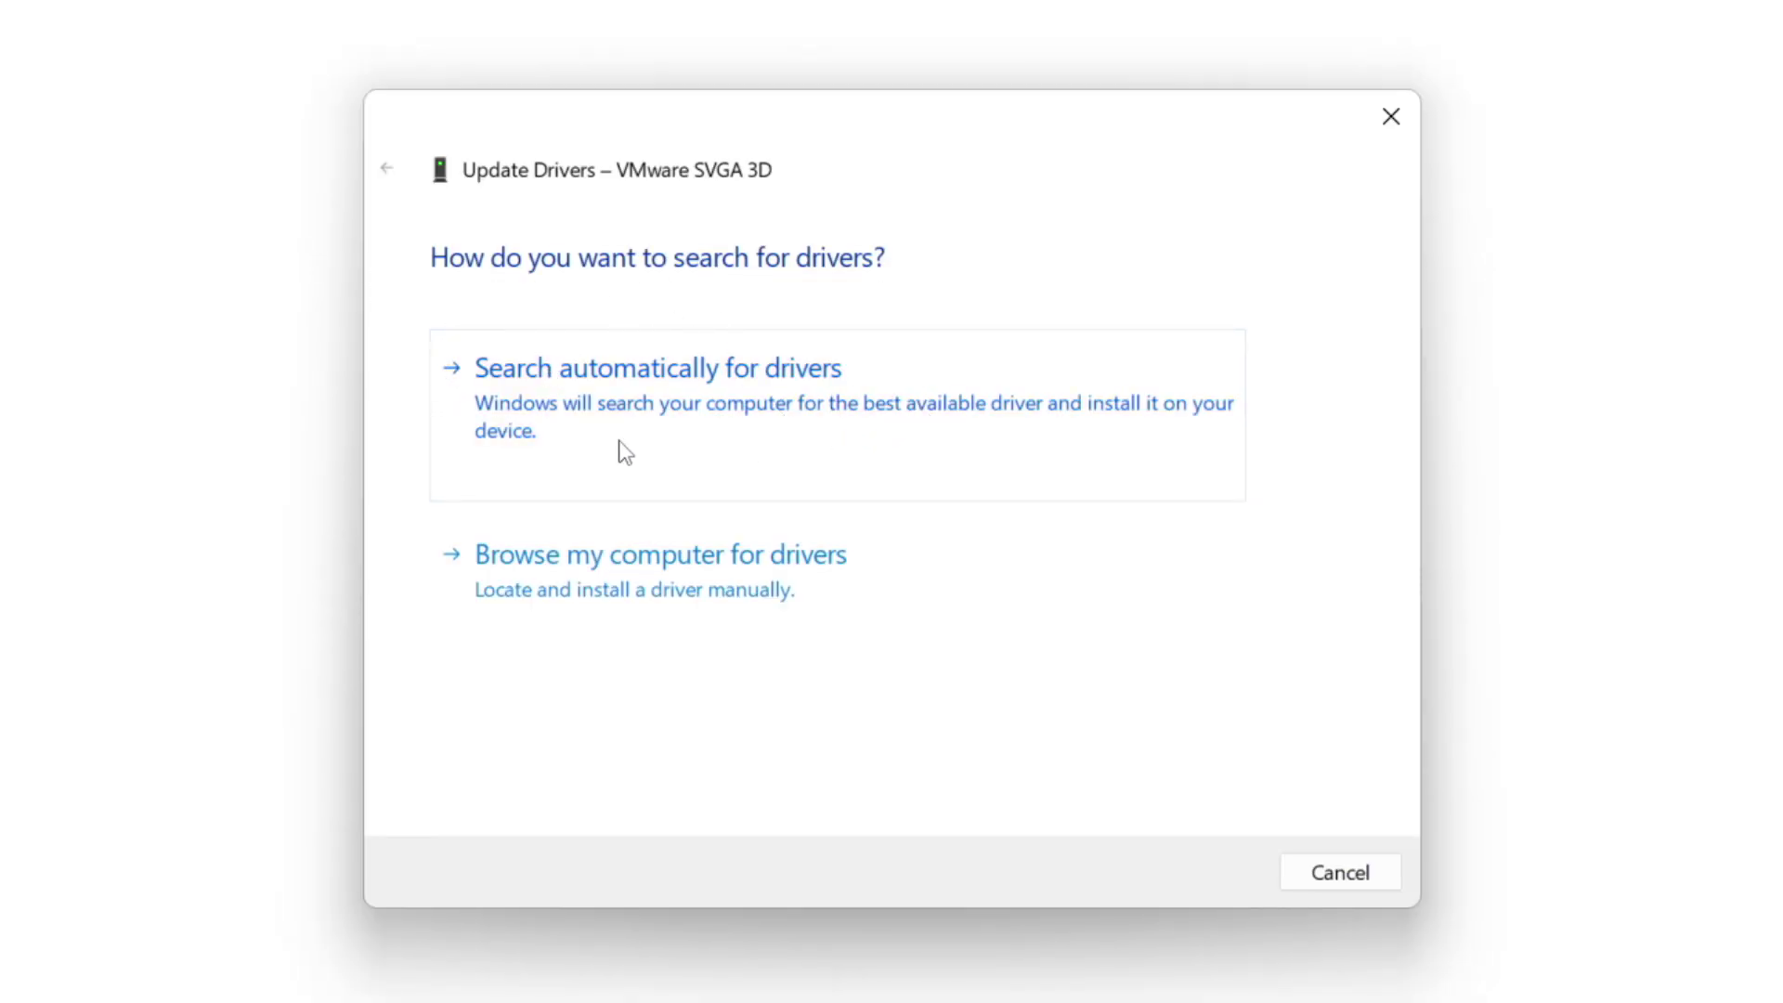
{"action": "left_click", "coordinate": [785, 420]}
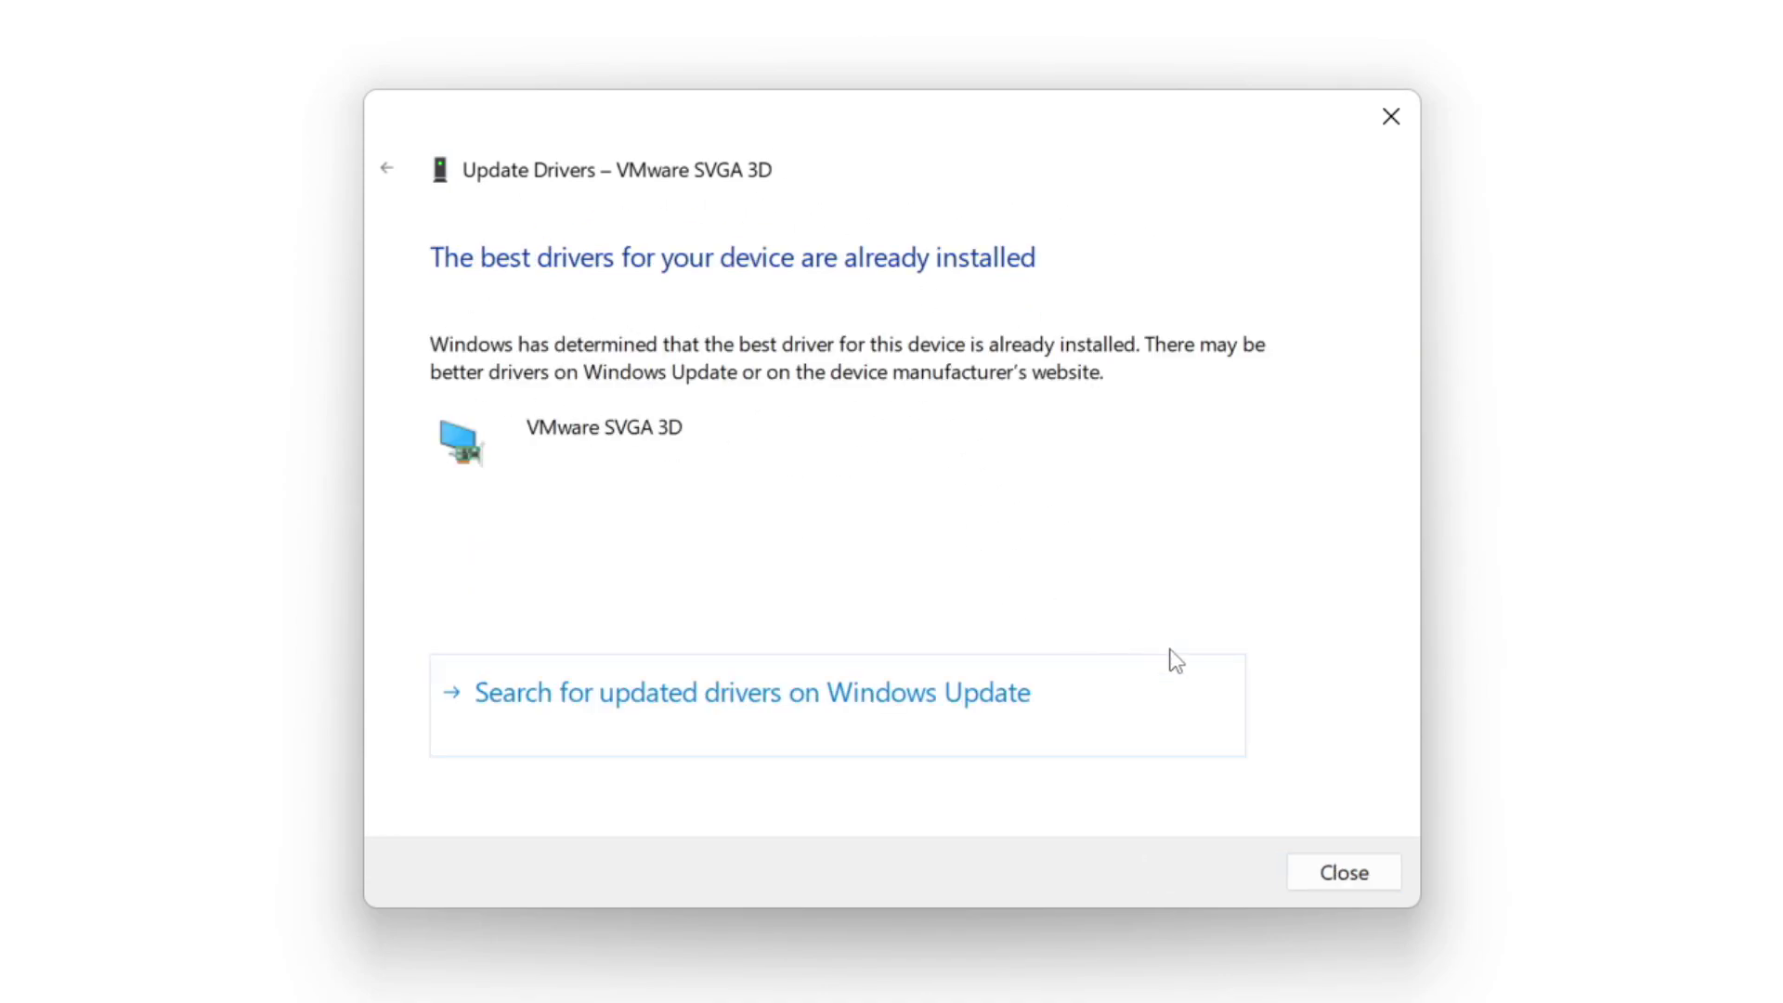
{"action": "left_click", "coordinate": [1343, 873]}
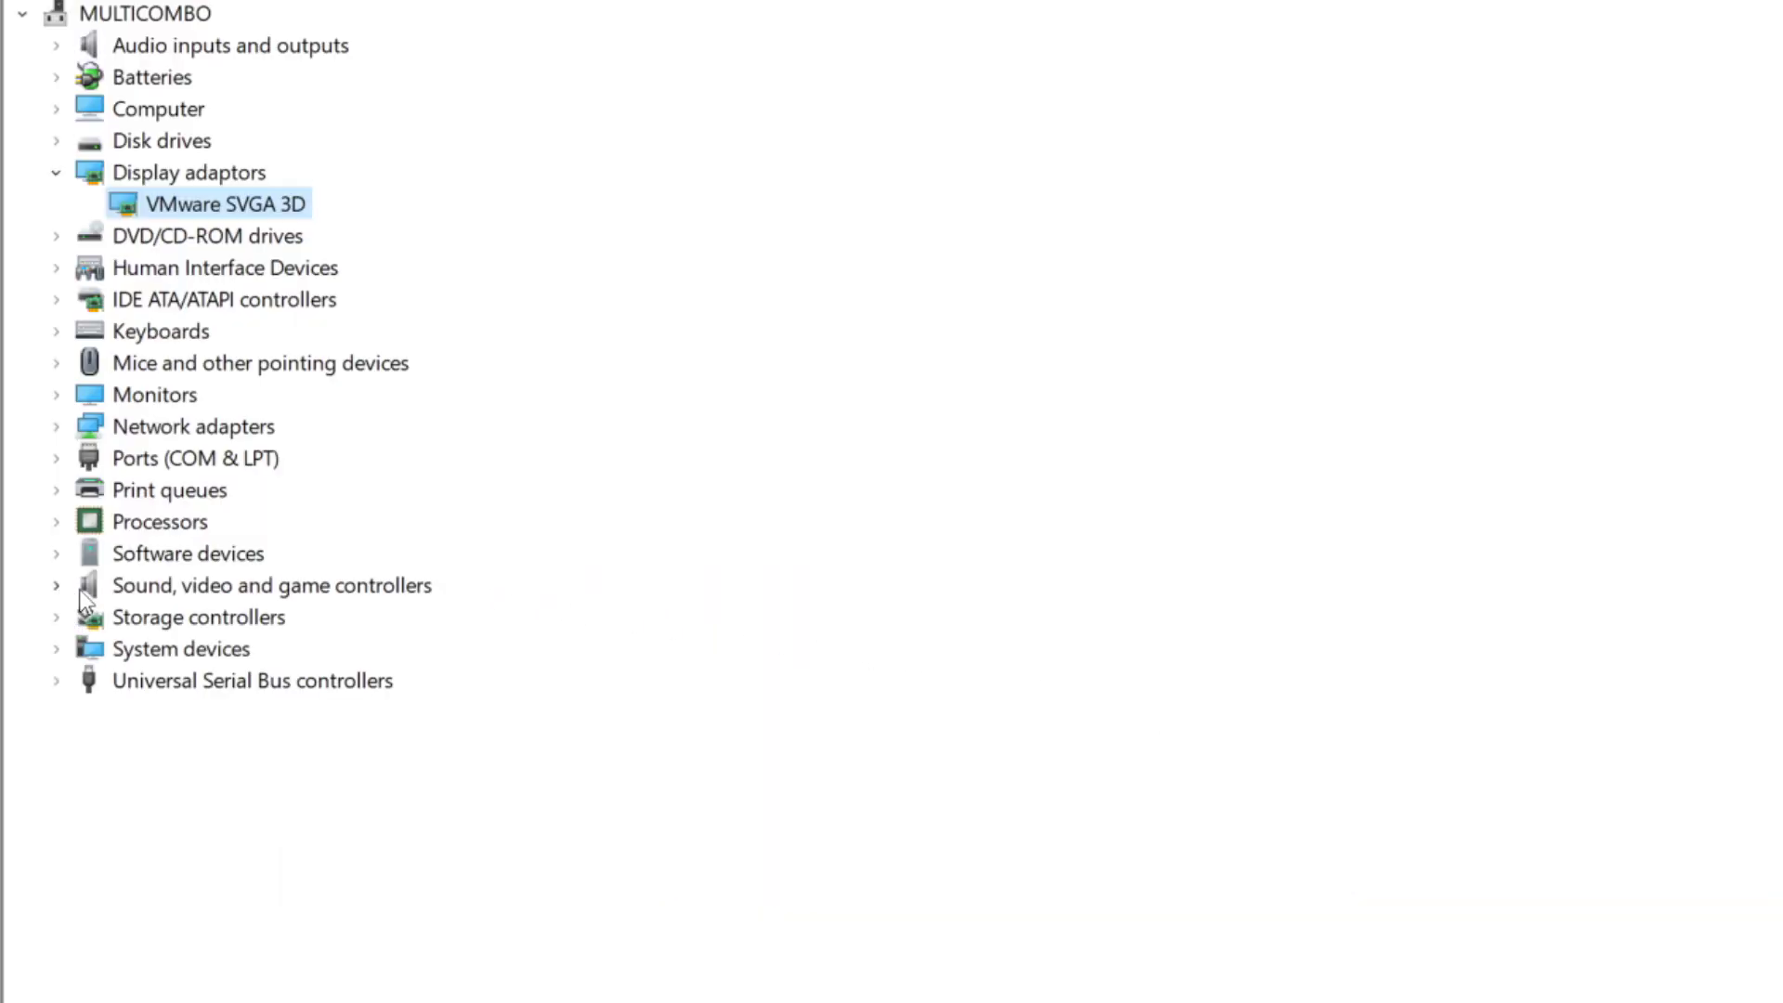
Search automatically for a High Definition Audio Device driver under Sound, video and game controllers
{"action": "left_click", "coordinate": [74, 588]}
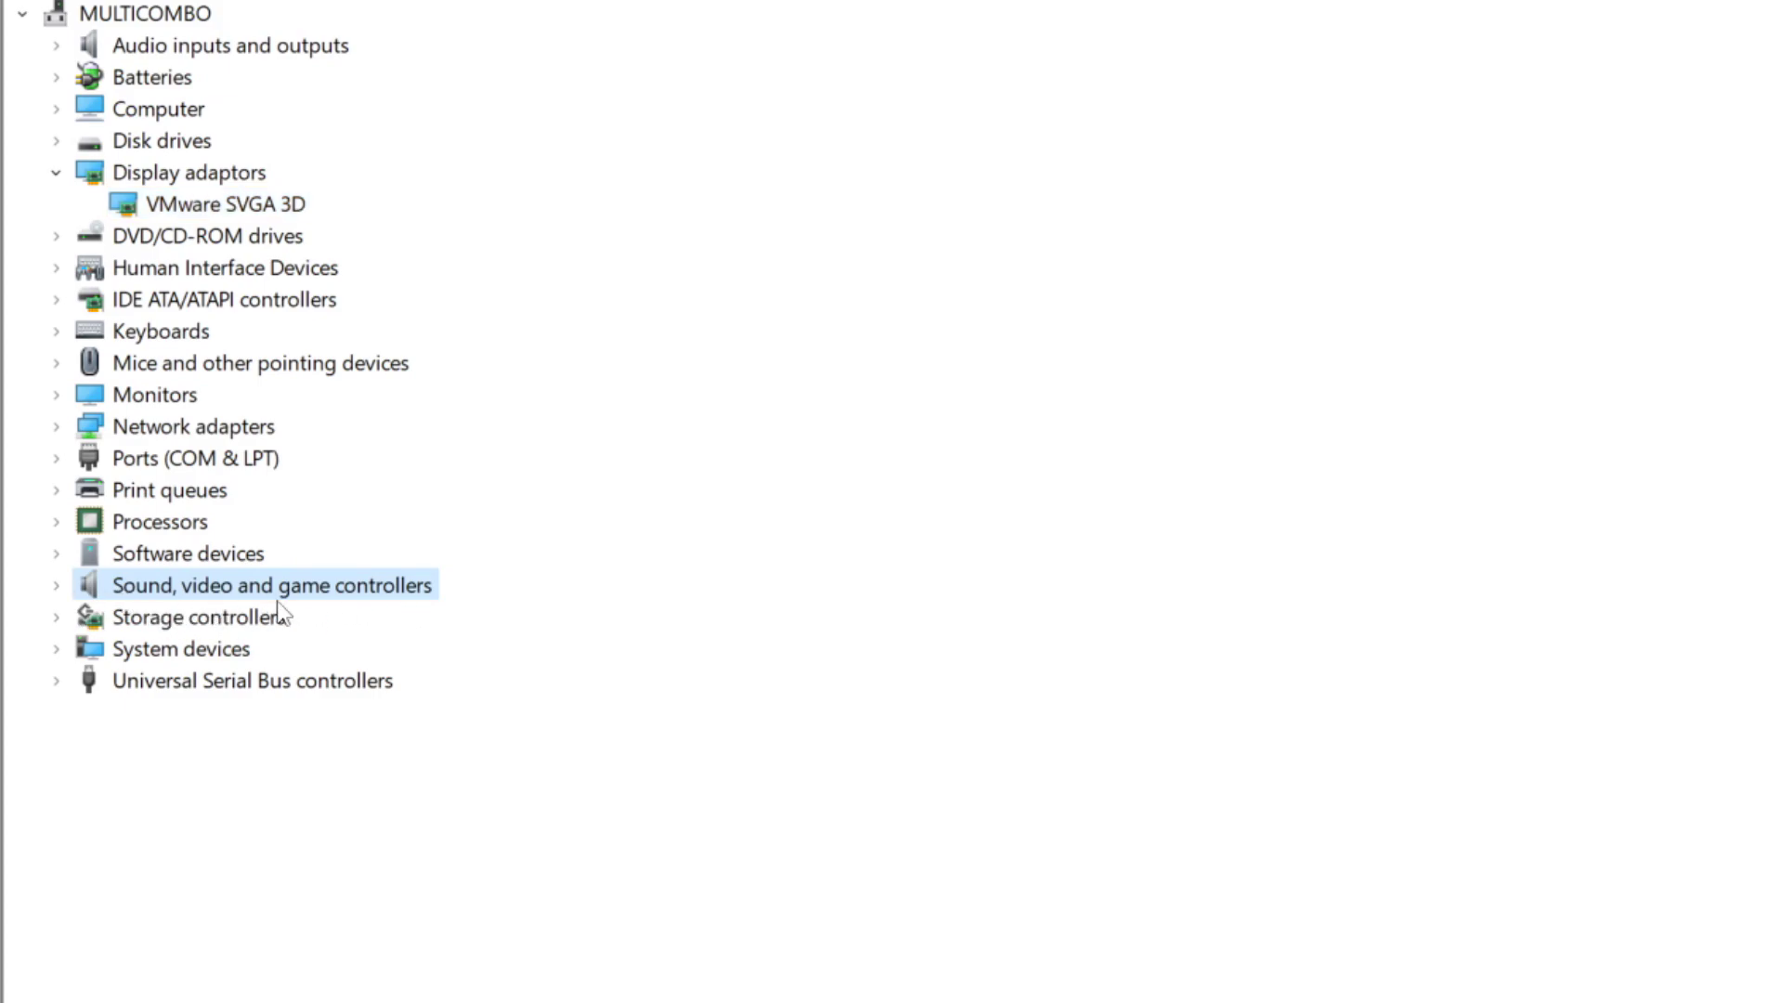
{"action": "left_click", "coordinate": [56, 586]}
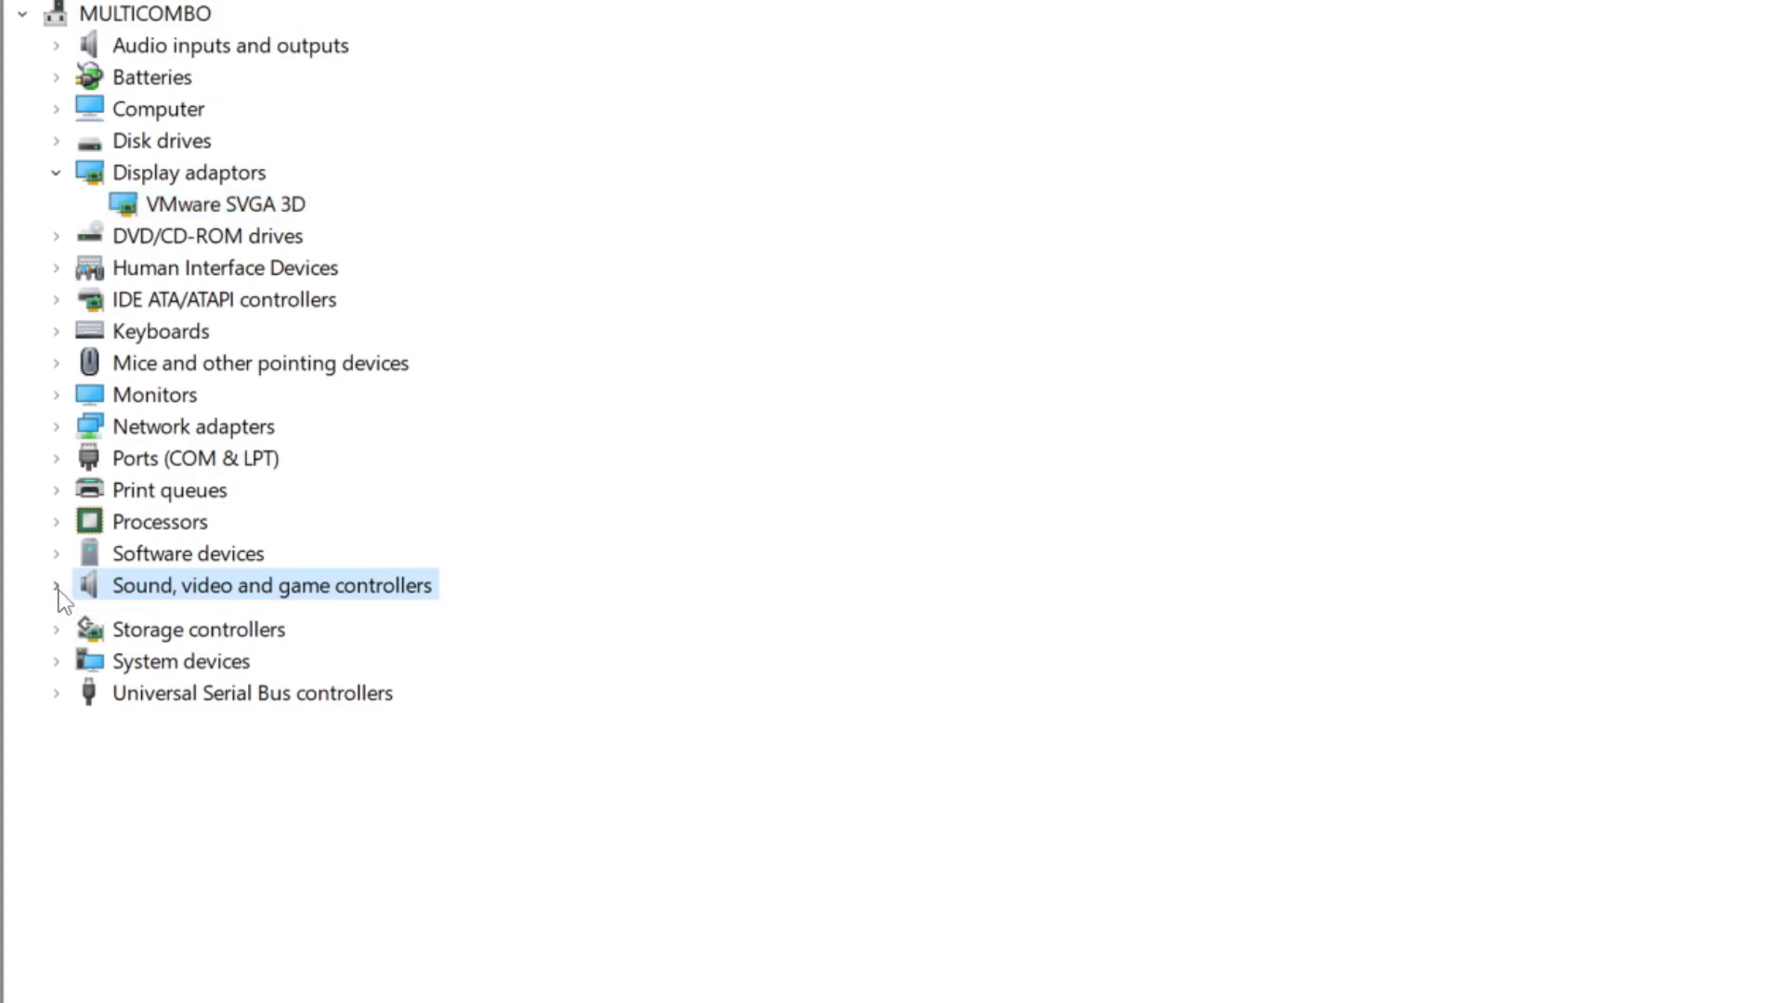
{"action": "left_click", "coordinate": [303, 622]}
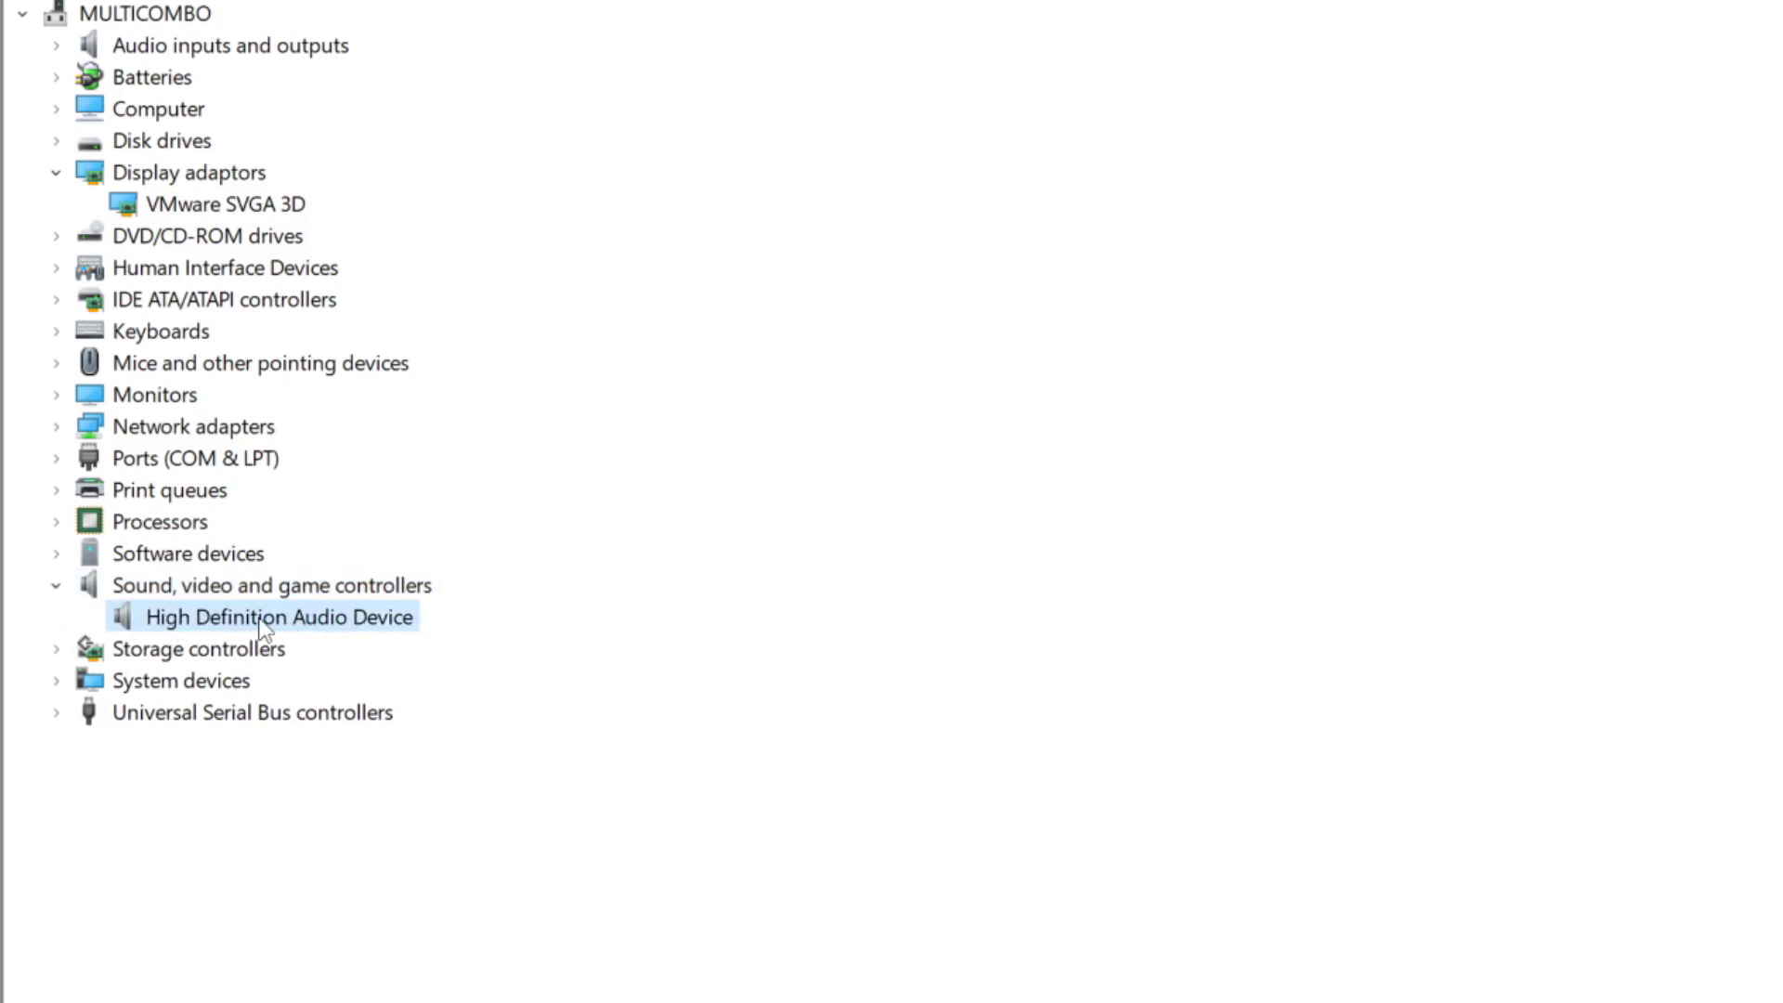
{"action": "right_click", "coordinate": [264, 628]}
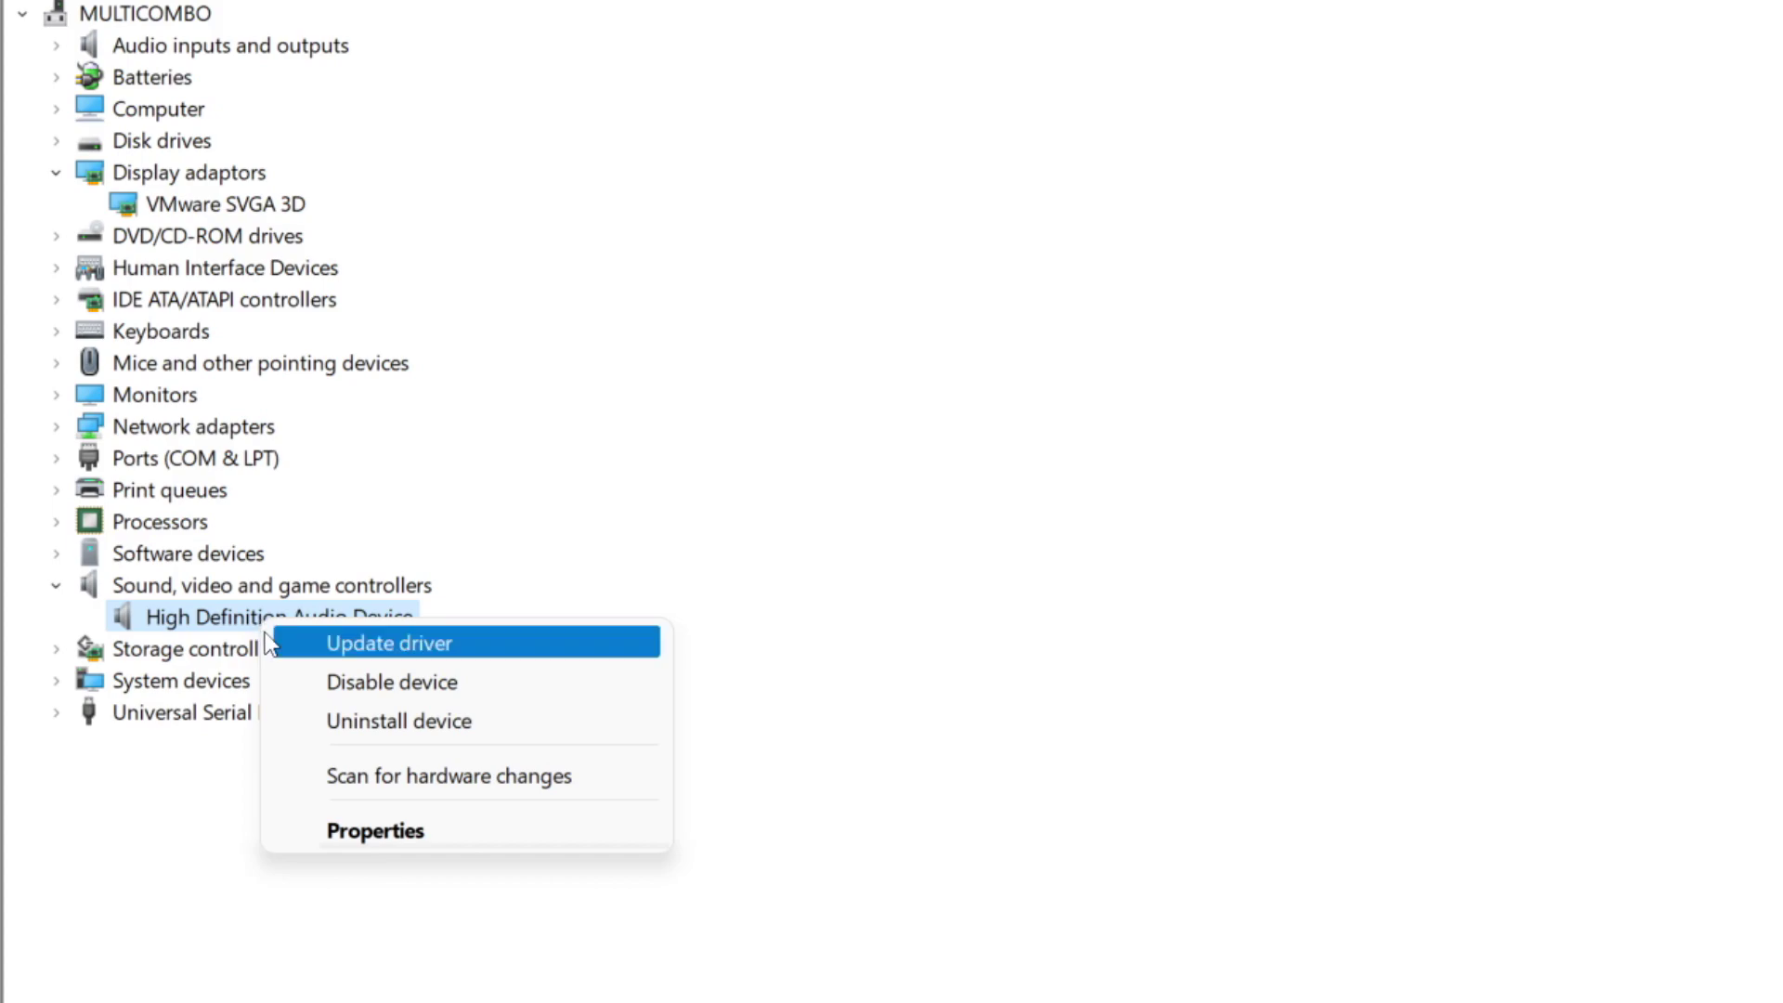
{"action": "left_click", "coordinate": [529, 655]}
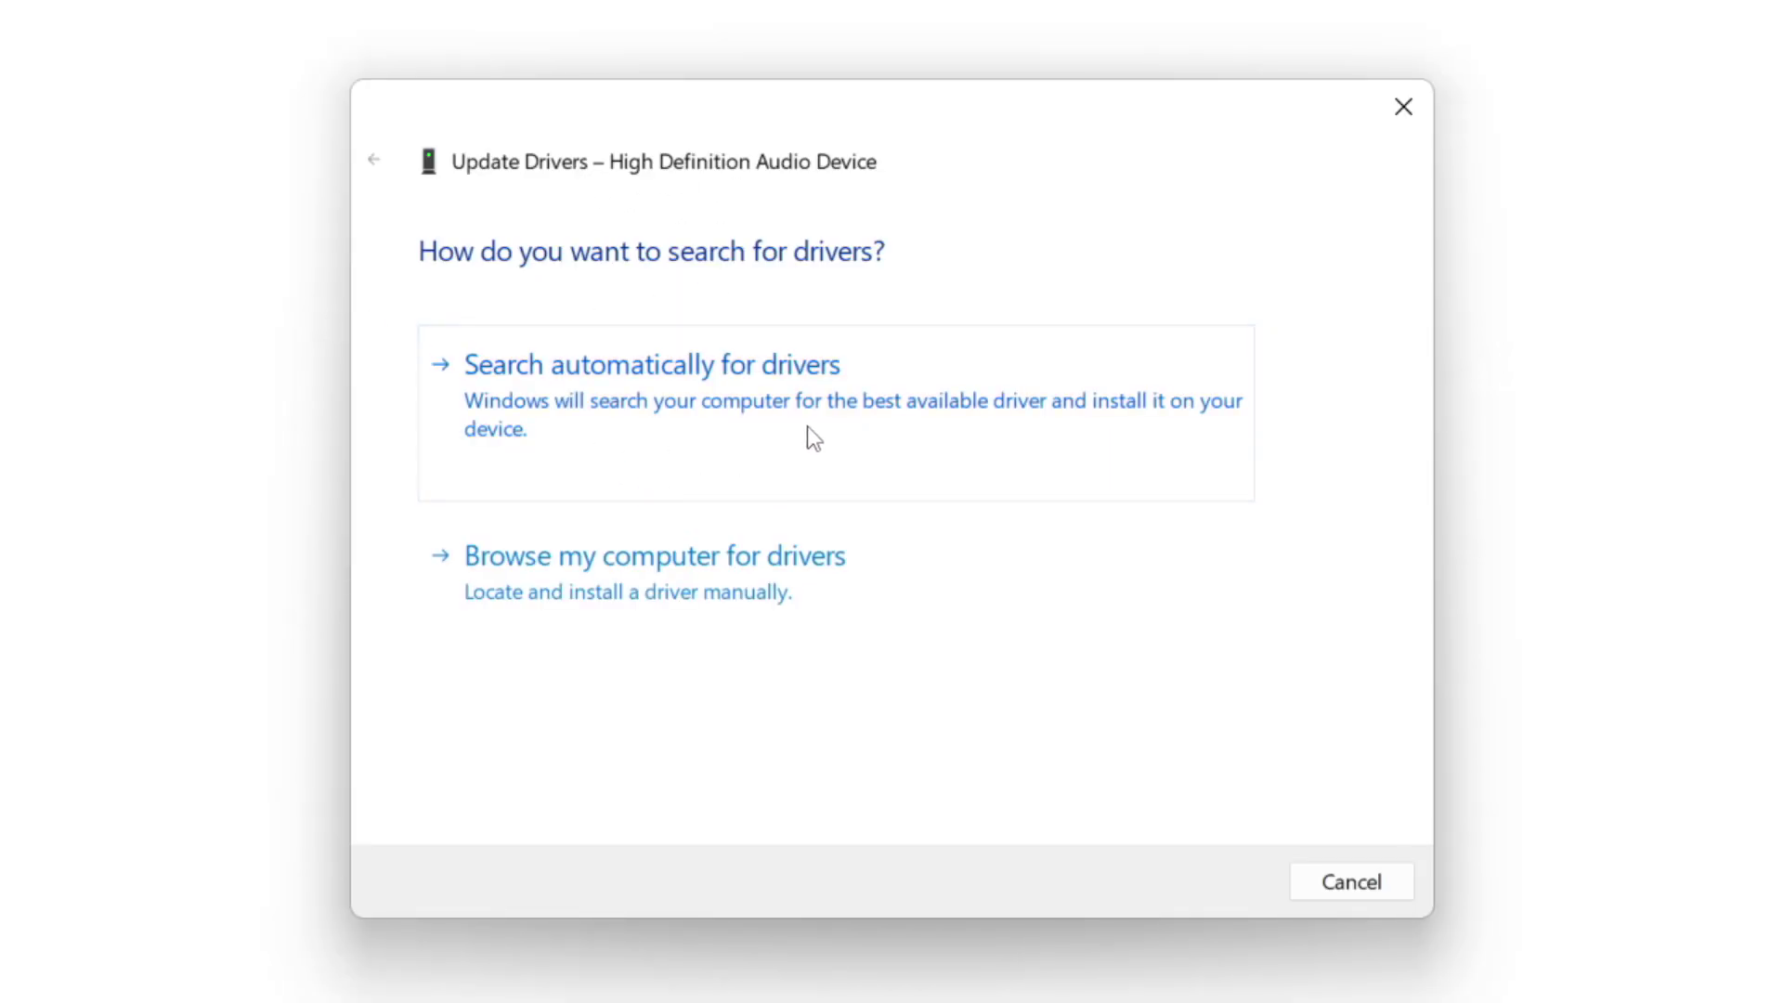
{"action": "left_click", "coordinate": [711, 406]}
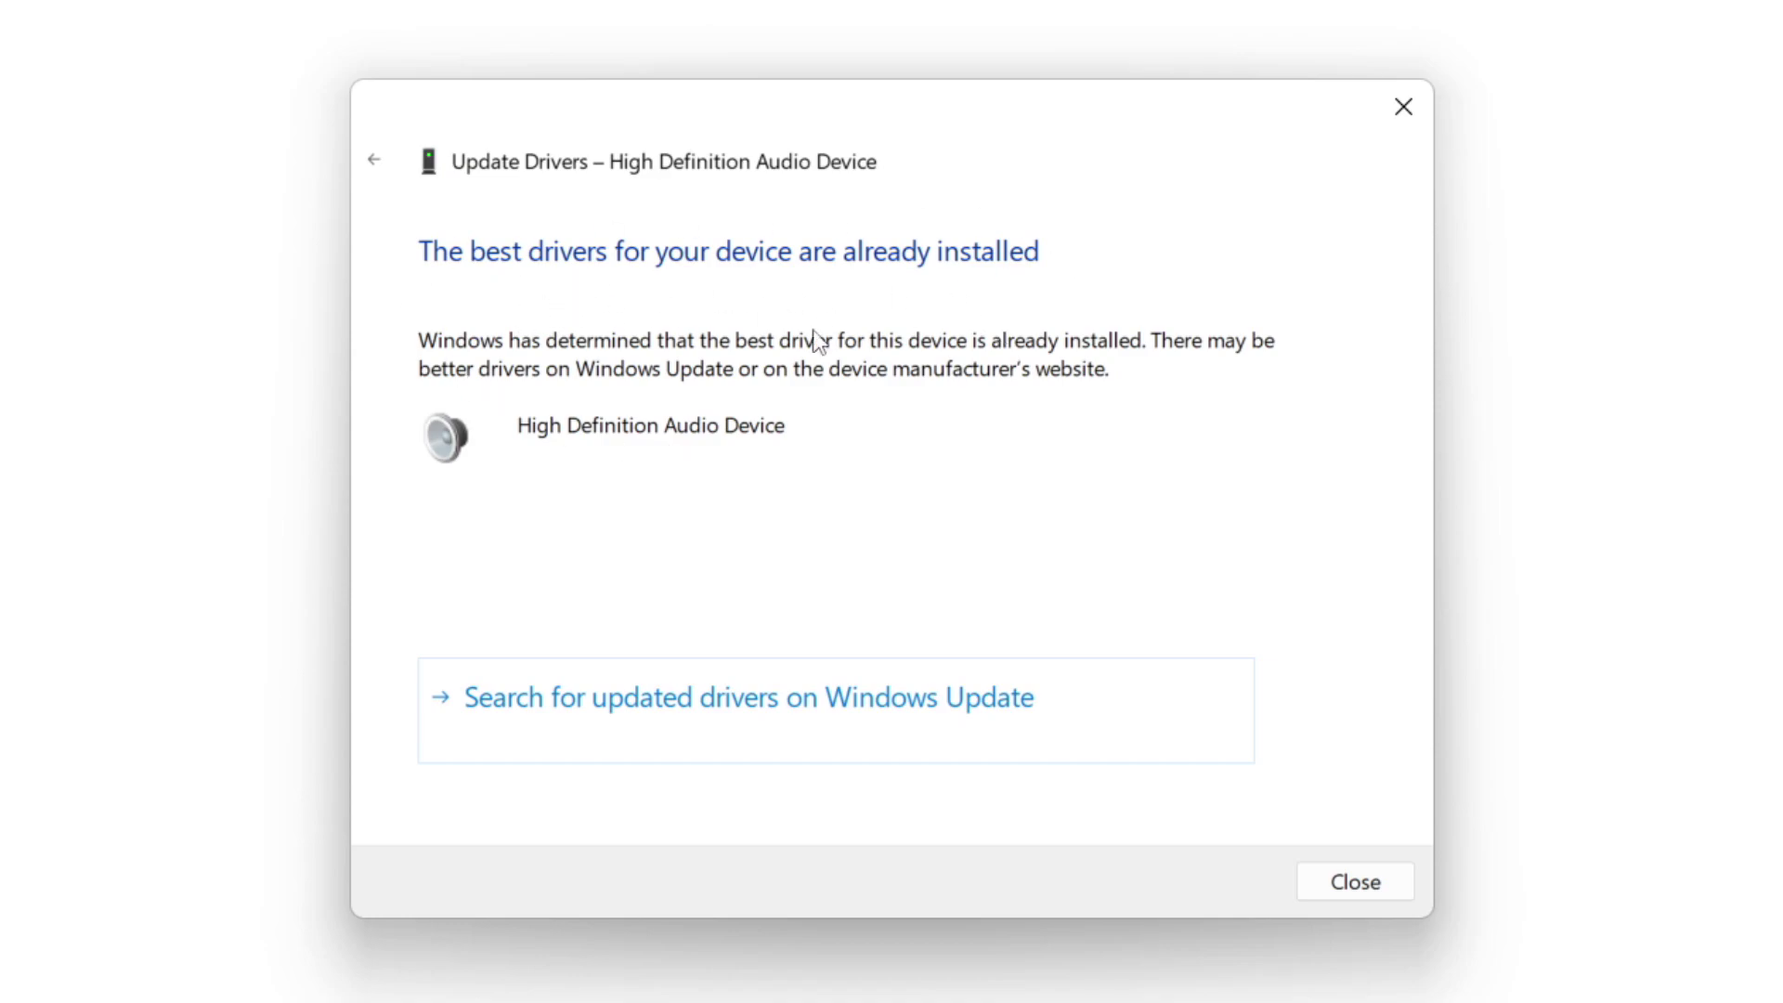
{"action": "left_click", "coordinate": [1357, 882]}
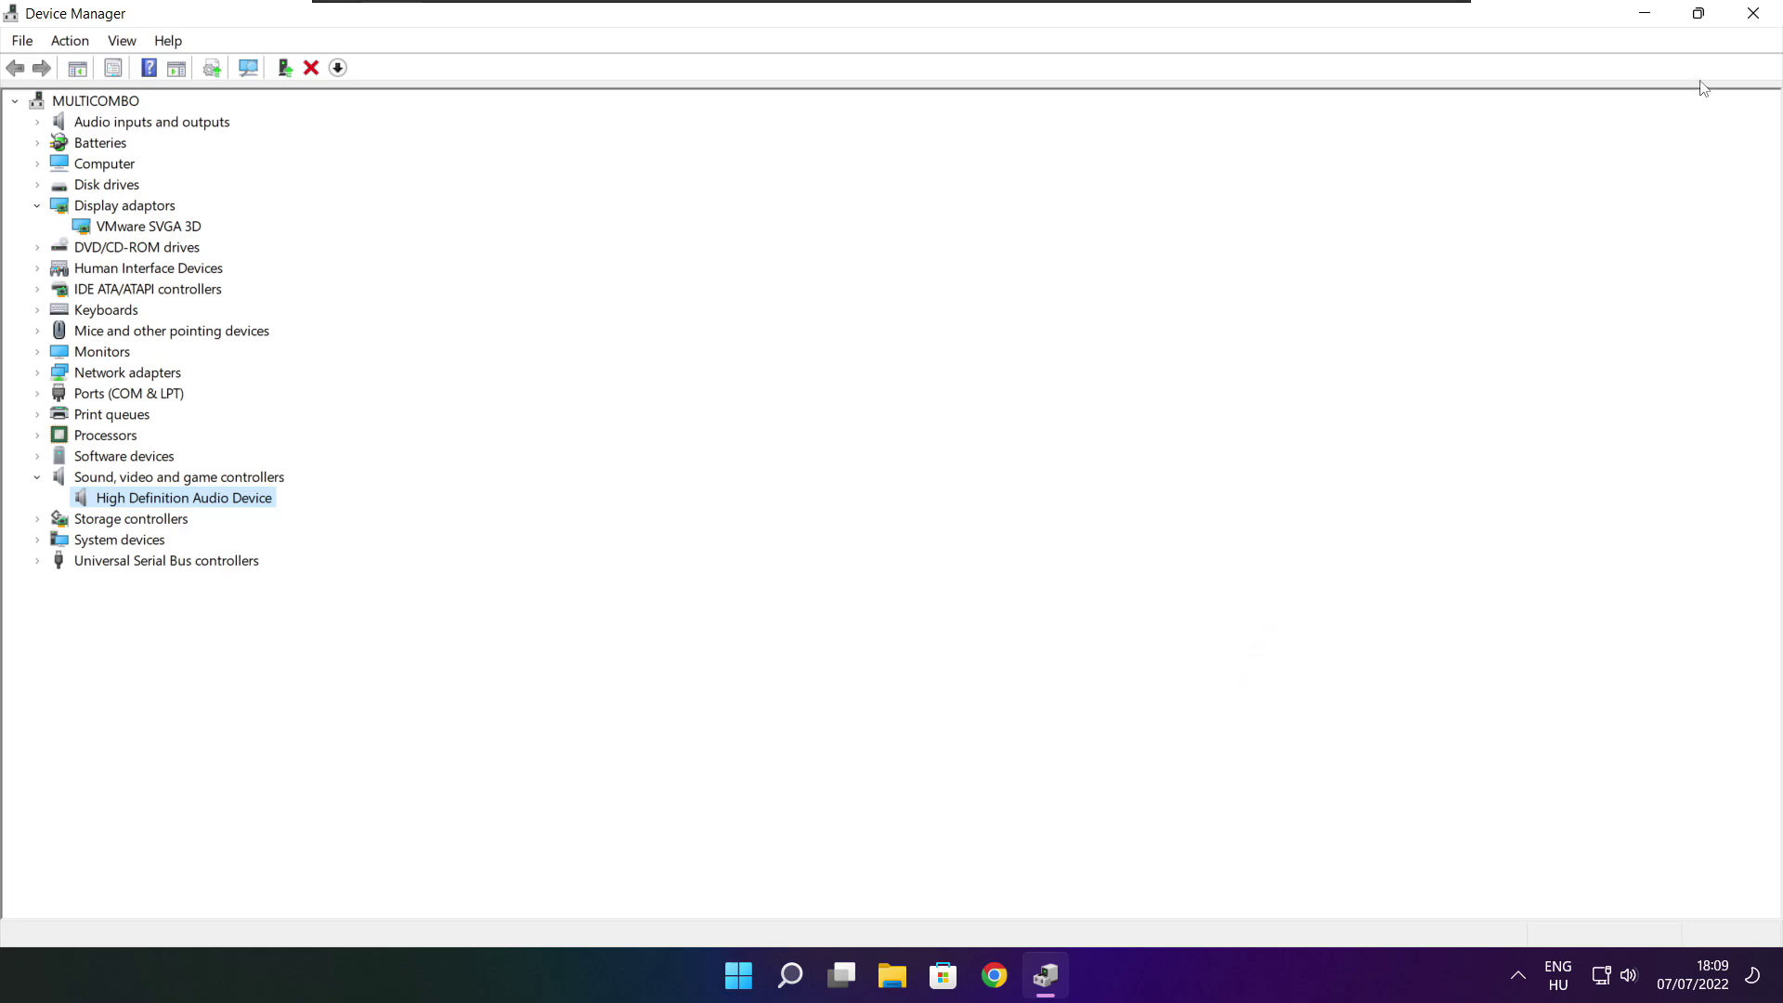
Verify the favourited game's files from Steam Properties > Local Files, validating all 3367 files
{"action": "left_click", "coordinate": [1757, 19]}
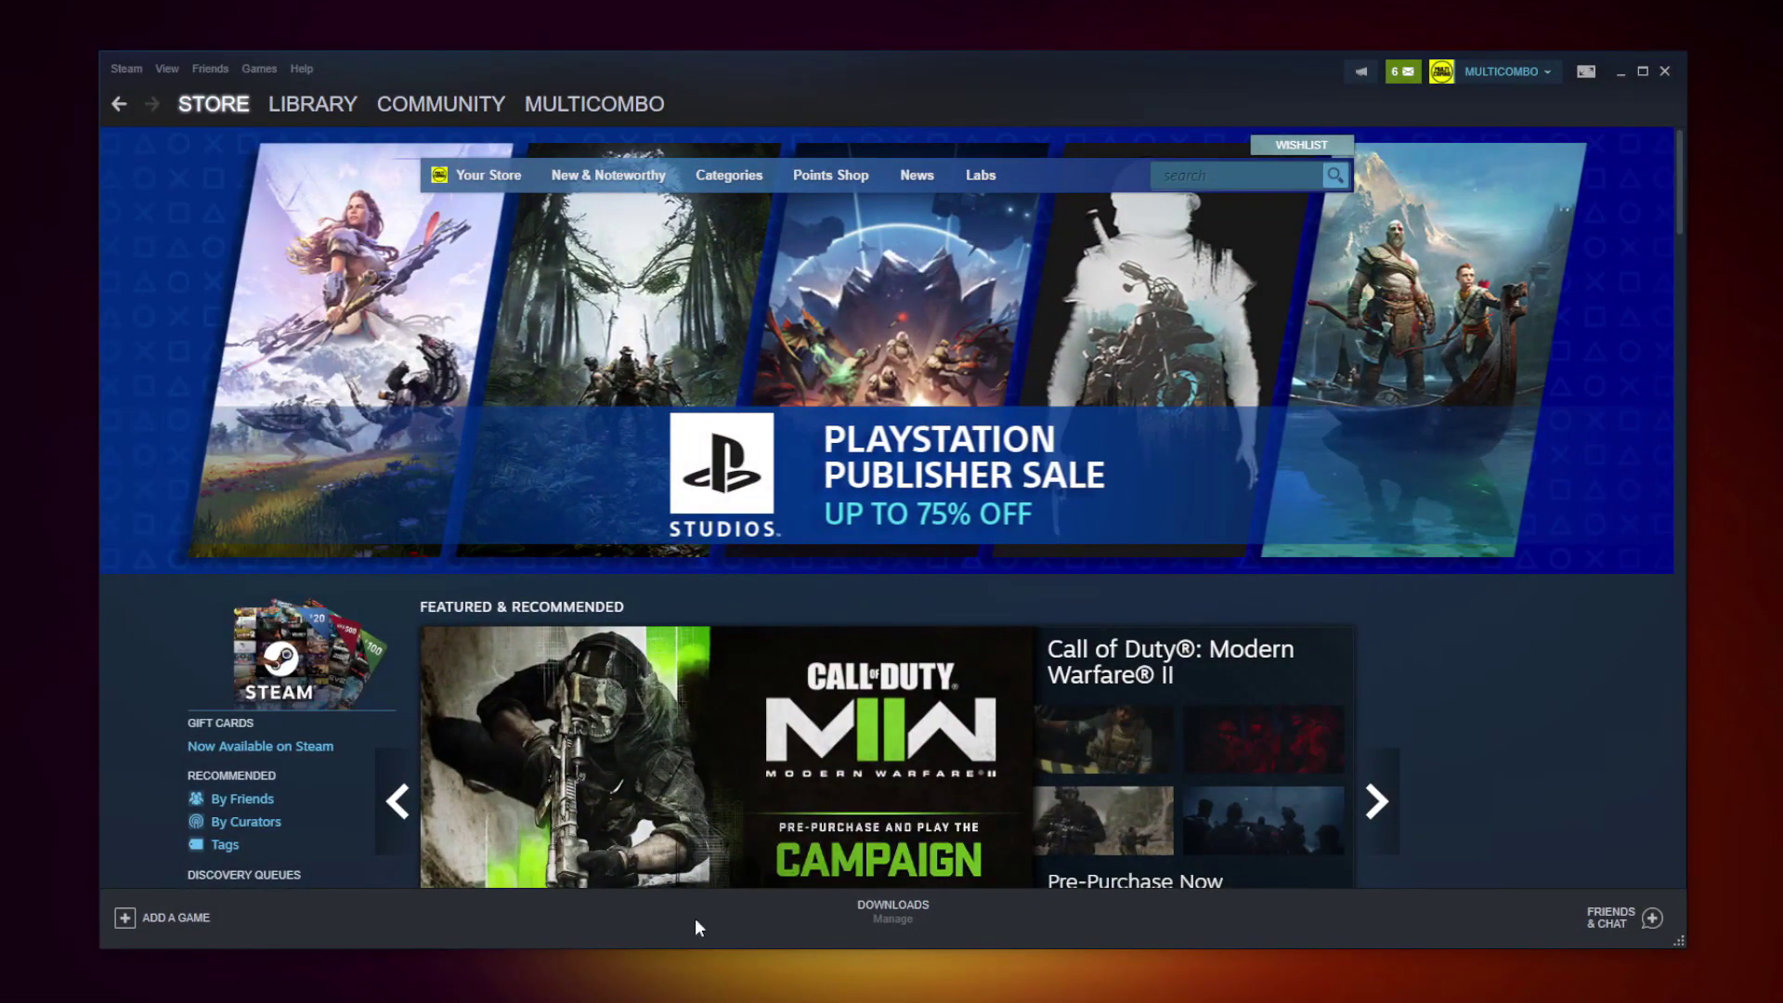
{"action": "left_click", "coordinate": [307, 109]}
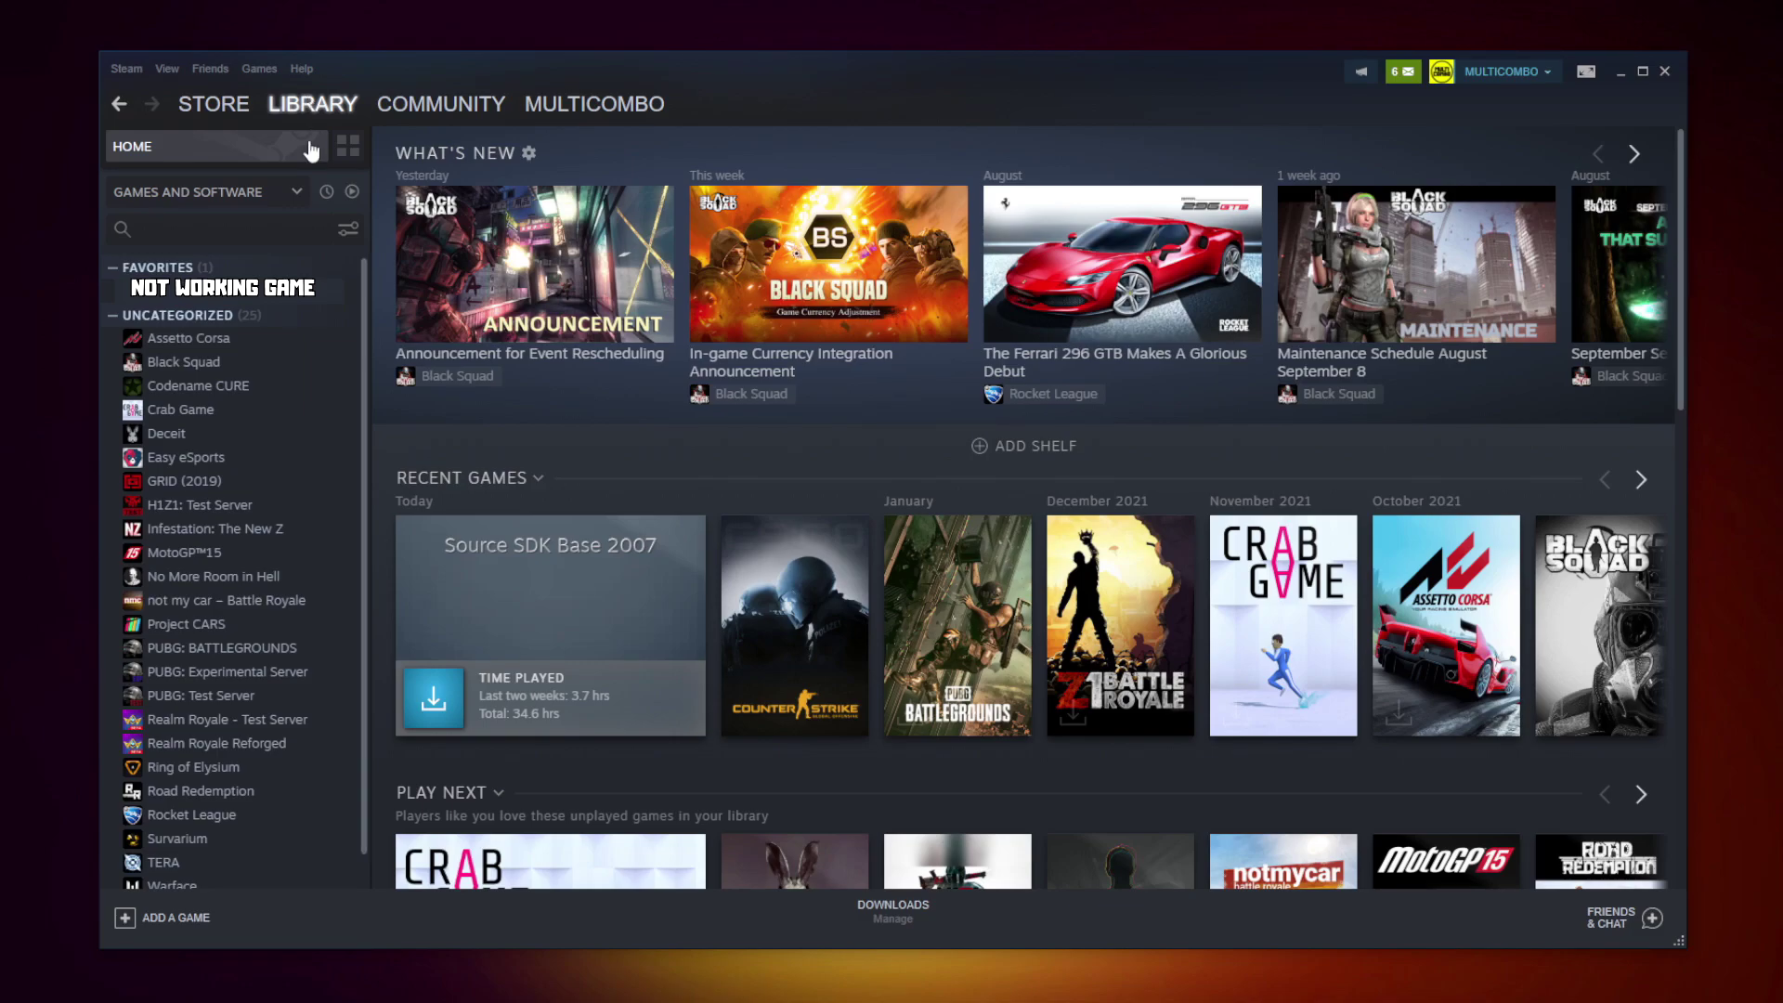
{"action": "right_click", "coordinate": [349, 303]}
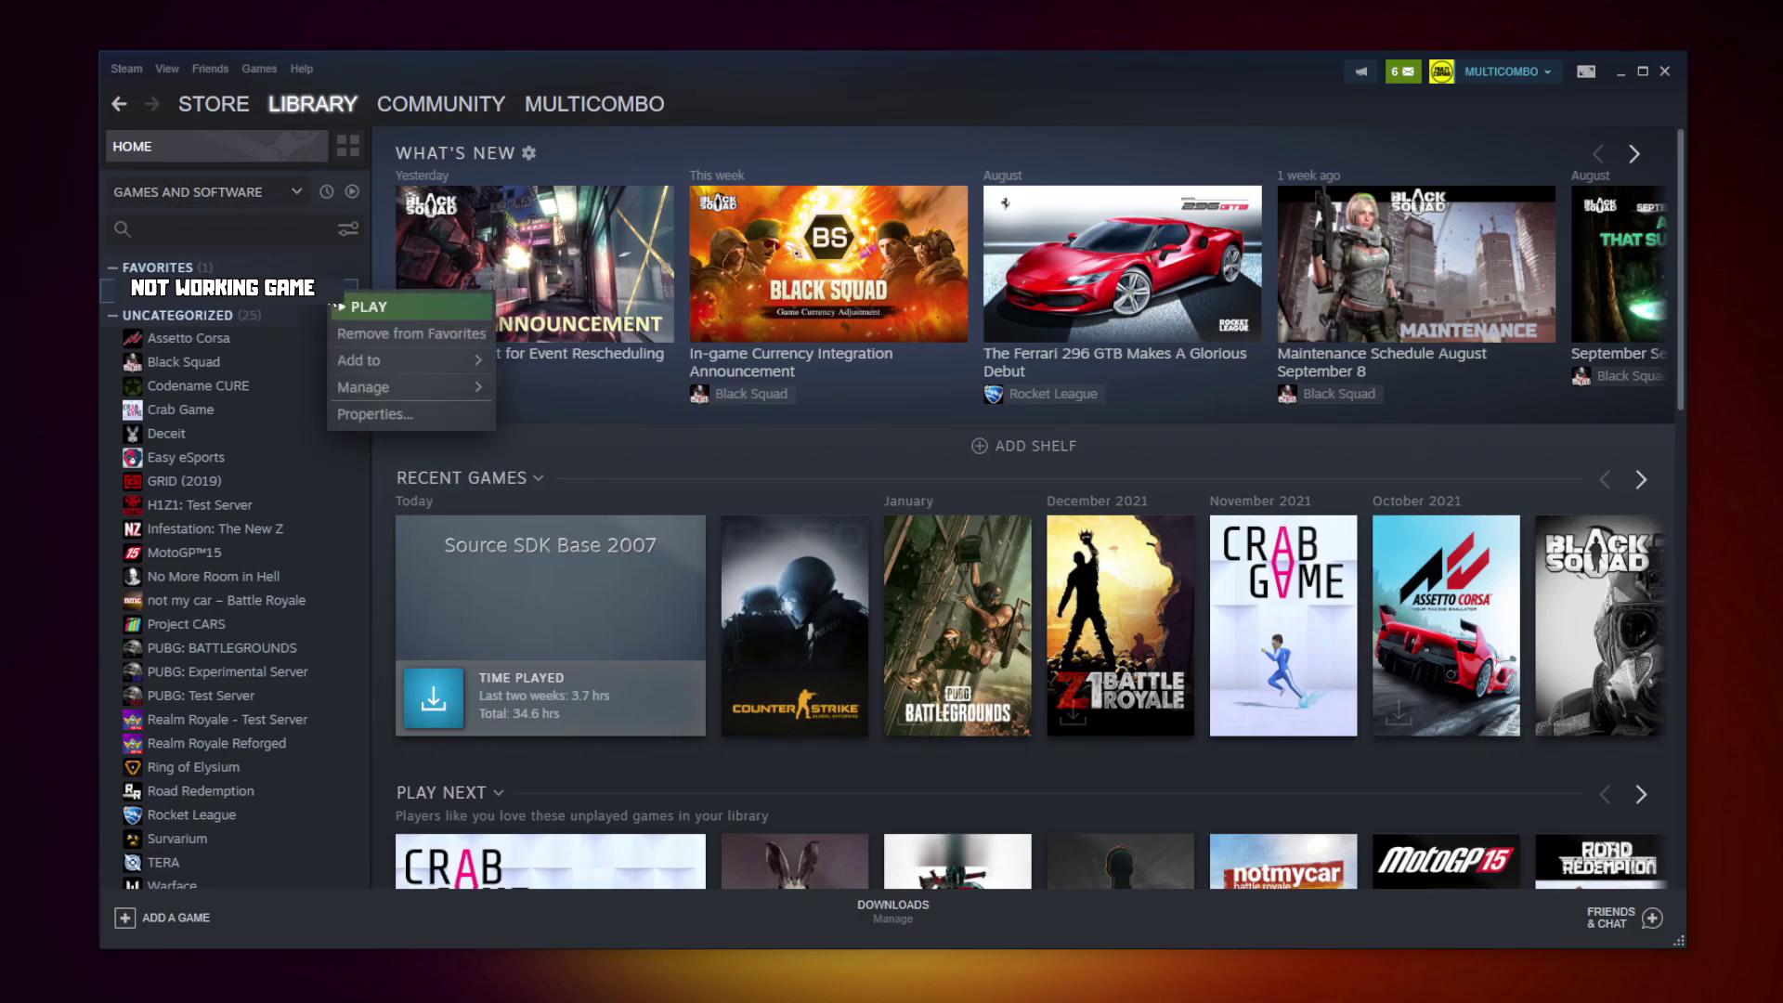
{"action": "left_click", "coordinate": [397, 410]}
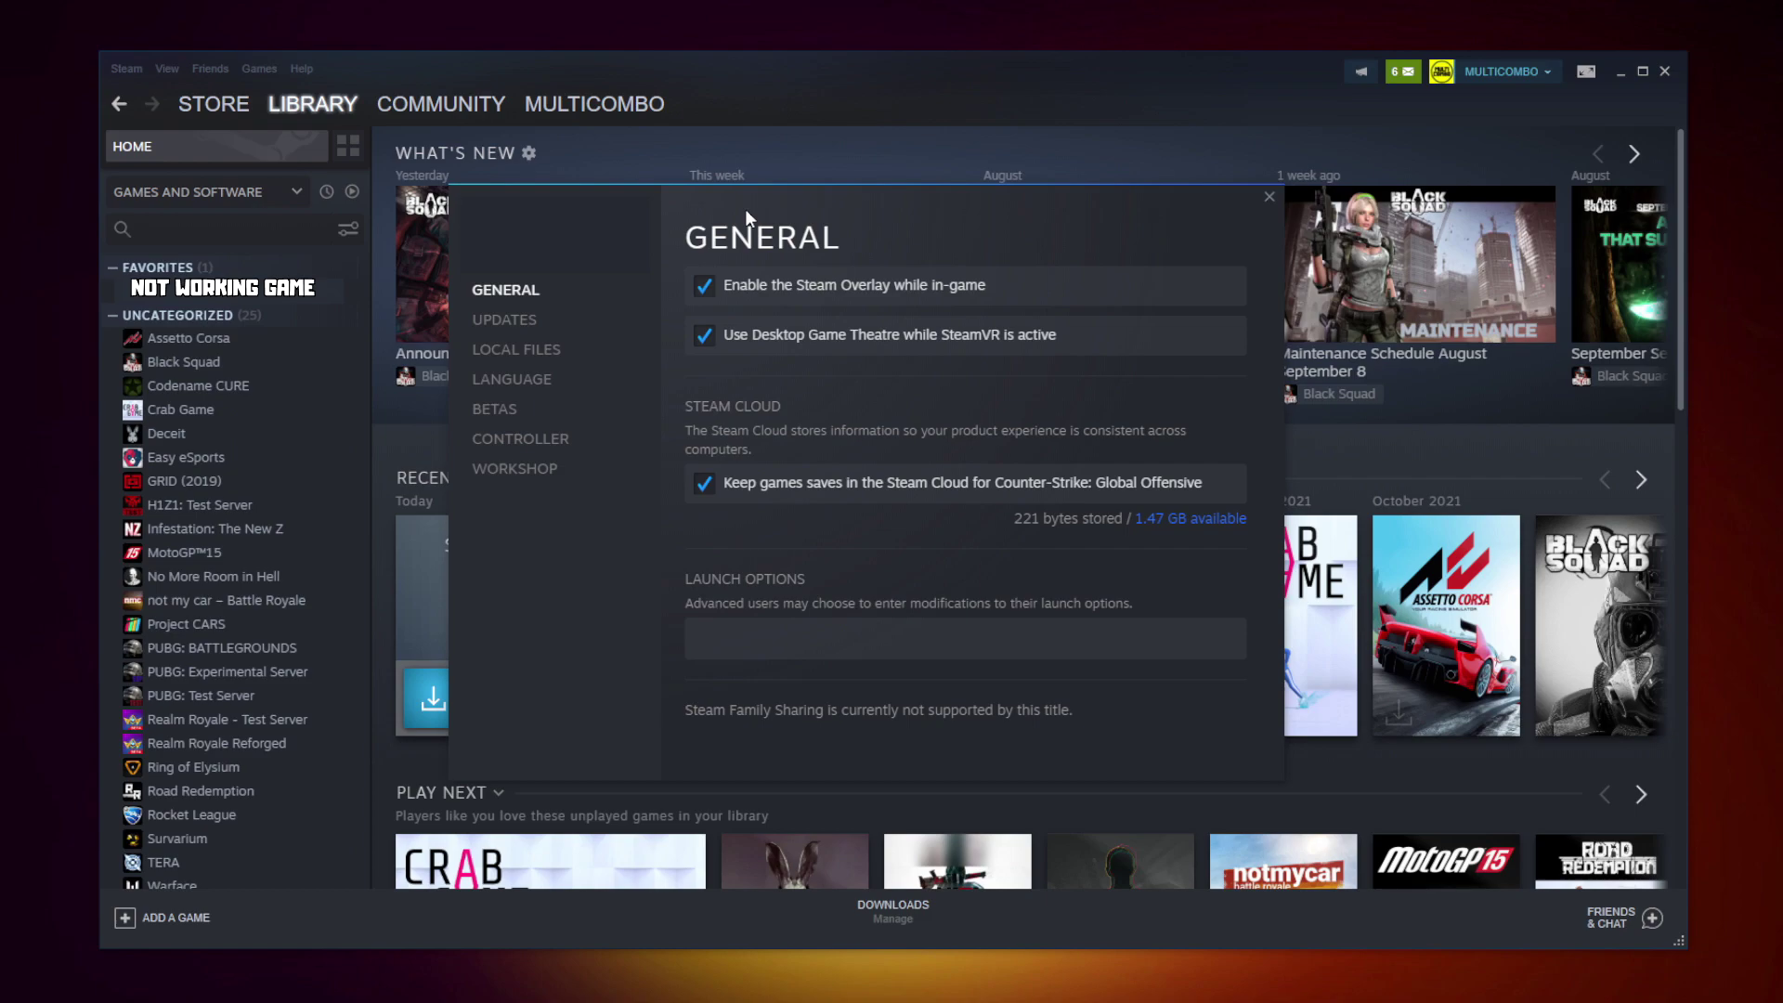
{"action": "left_click", "coordinate": [524, 357]}
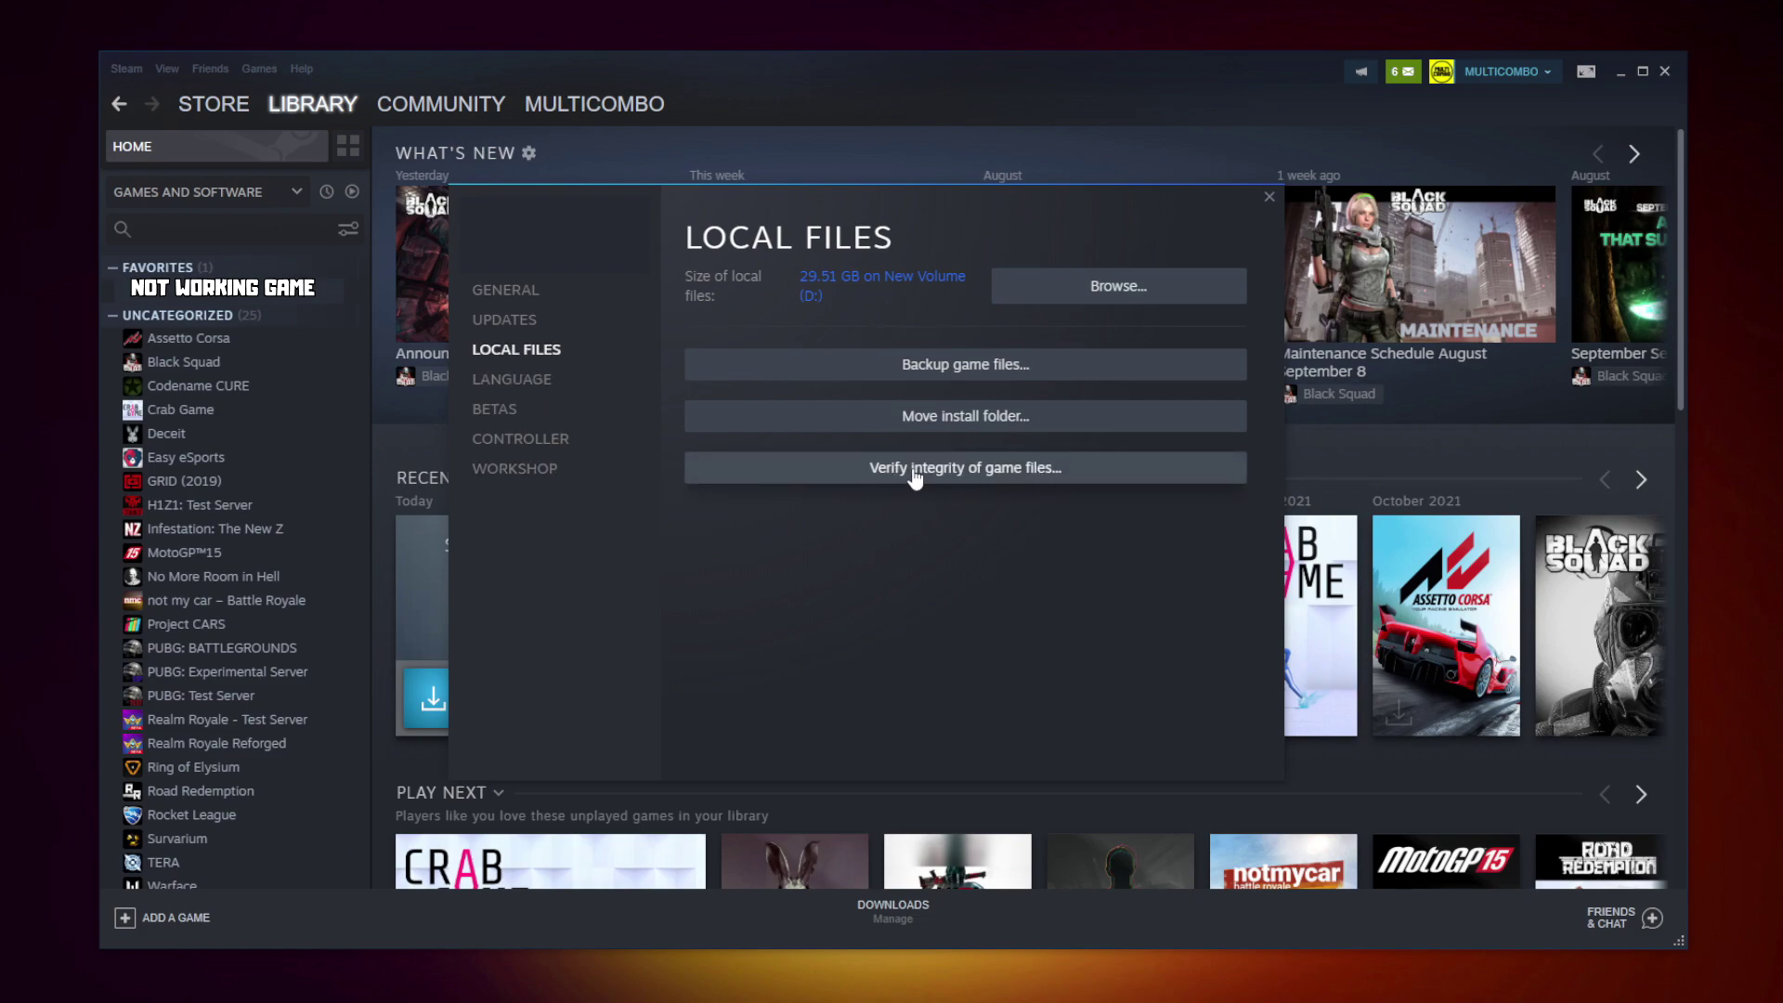
{"action": "left_click", "coordinate": [971, 471]}
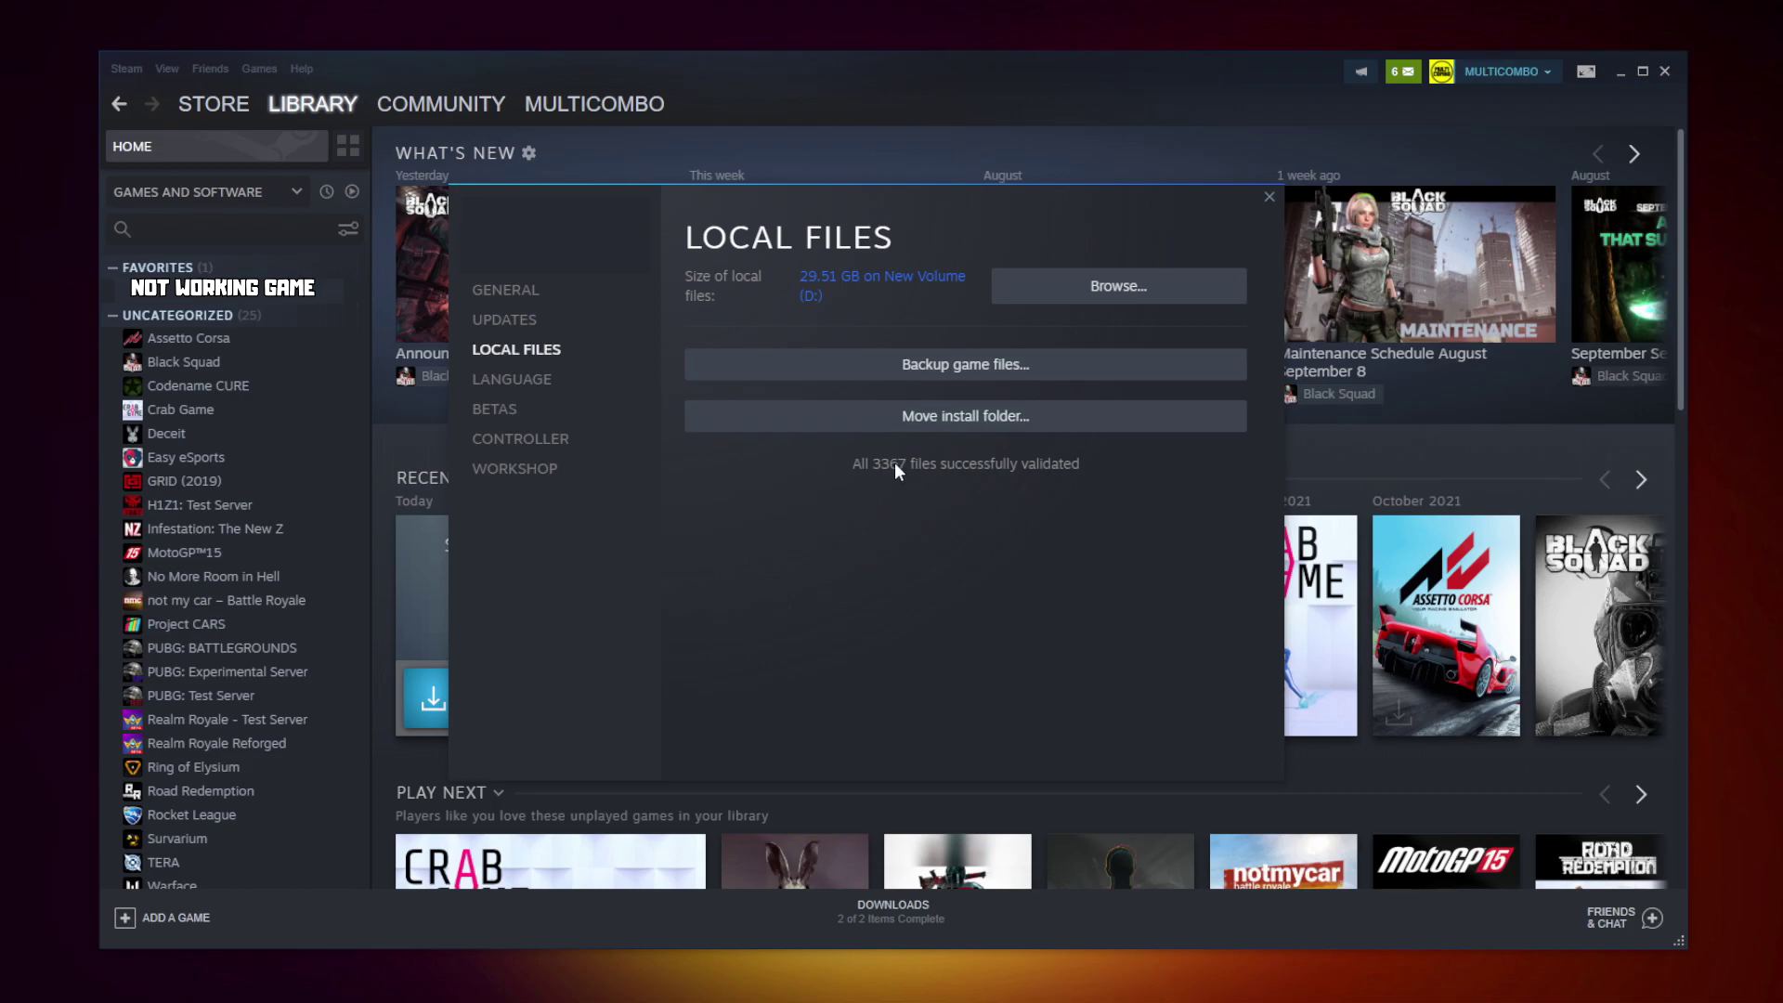
Open the Compatibility tab of the game executable's Properties in its install folder
{"action": "left_click", "coordinate": [1068, 296]}
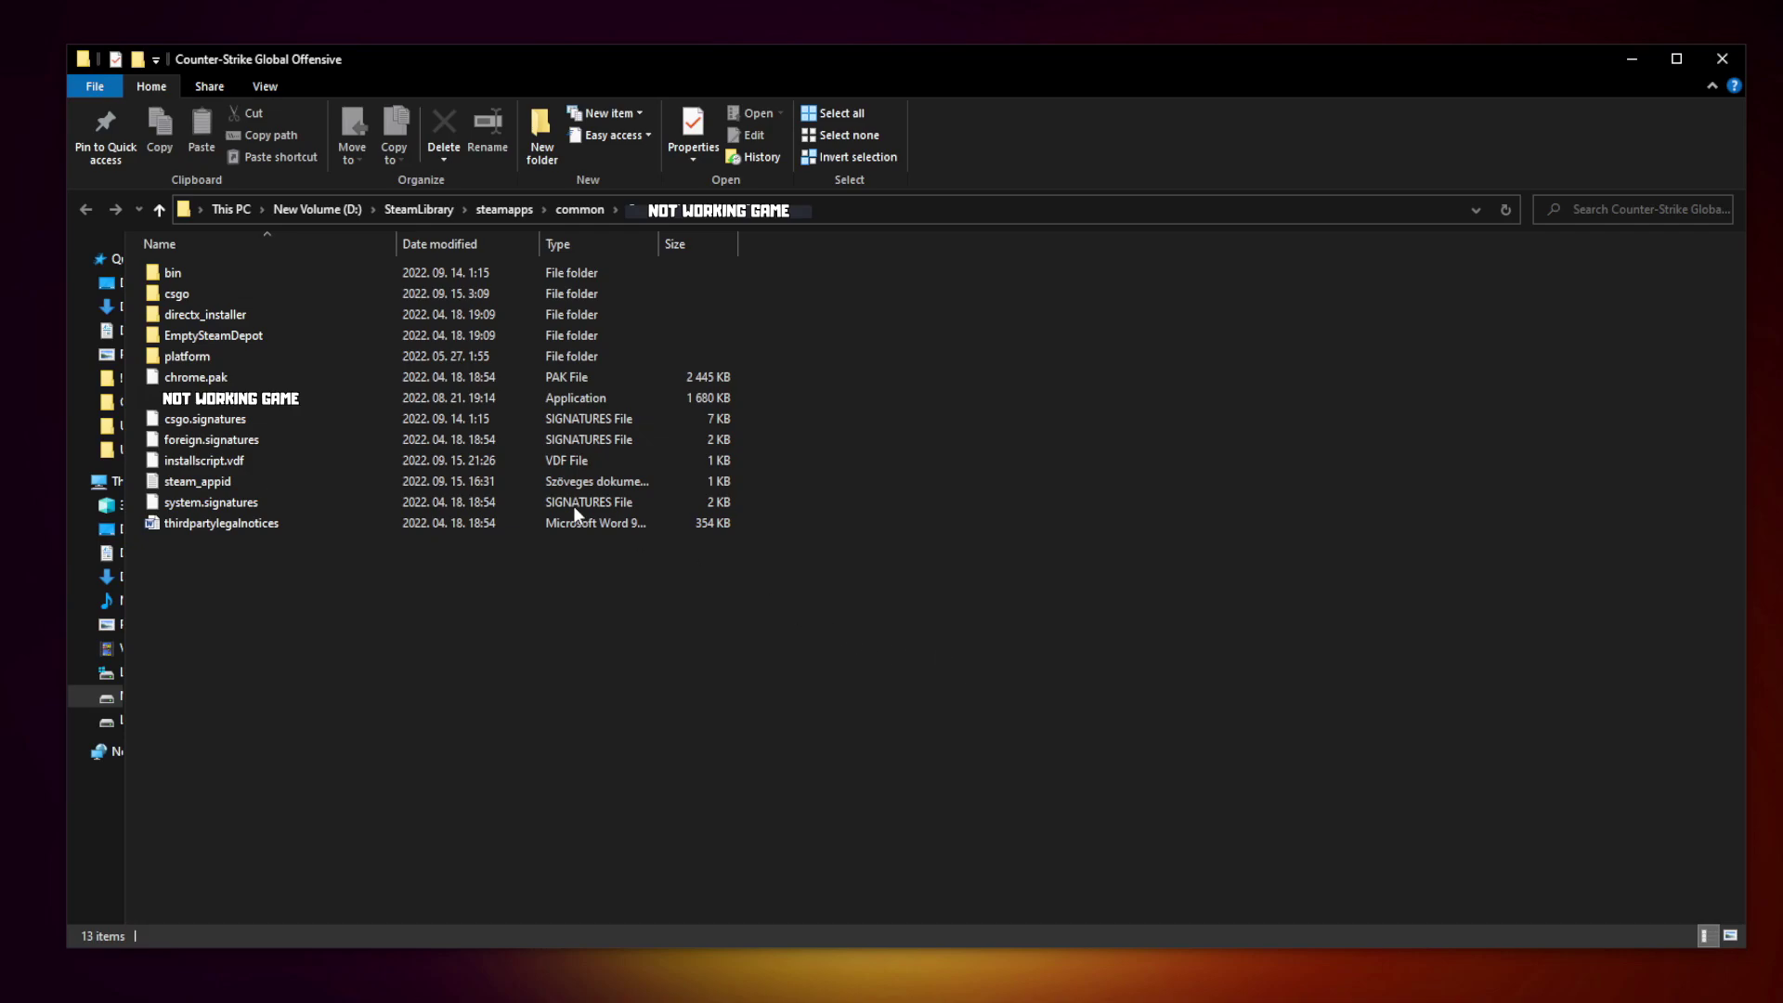
{"action": "left_click", "coordinate": [294, 403]}
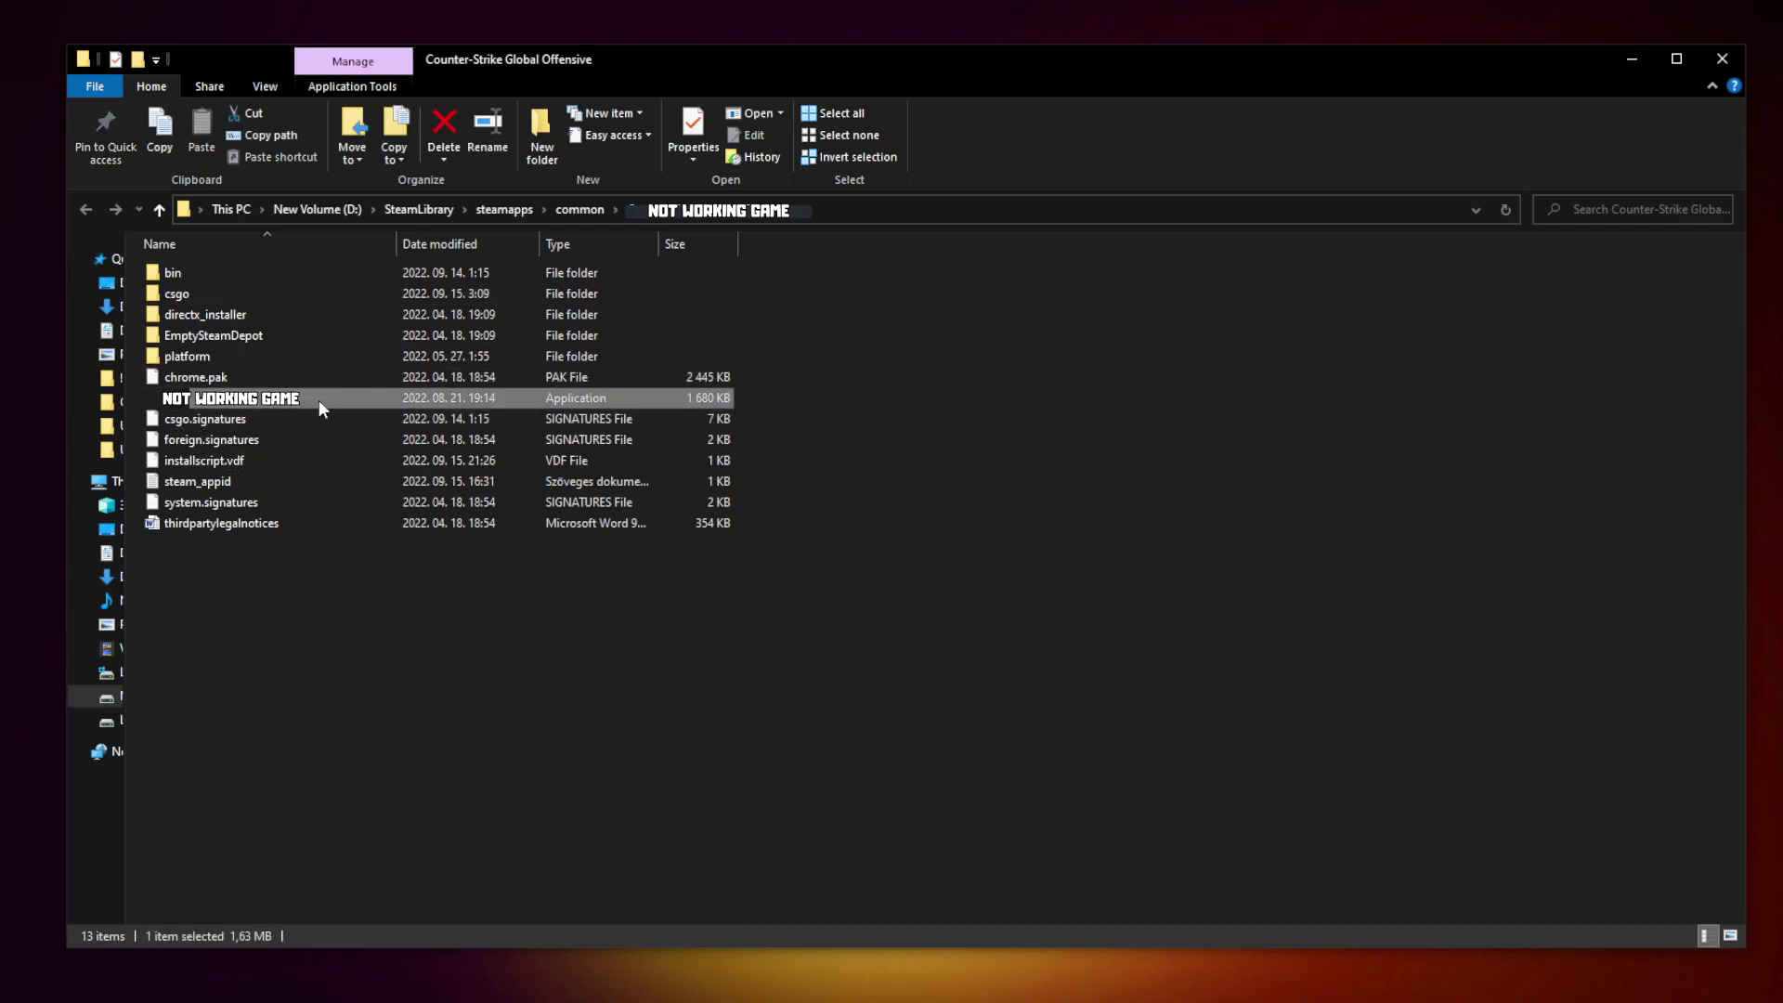
{"action": "right_click", "coordinate": [360, 406]}
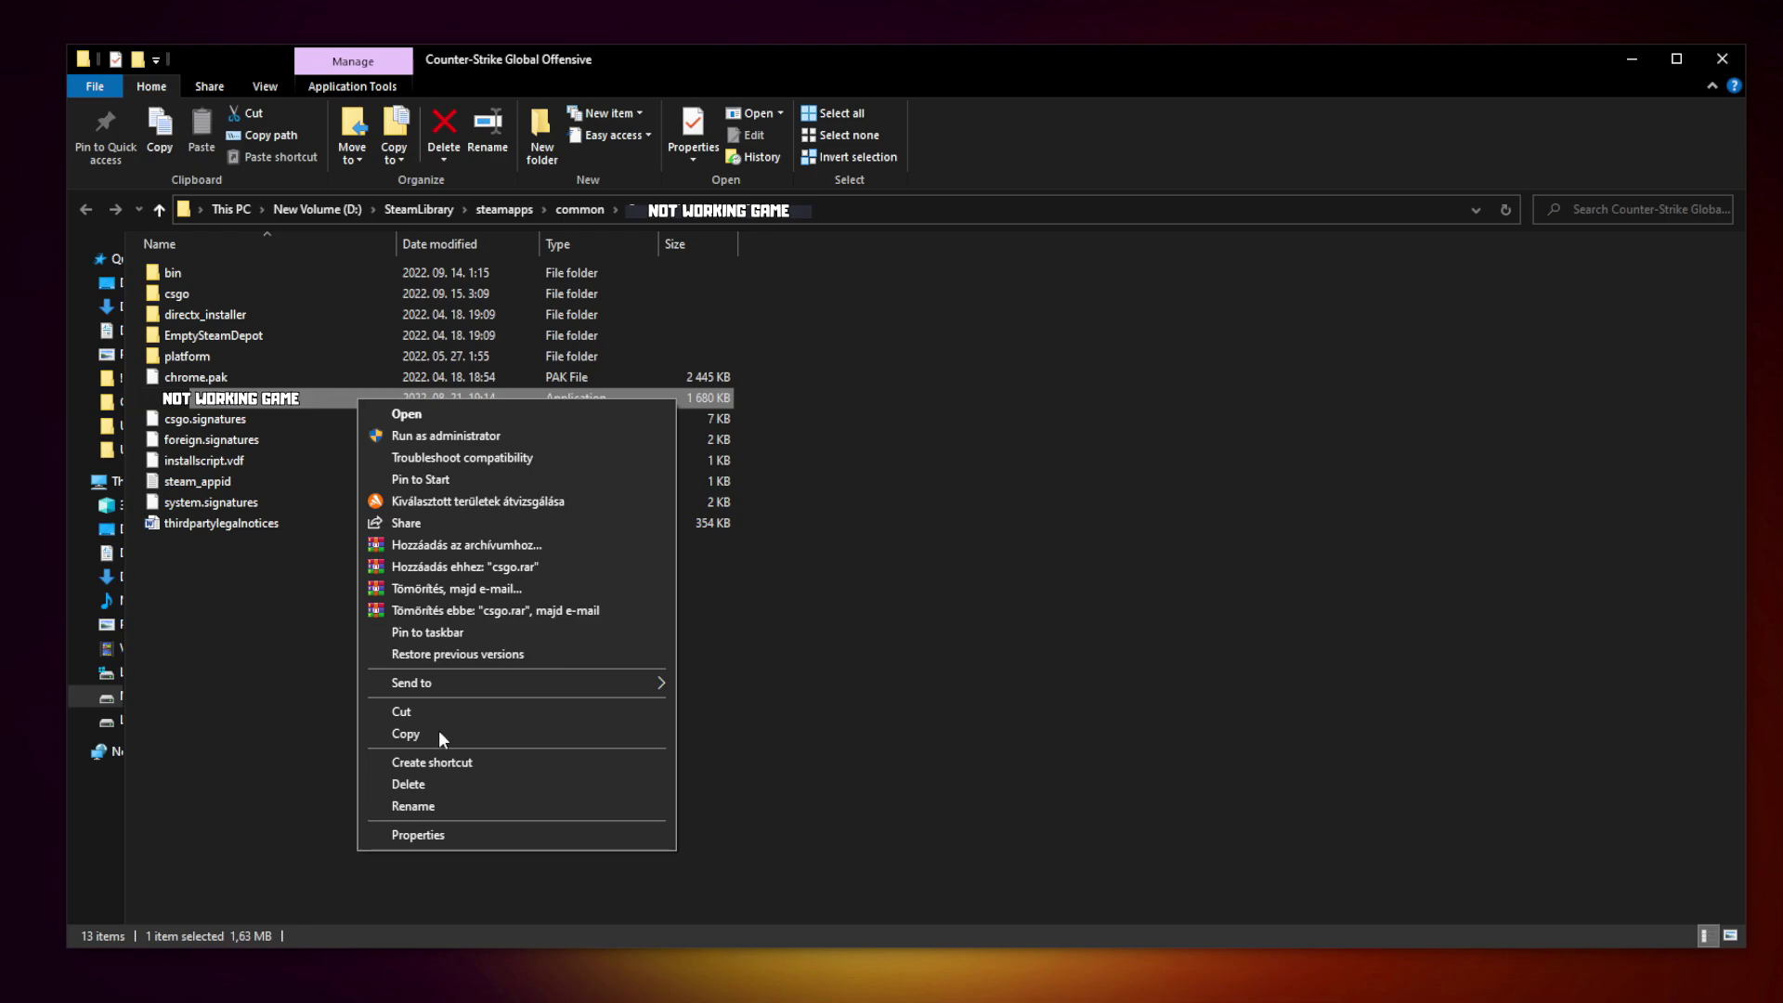
{"action": "left_click", "coordinate": [515, 832]}
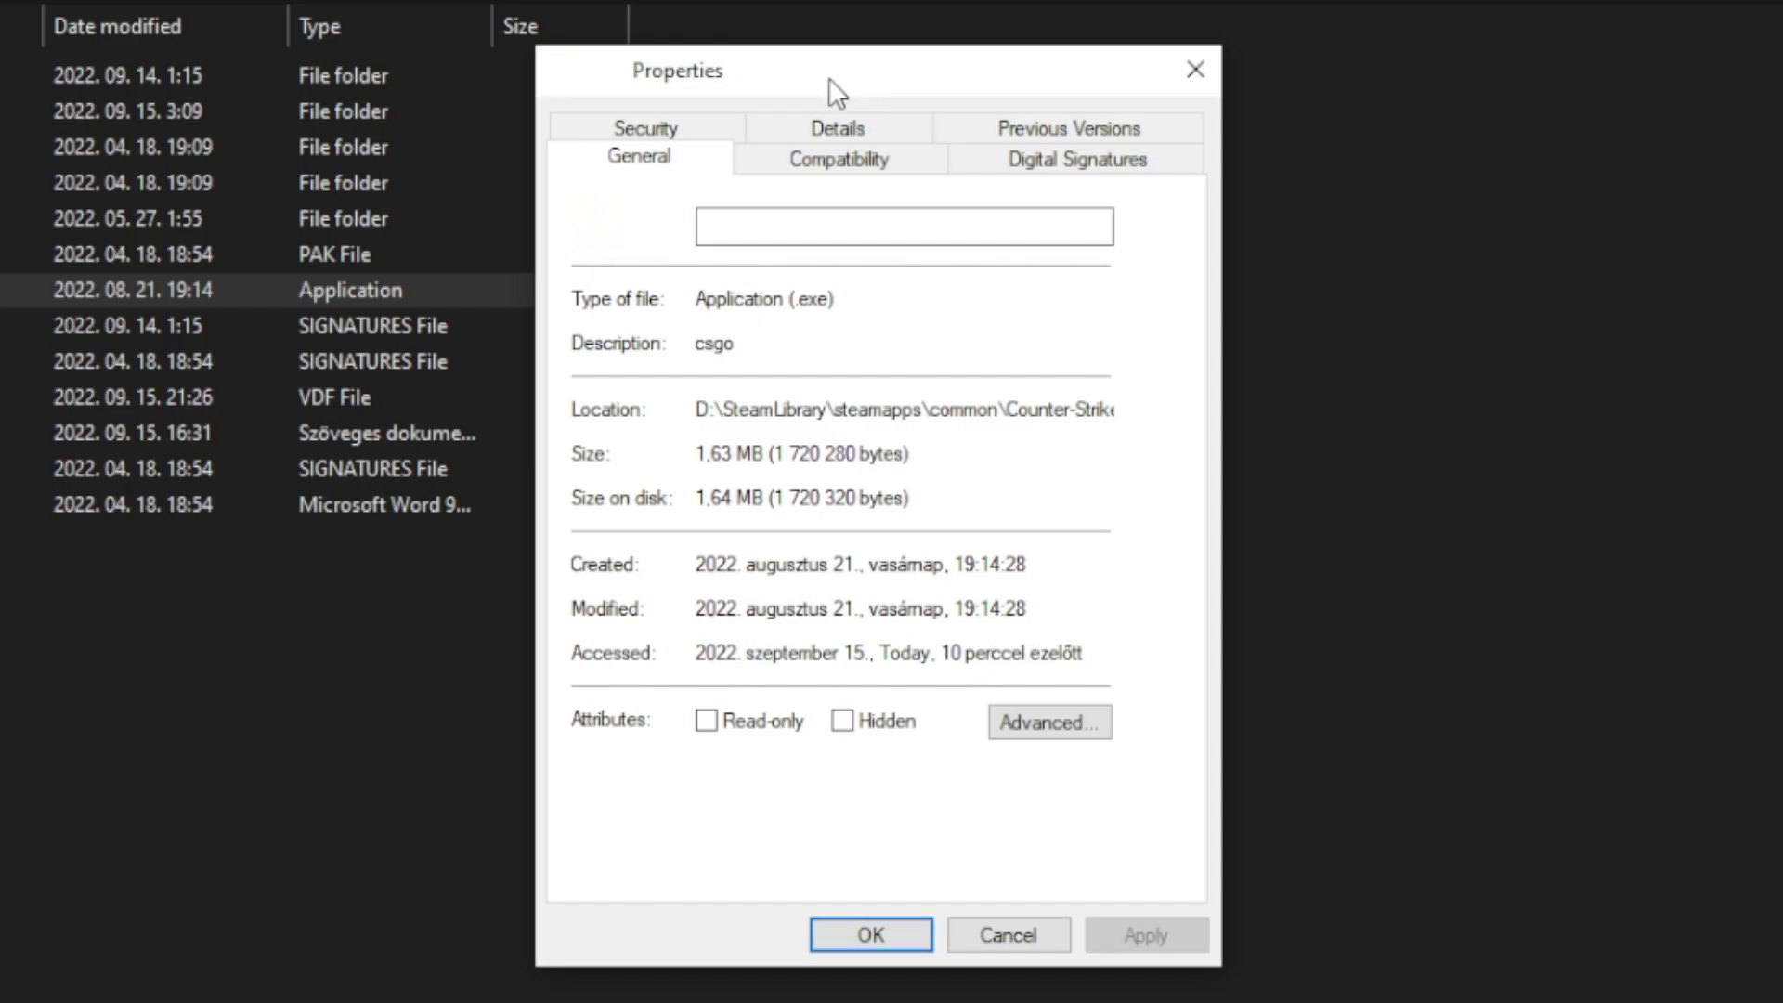
{"action": "left_click", "coordinate": [863, 182]}
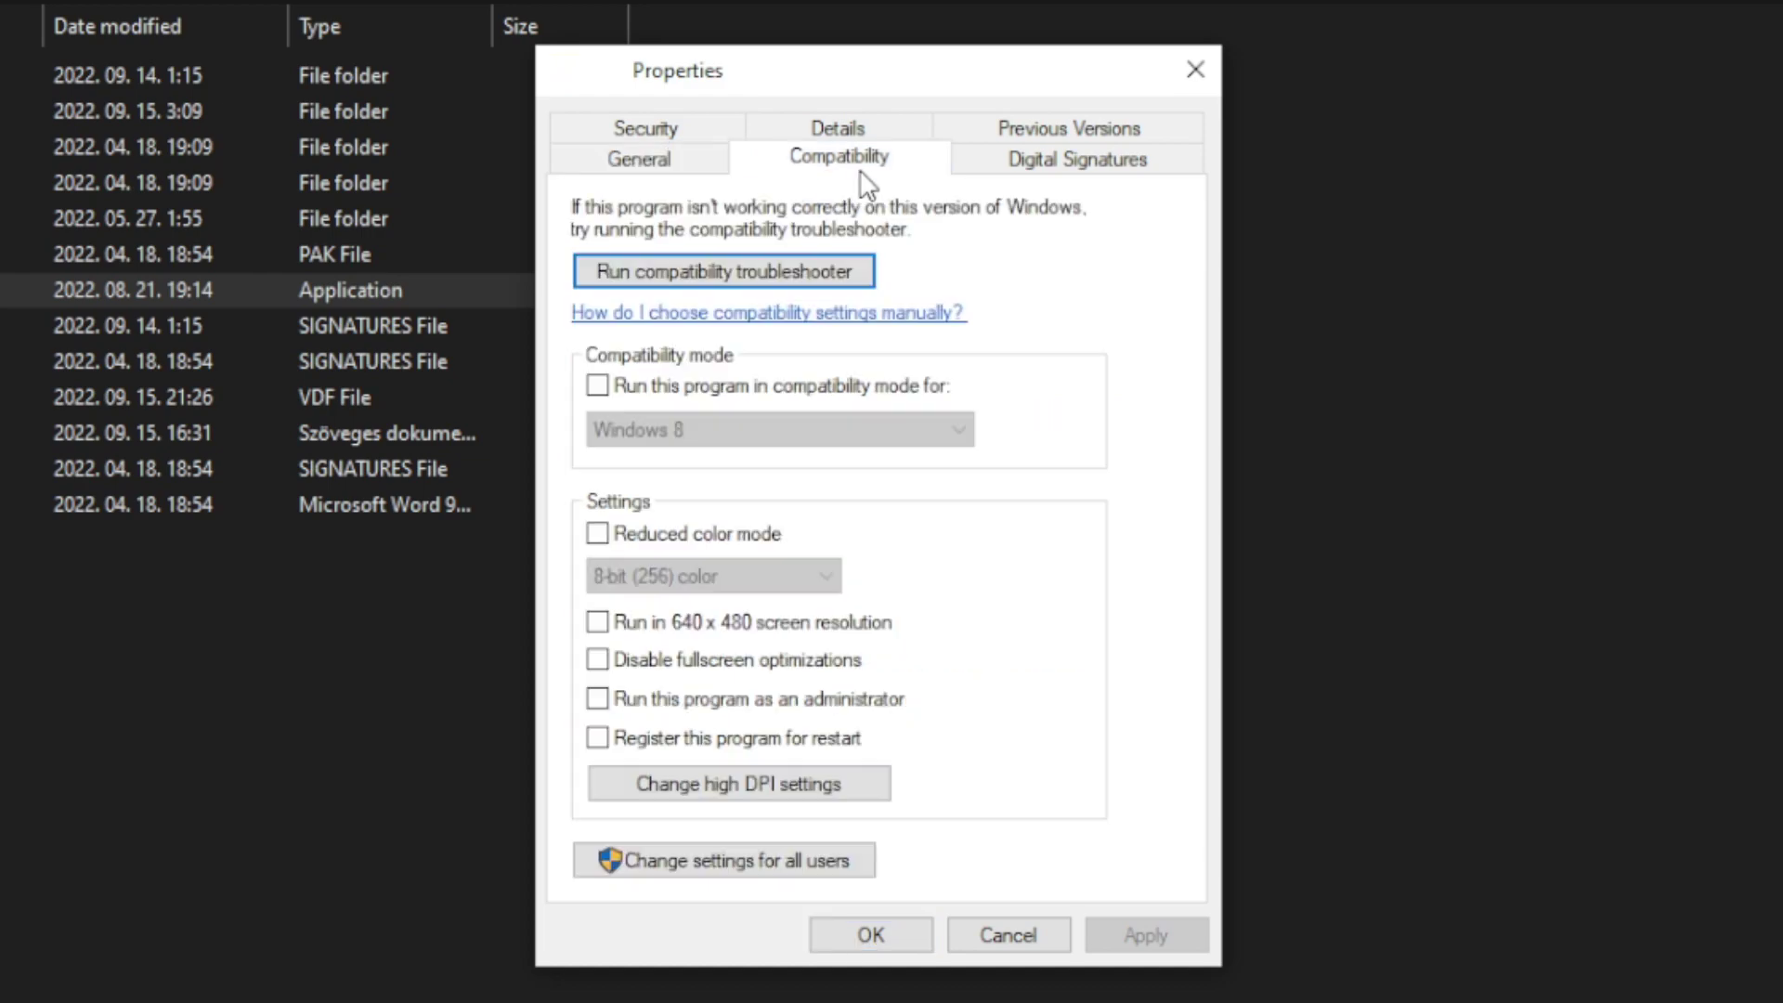
Enable Windows 8 compatibility mode, disable fullscreen optimizations, run as administrator, and apply
{"action": "left_click", "coordinate": [616, 390]}
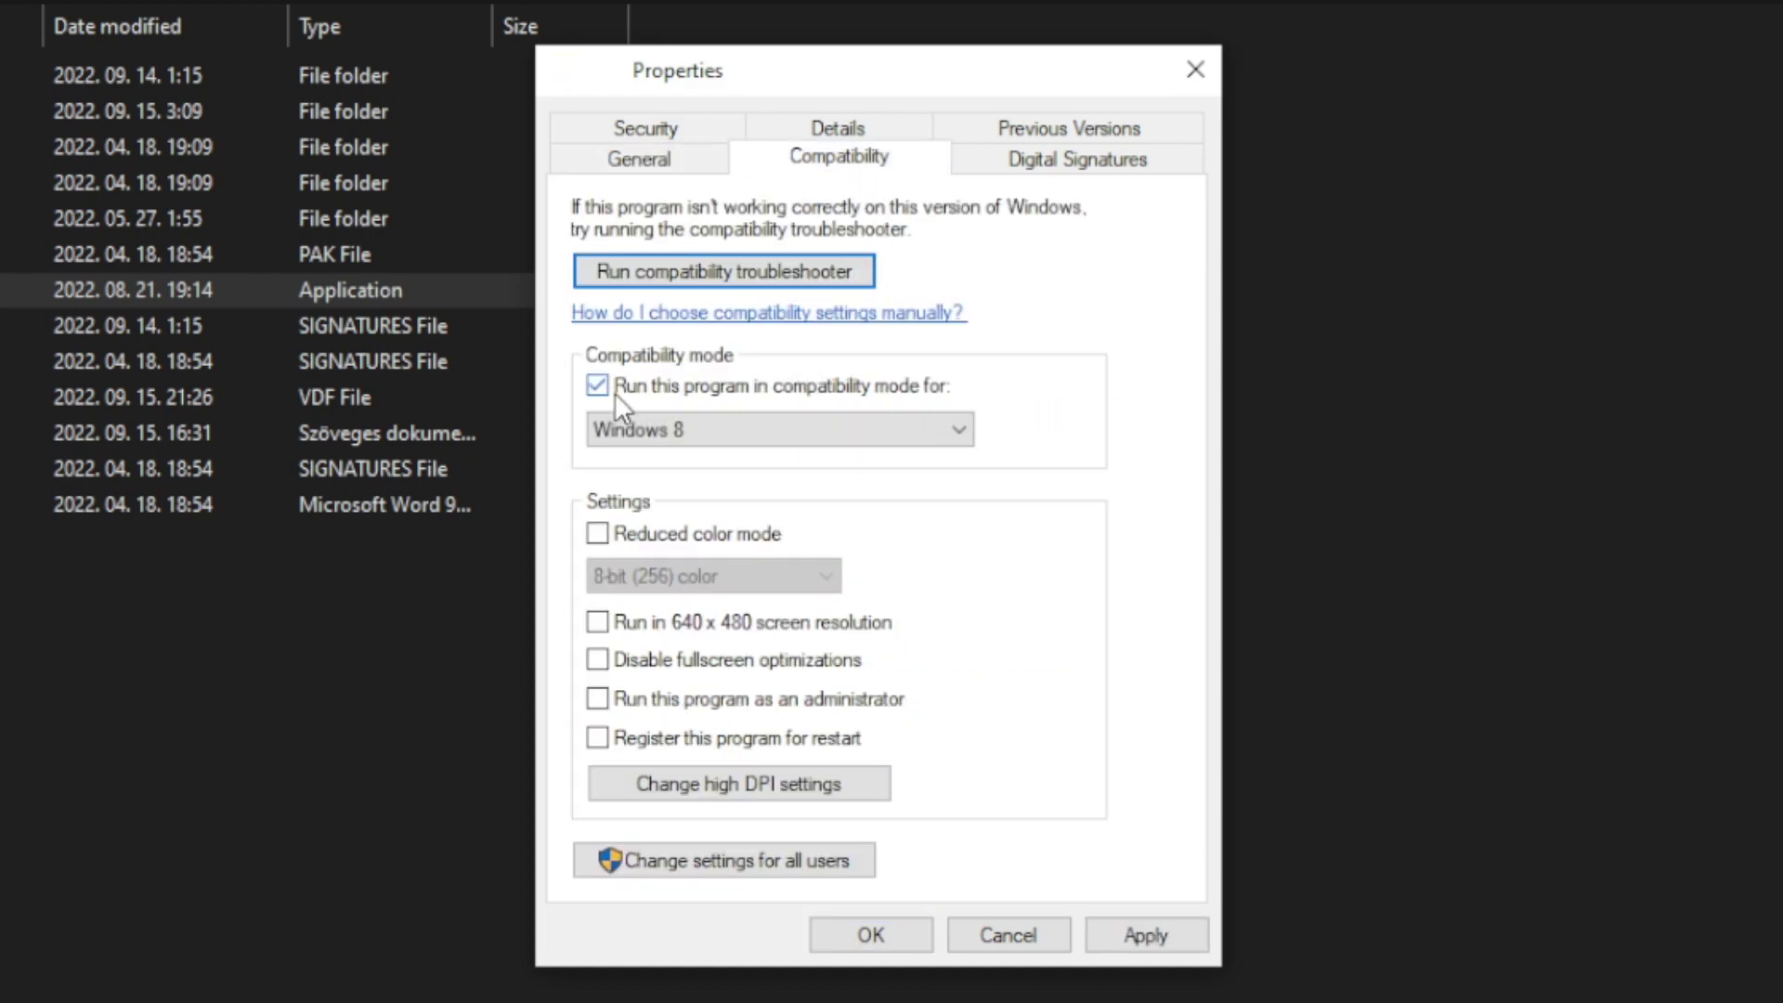
{"action": "left_click", "coordinate": [695, 432]}
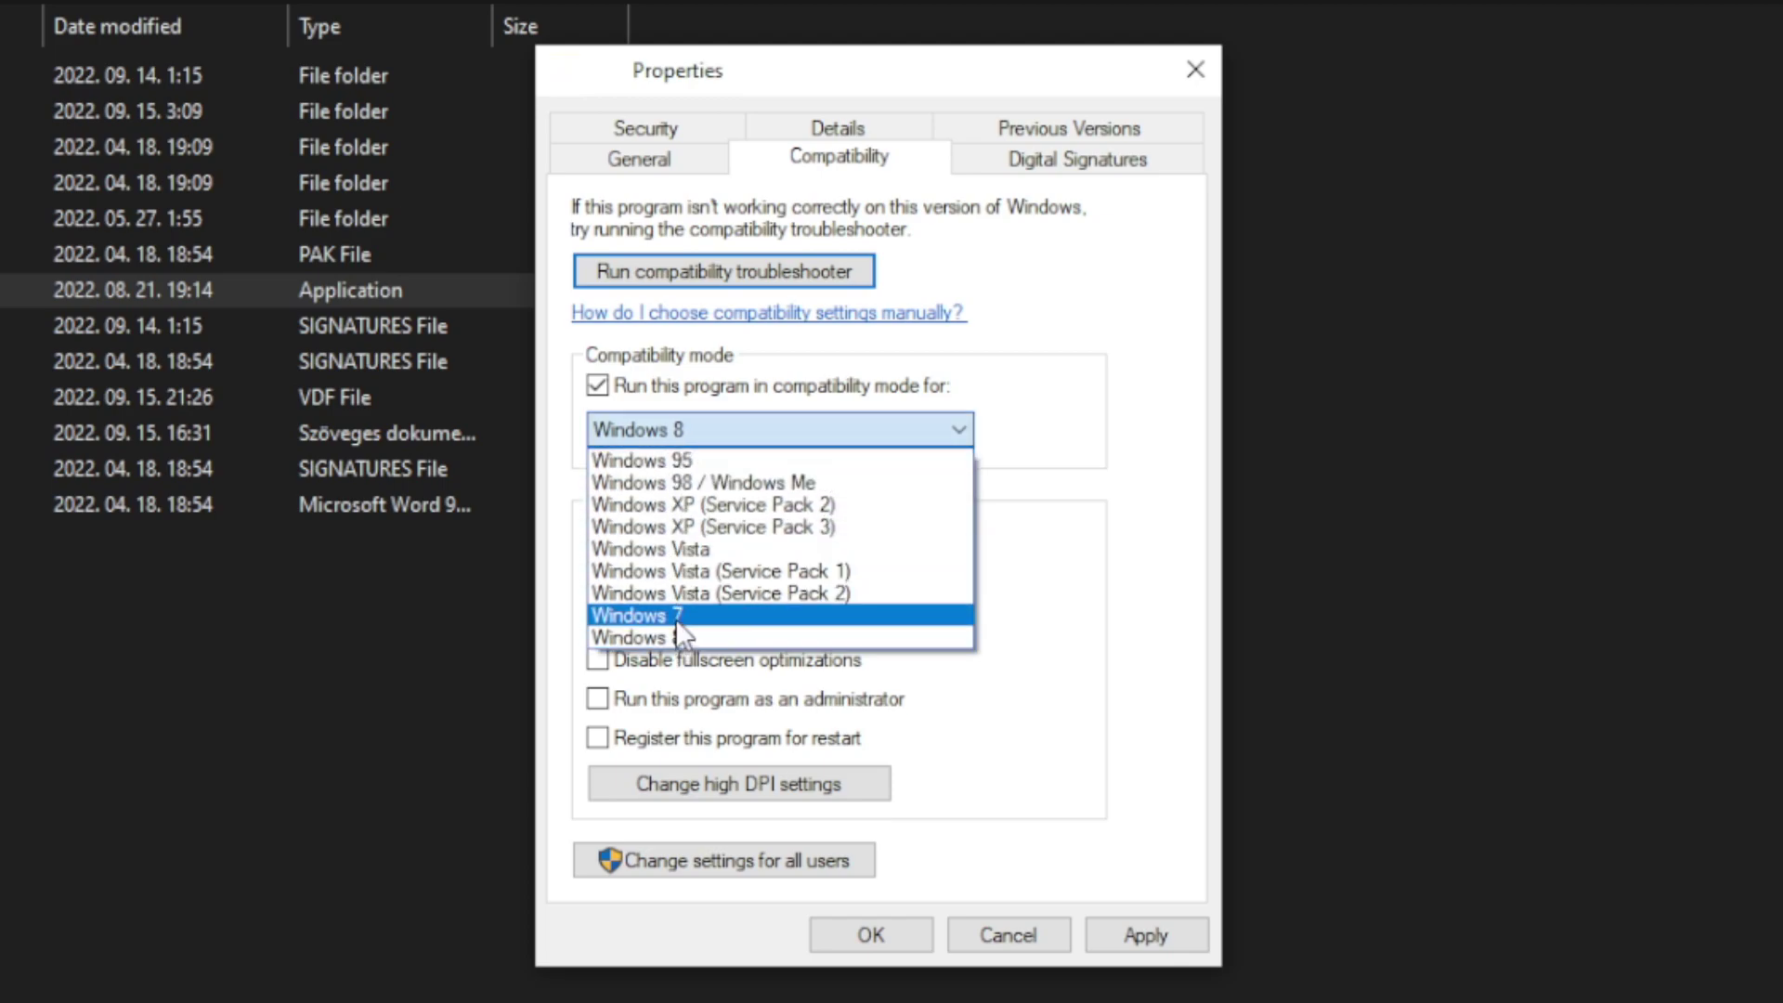
{"action": "left_click", "coordinate": [692, 635]}
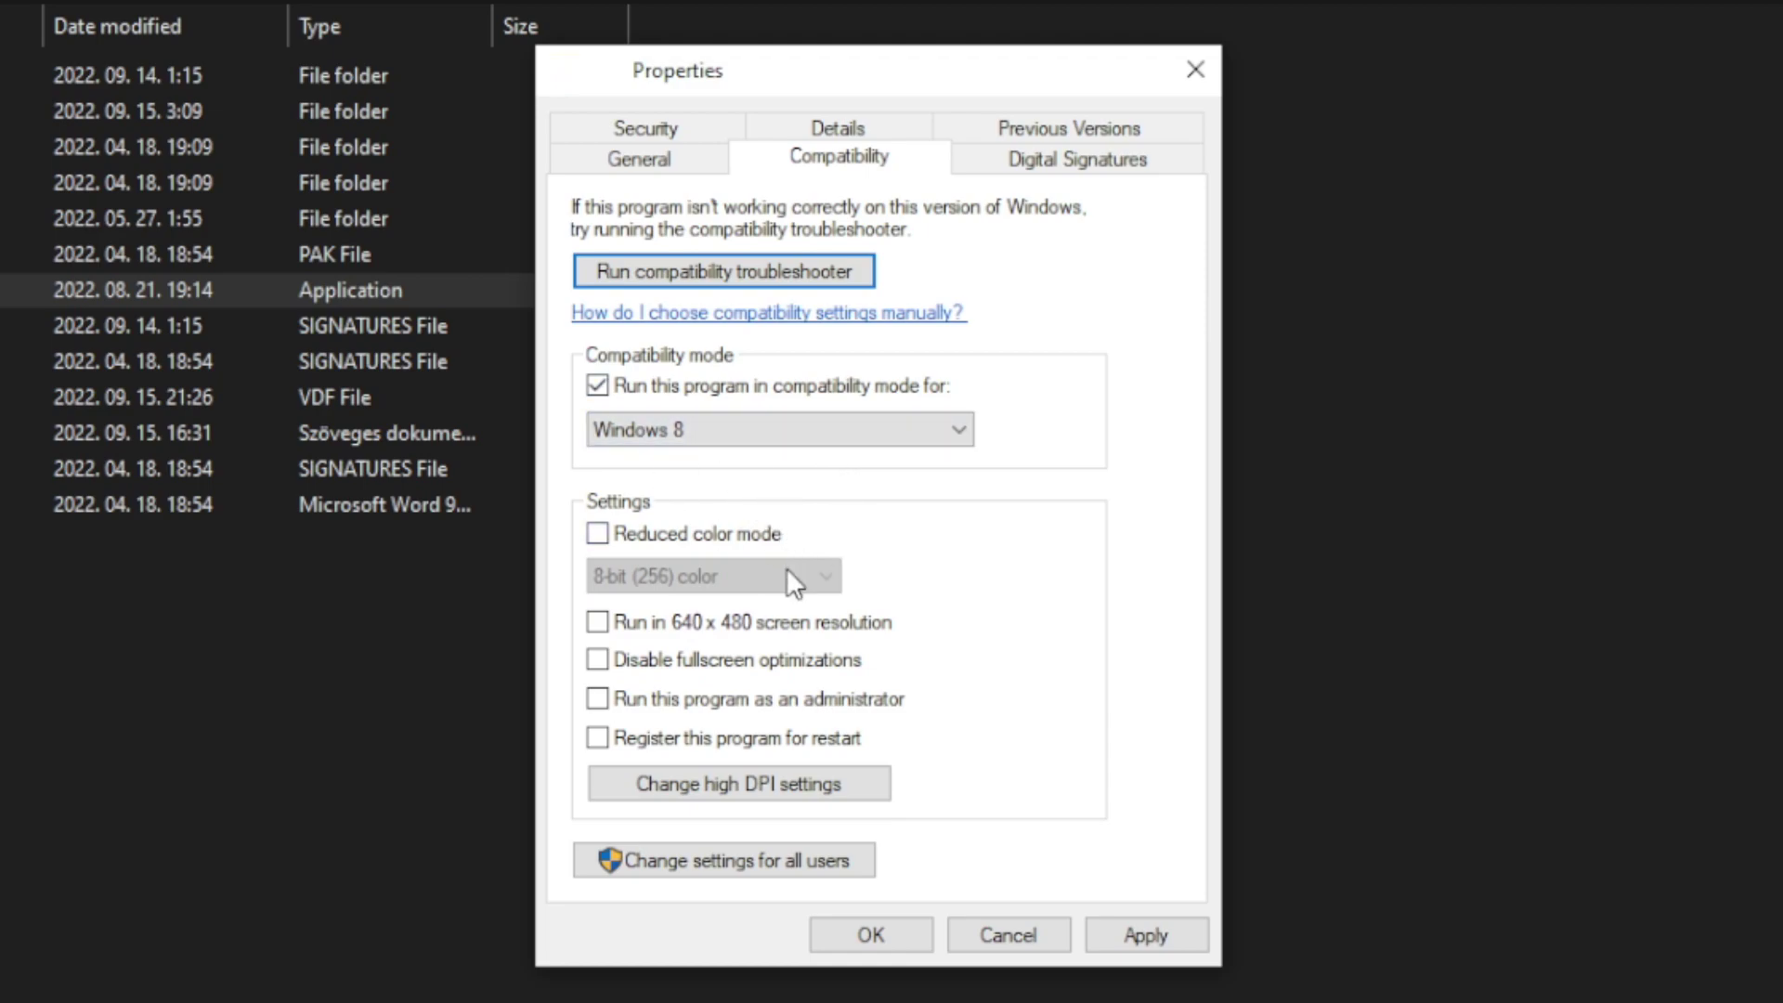
{"action": "left_click", "coordinate": [716, 668]}
{"action": "left_click", "coordinate": [860, 703]}
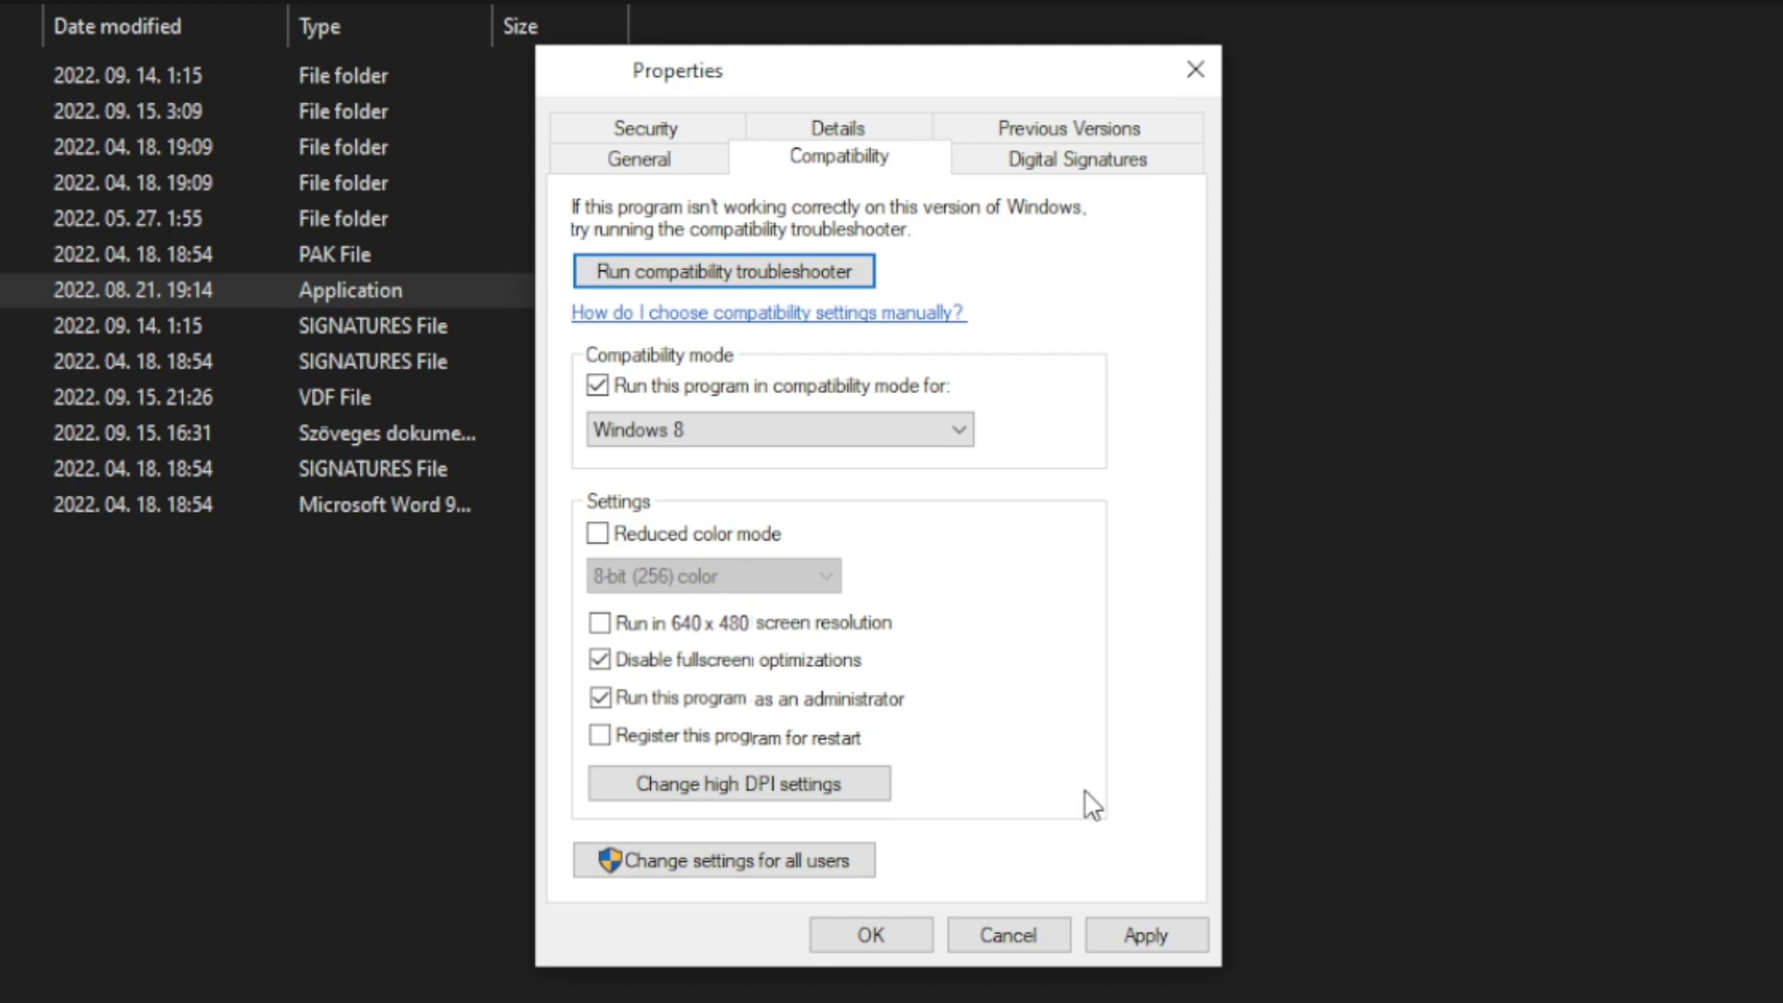
{"action": "left_click", "coordinate": [1155, 933]}
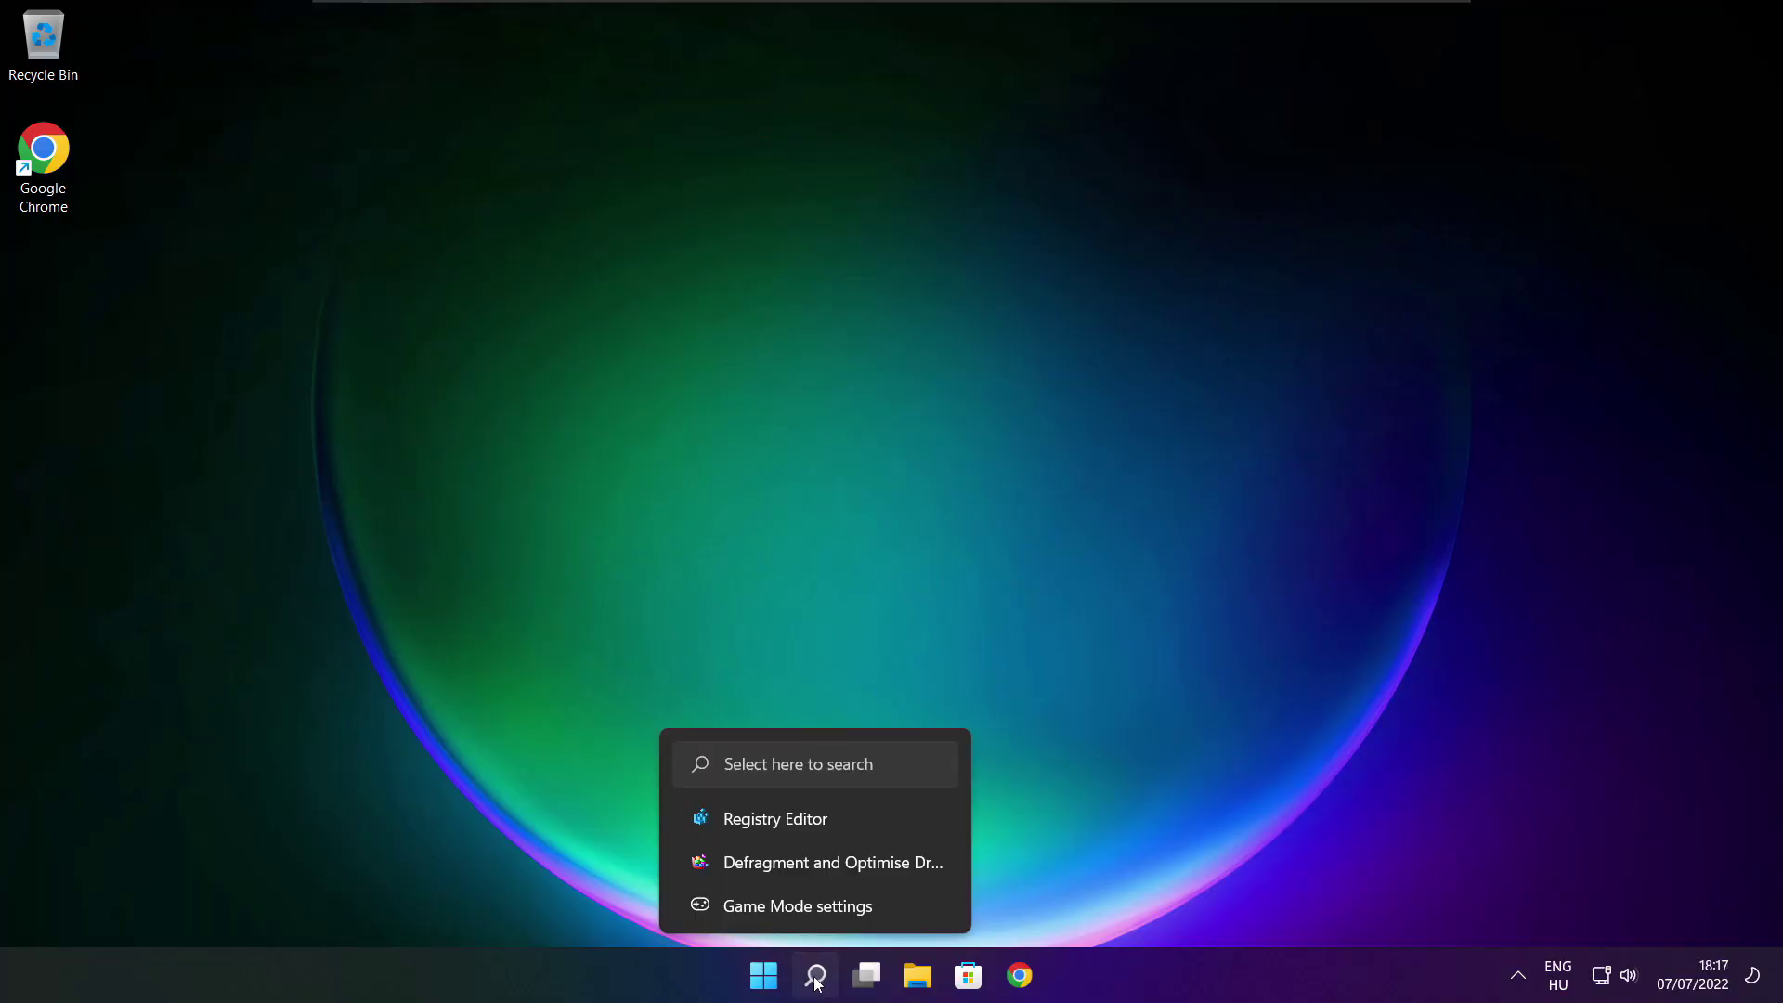
Search 'updates' and run Check for updates; Windows is up to date with KB5014668 offered
{"action": "left_click", "coordinate": [816, 974]}
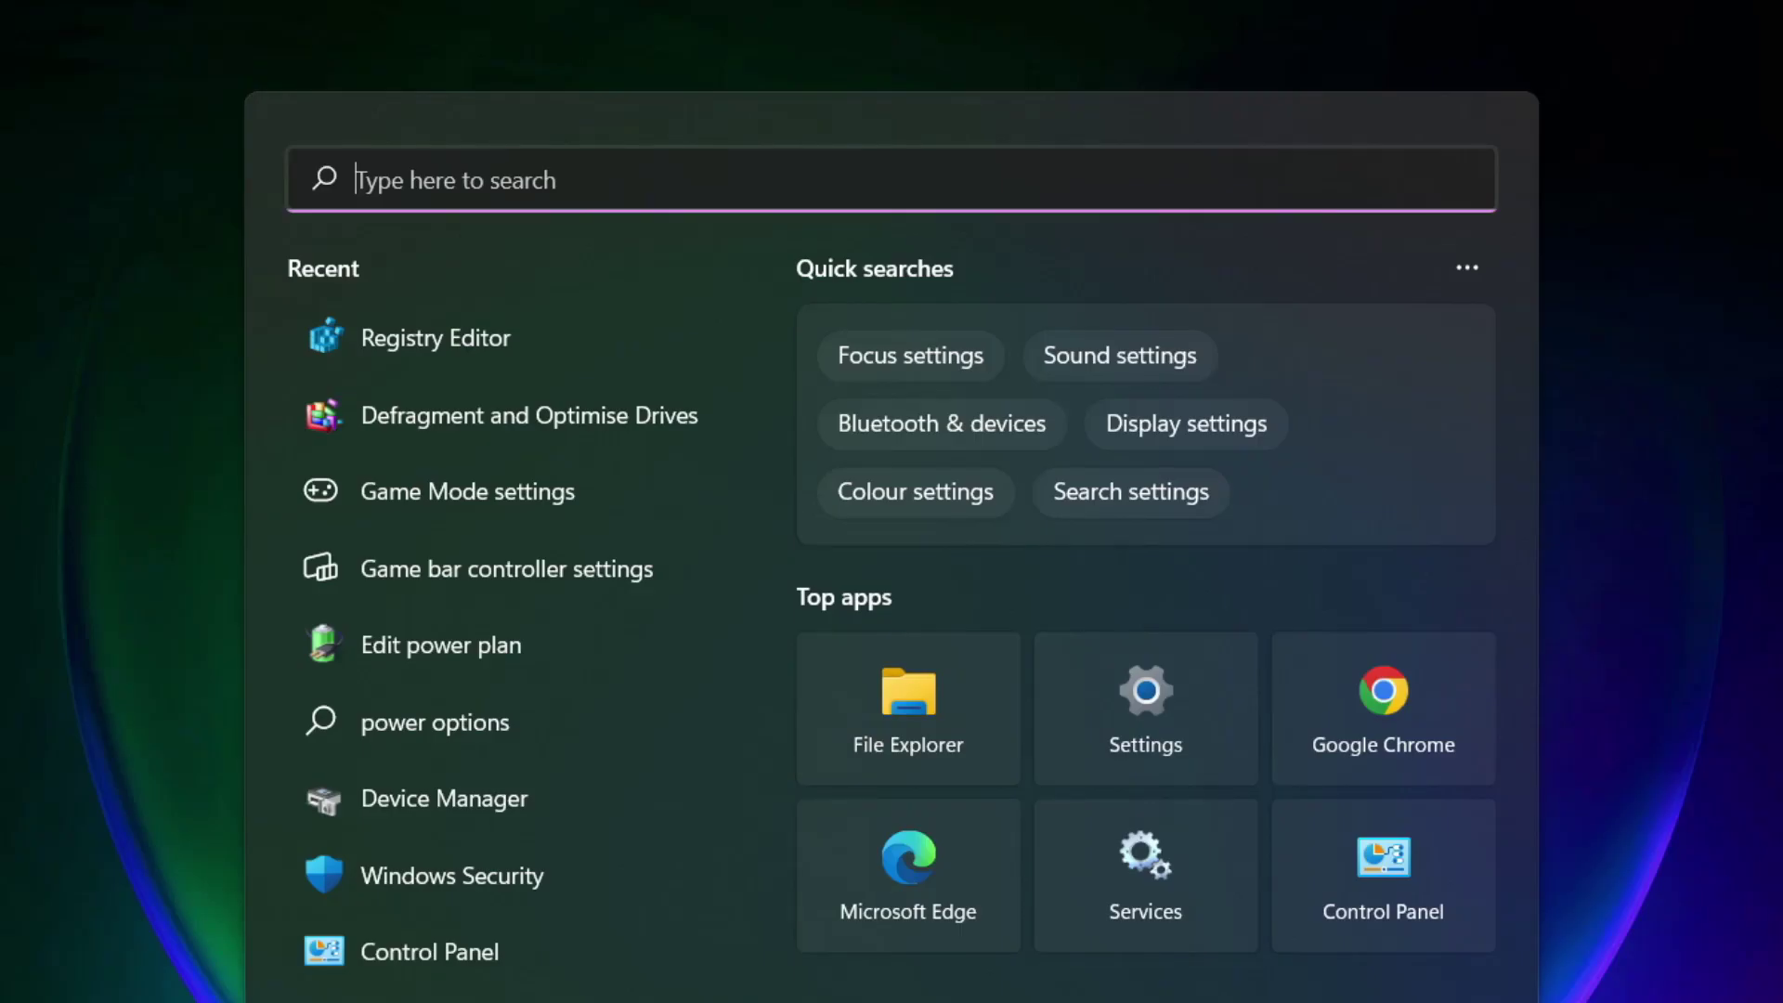
{"action": "type", "text": "updates"}
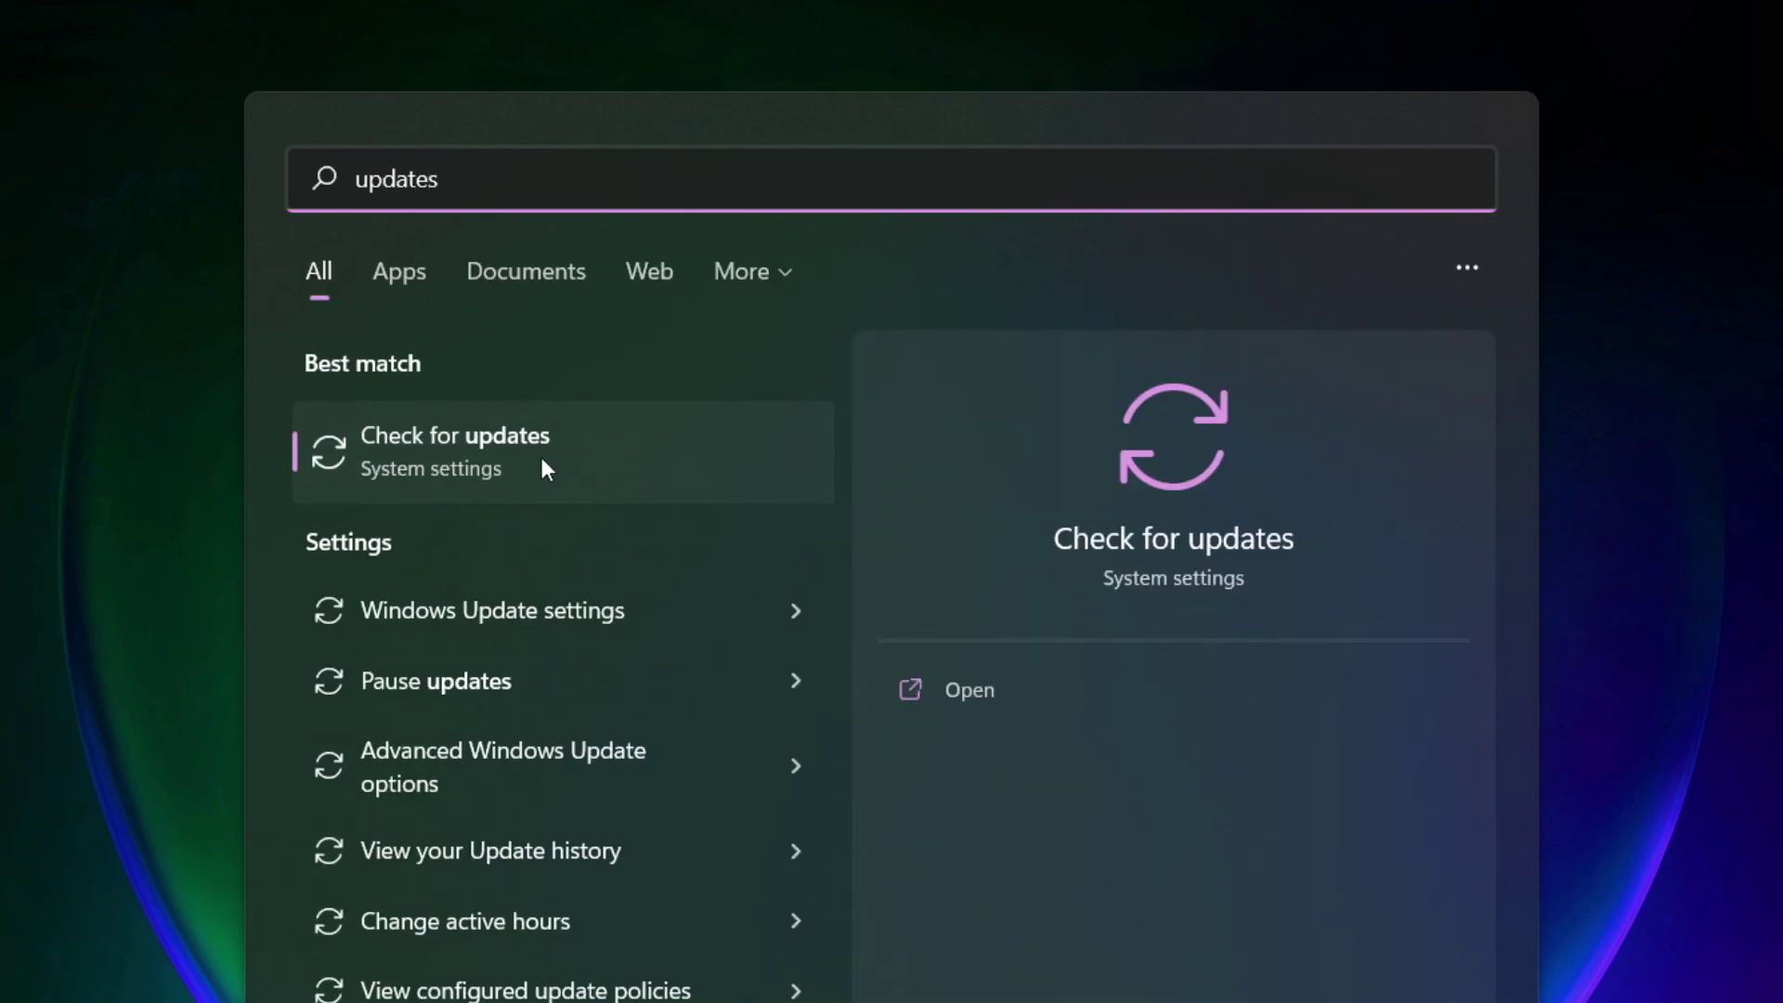
{"action": "left_click", "coordinate": [539, 453]}
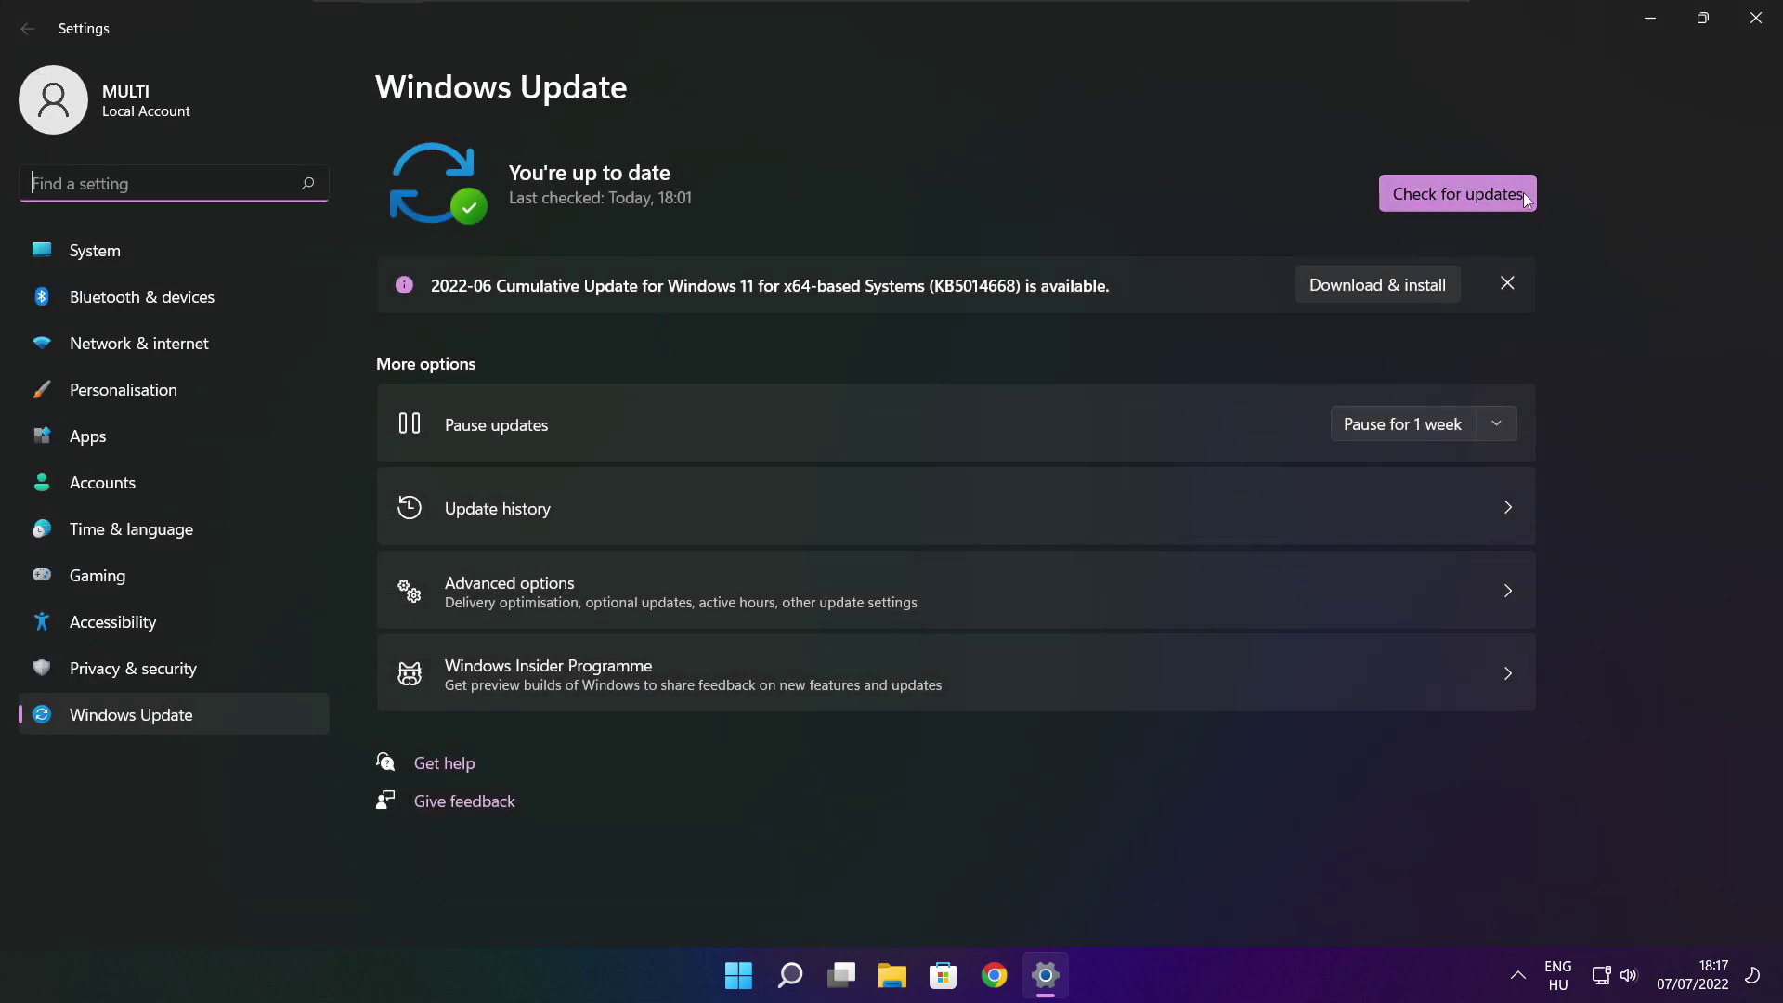
{"action": "left_click", "coordinate": [1457, 197]}
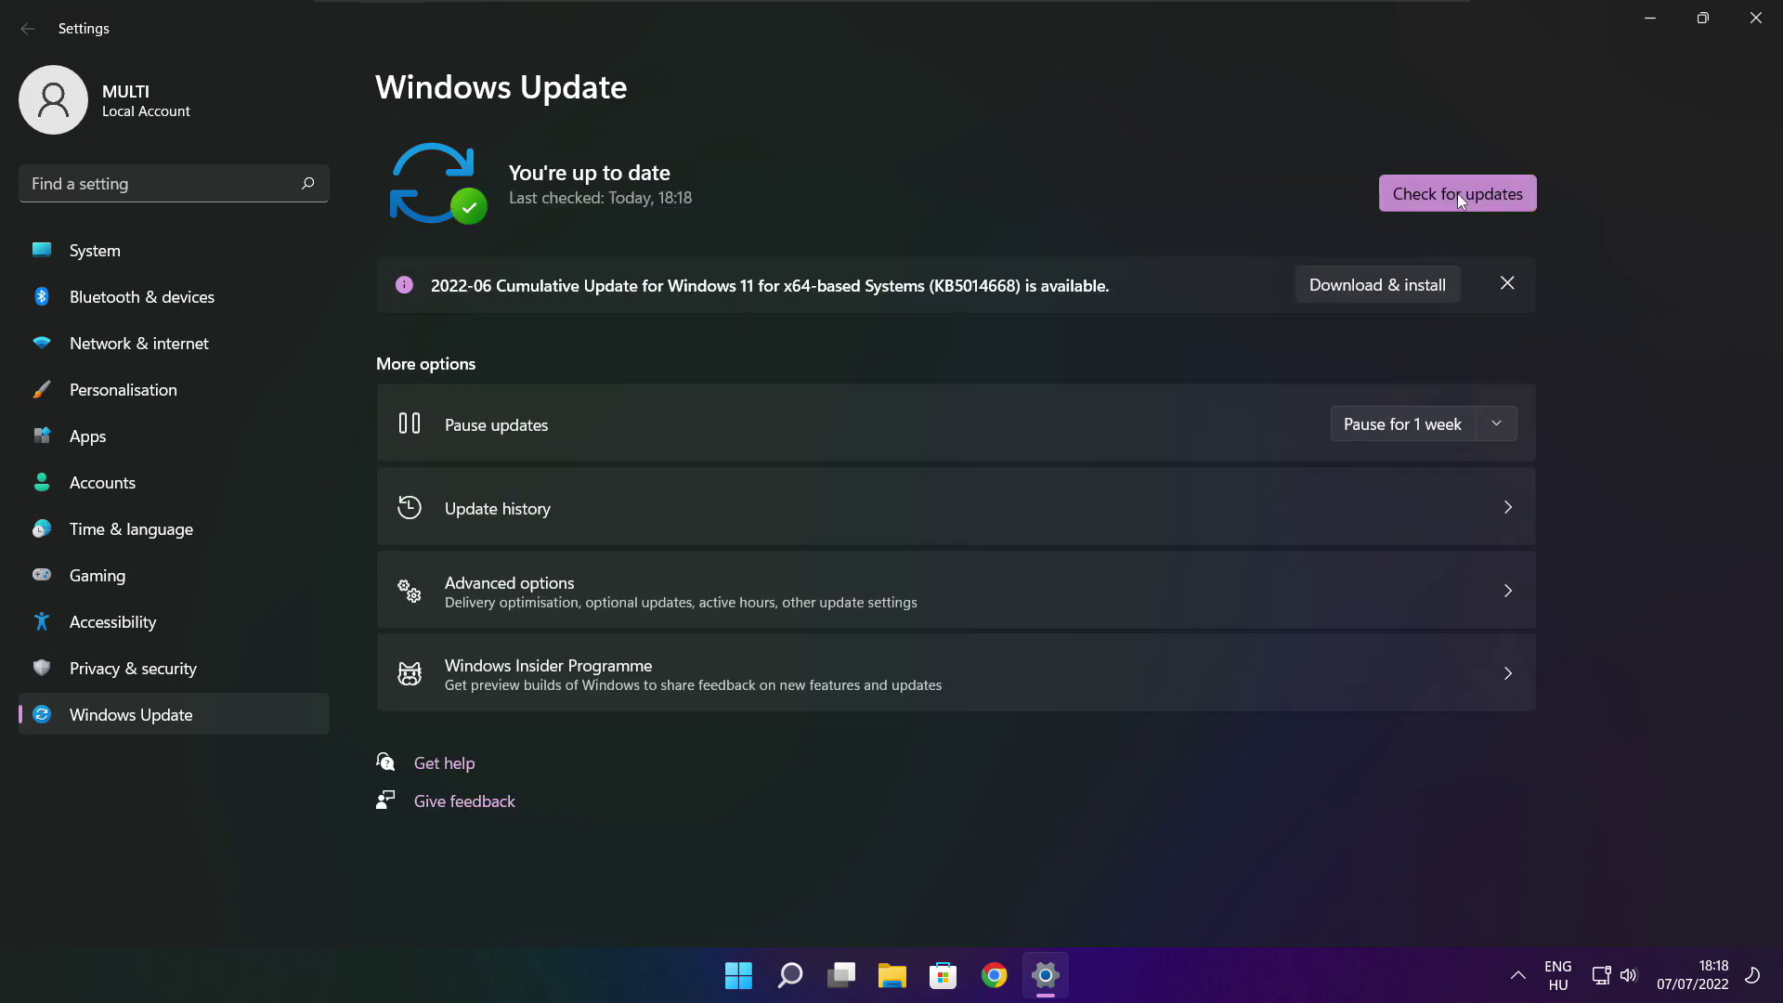
Return to Chrome's DirectX page and download the End-User Runtime Web Installer, dxwebsetup.exe
{"action": "left_click", "coordinate": [1755, 19]}
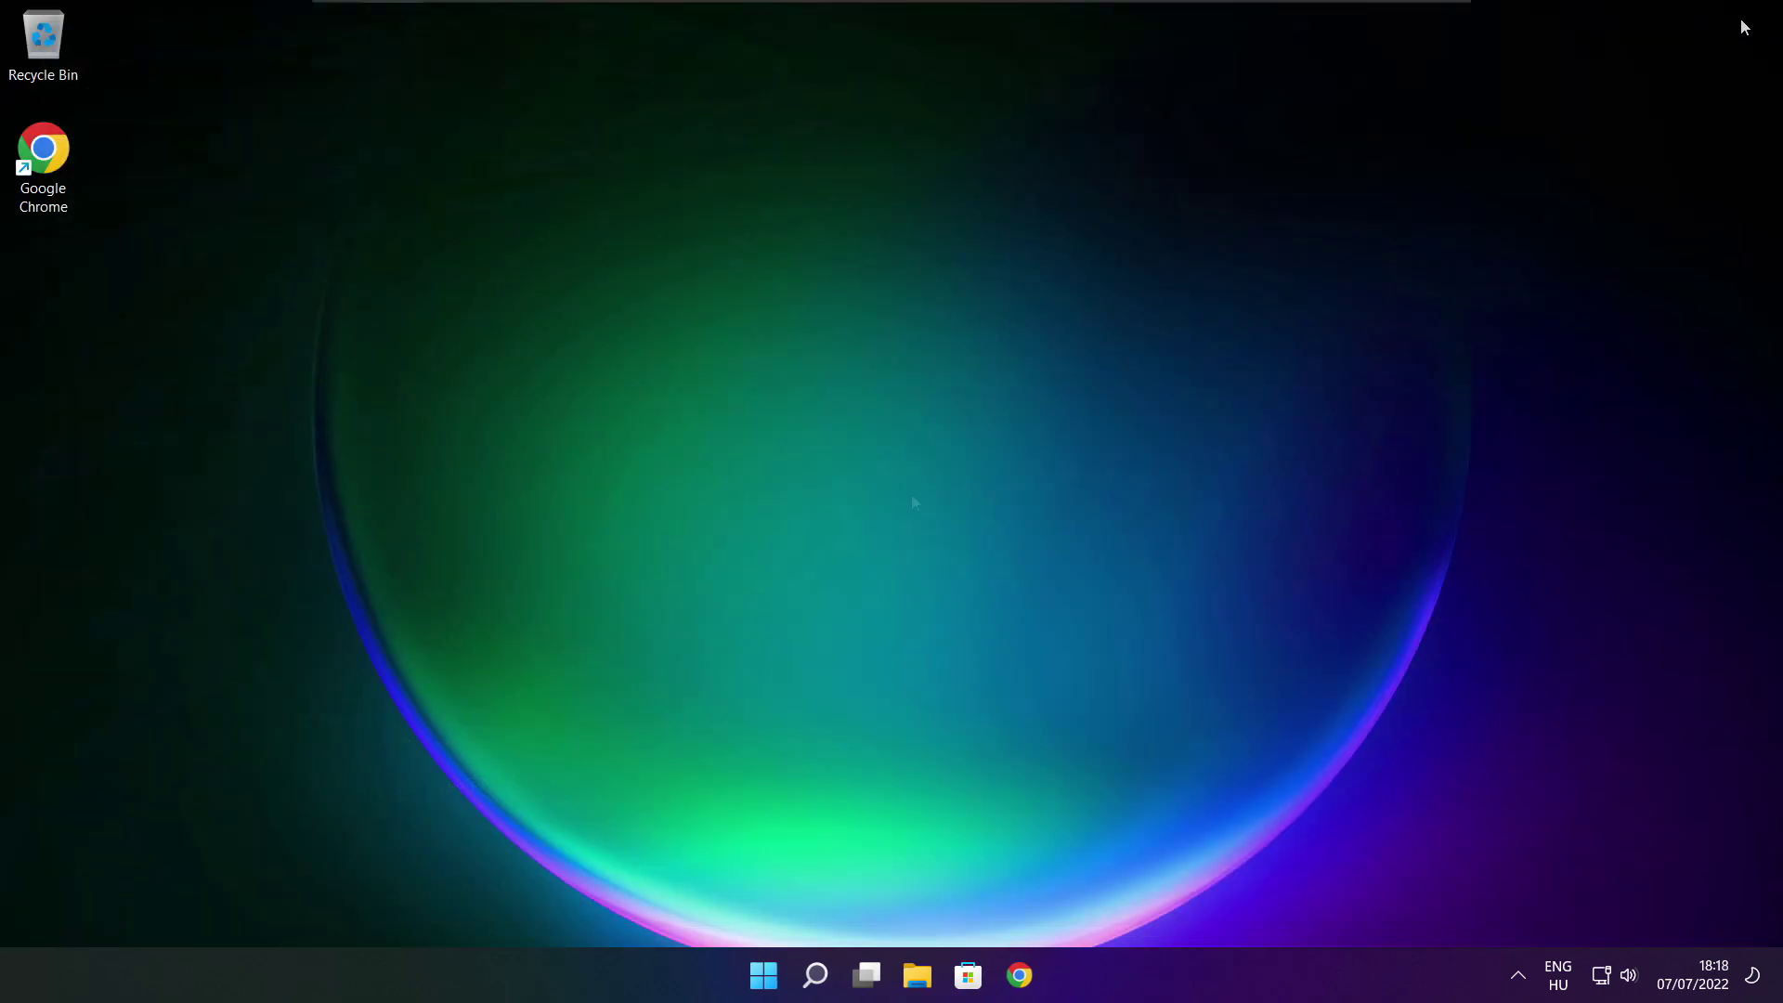
{"action": "left_click", "coordinate": [1022, 975]}
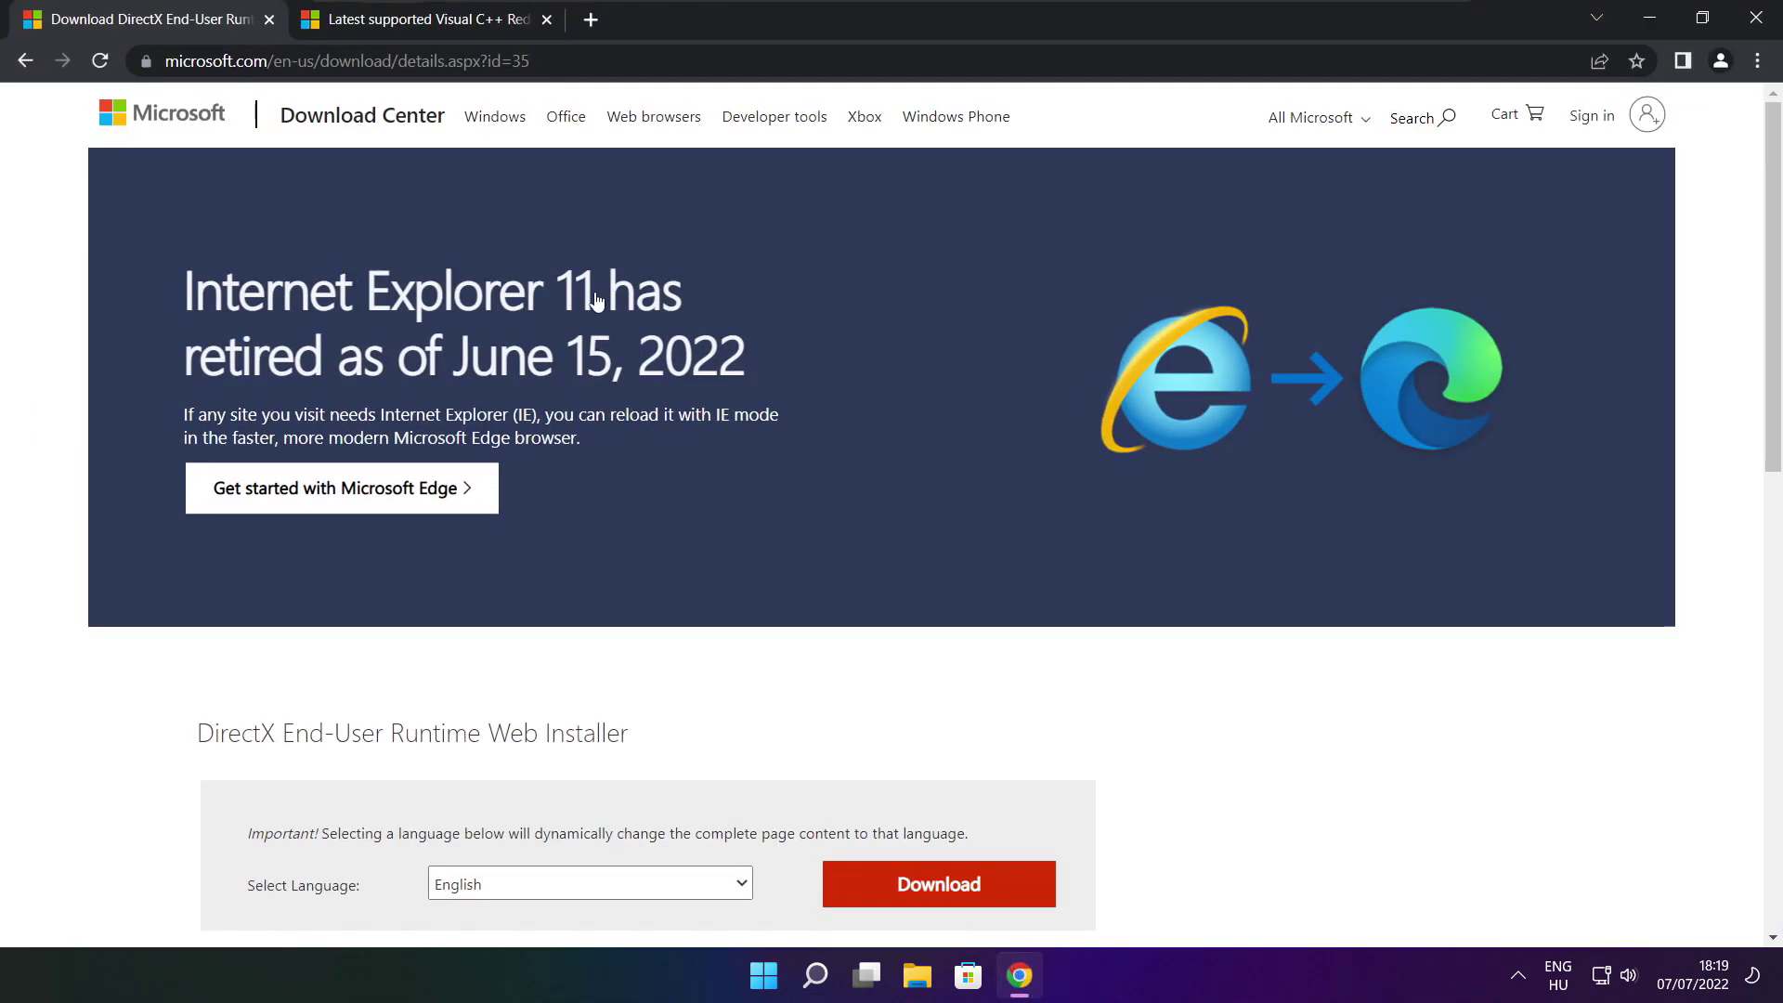
{"action": "left_click", "coordinate": [557, 60]}
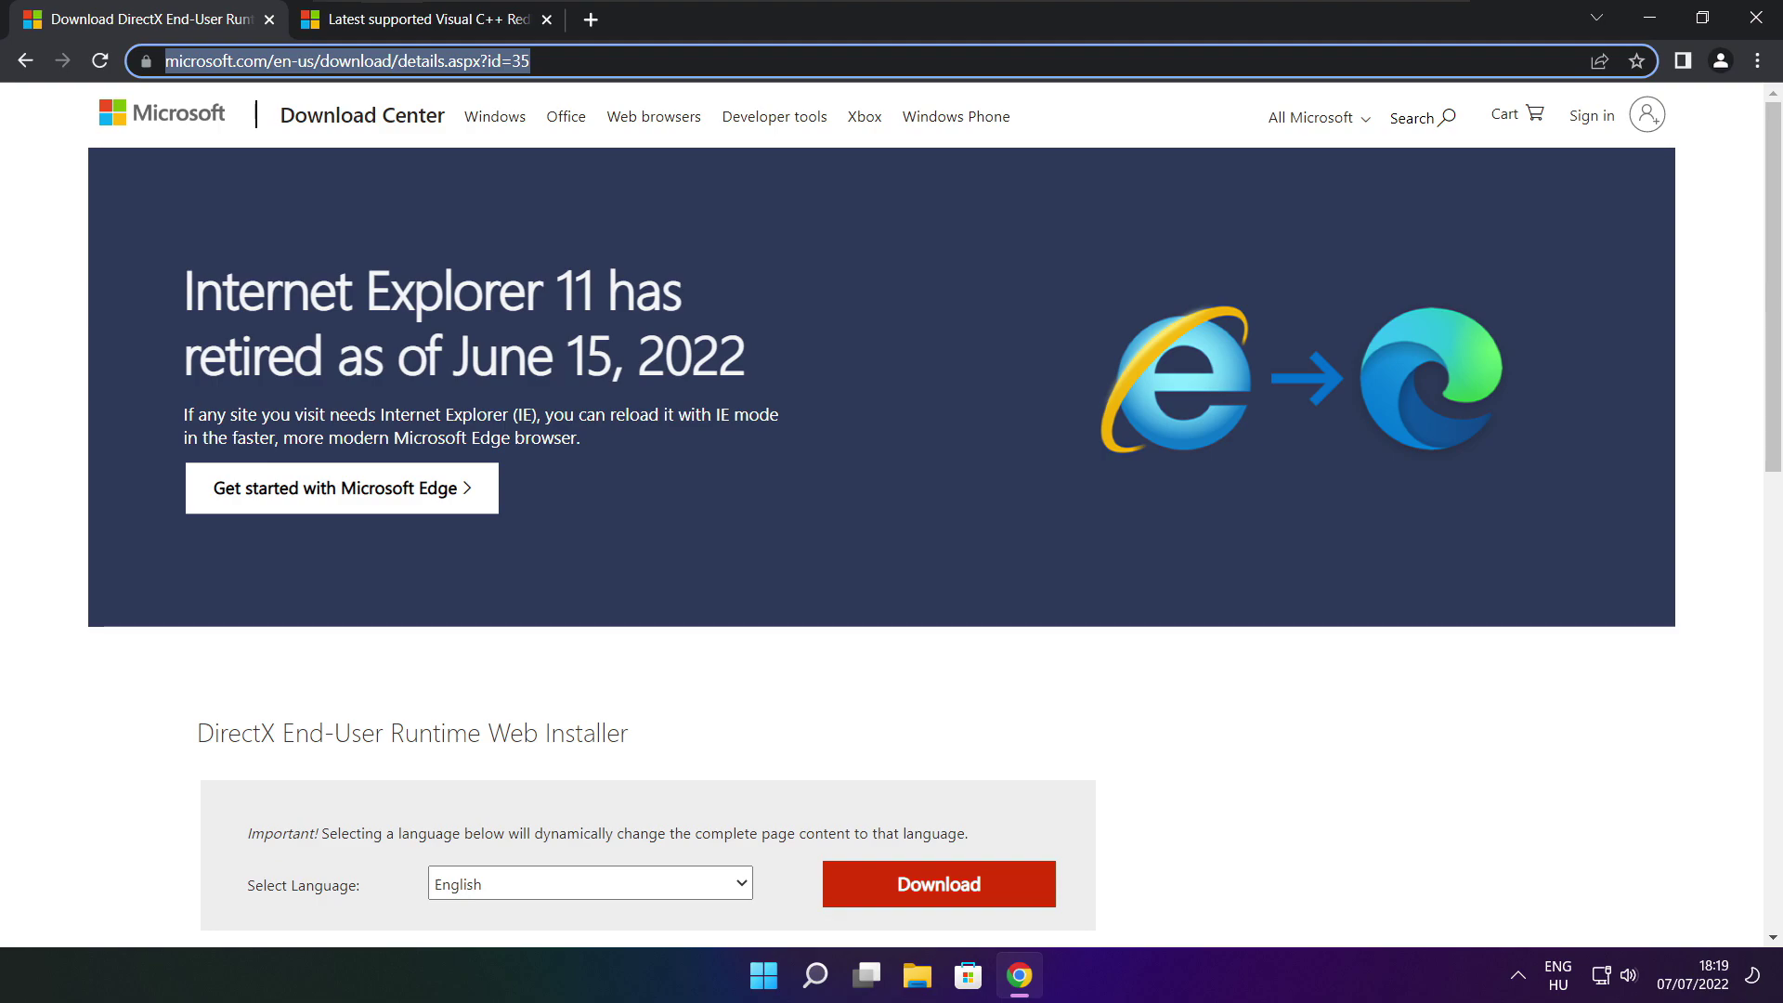
{"action": "key", "text": "End"}
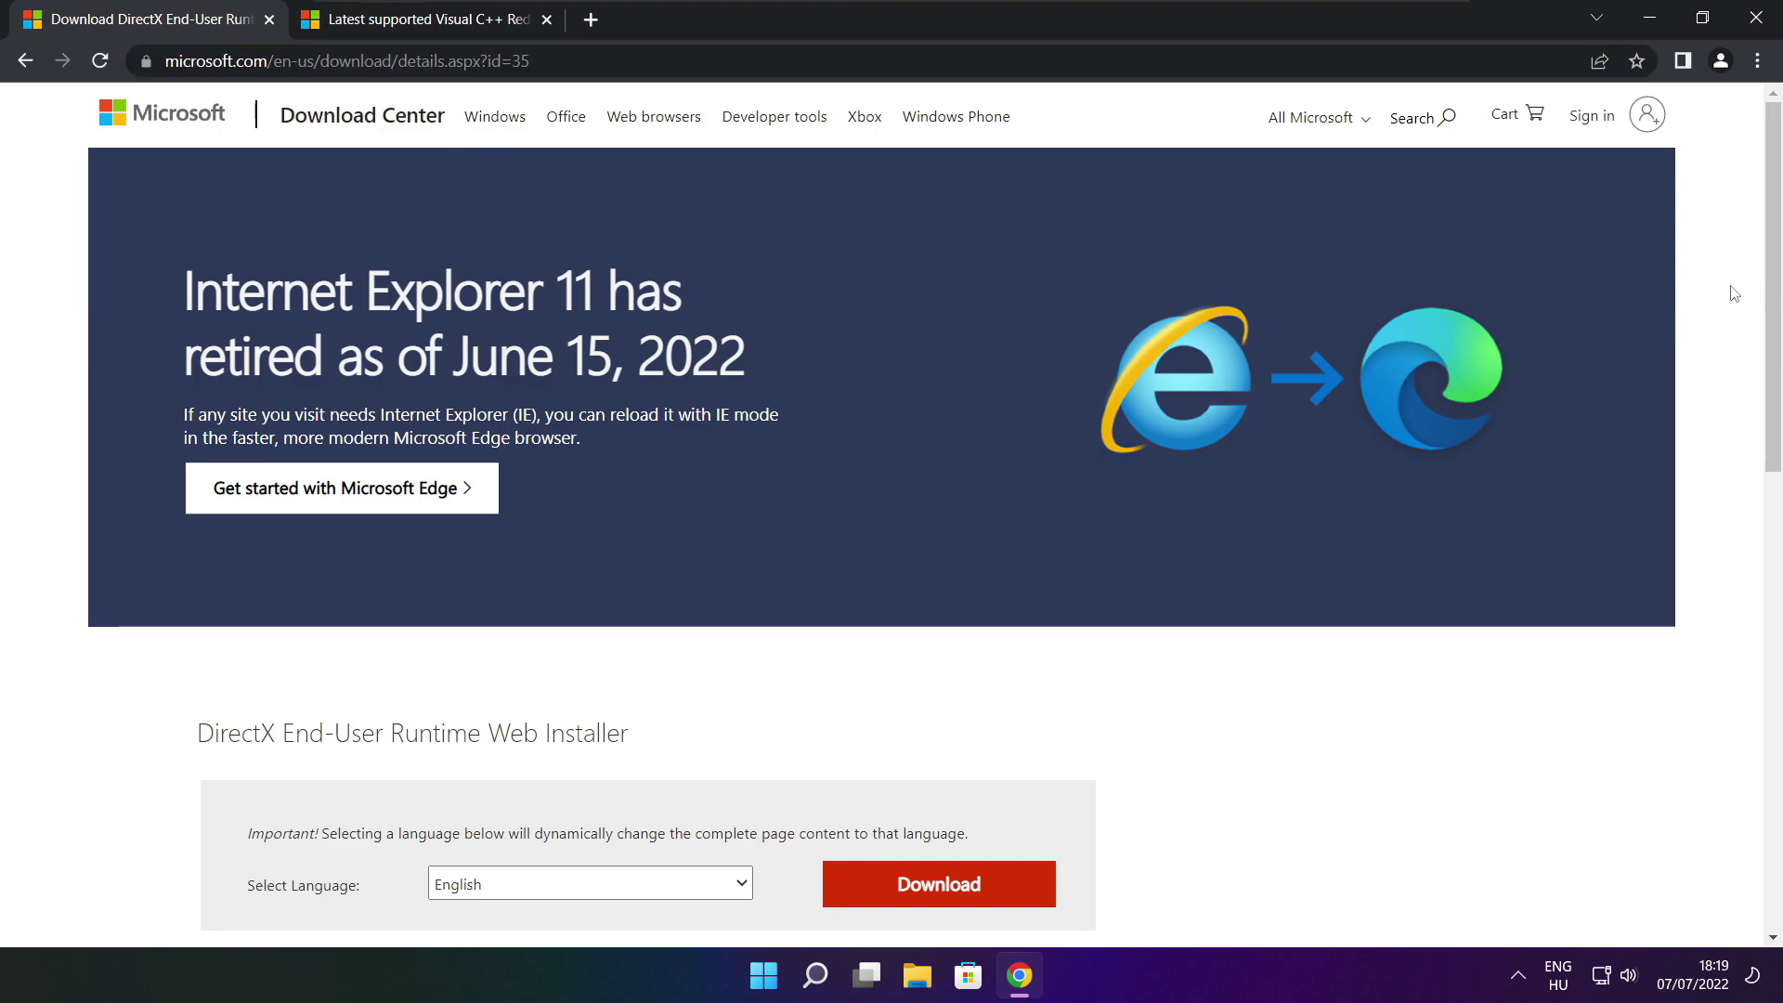
{"action": "left_click_drag", "start_coordinate": [1774, 262], "coordinate": [1774, 413]}
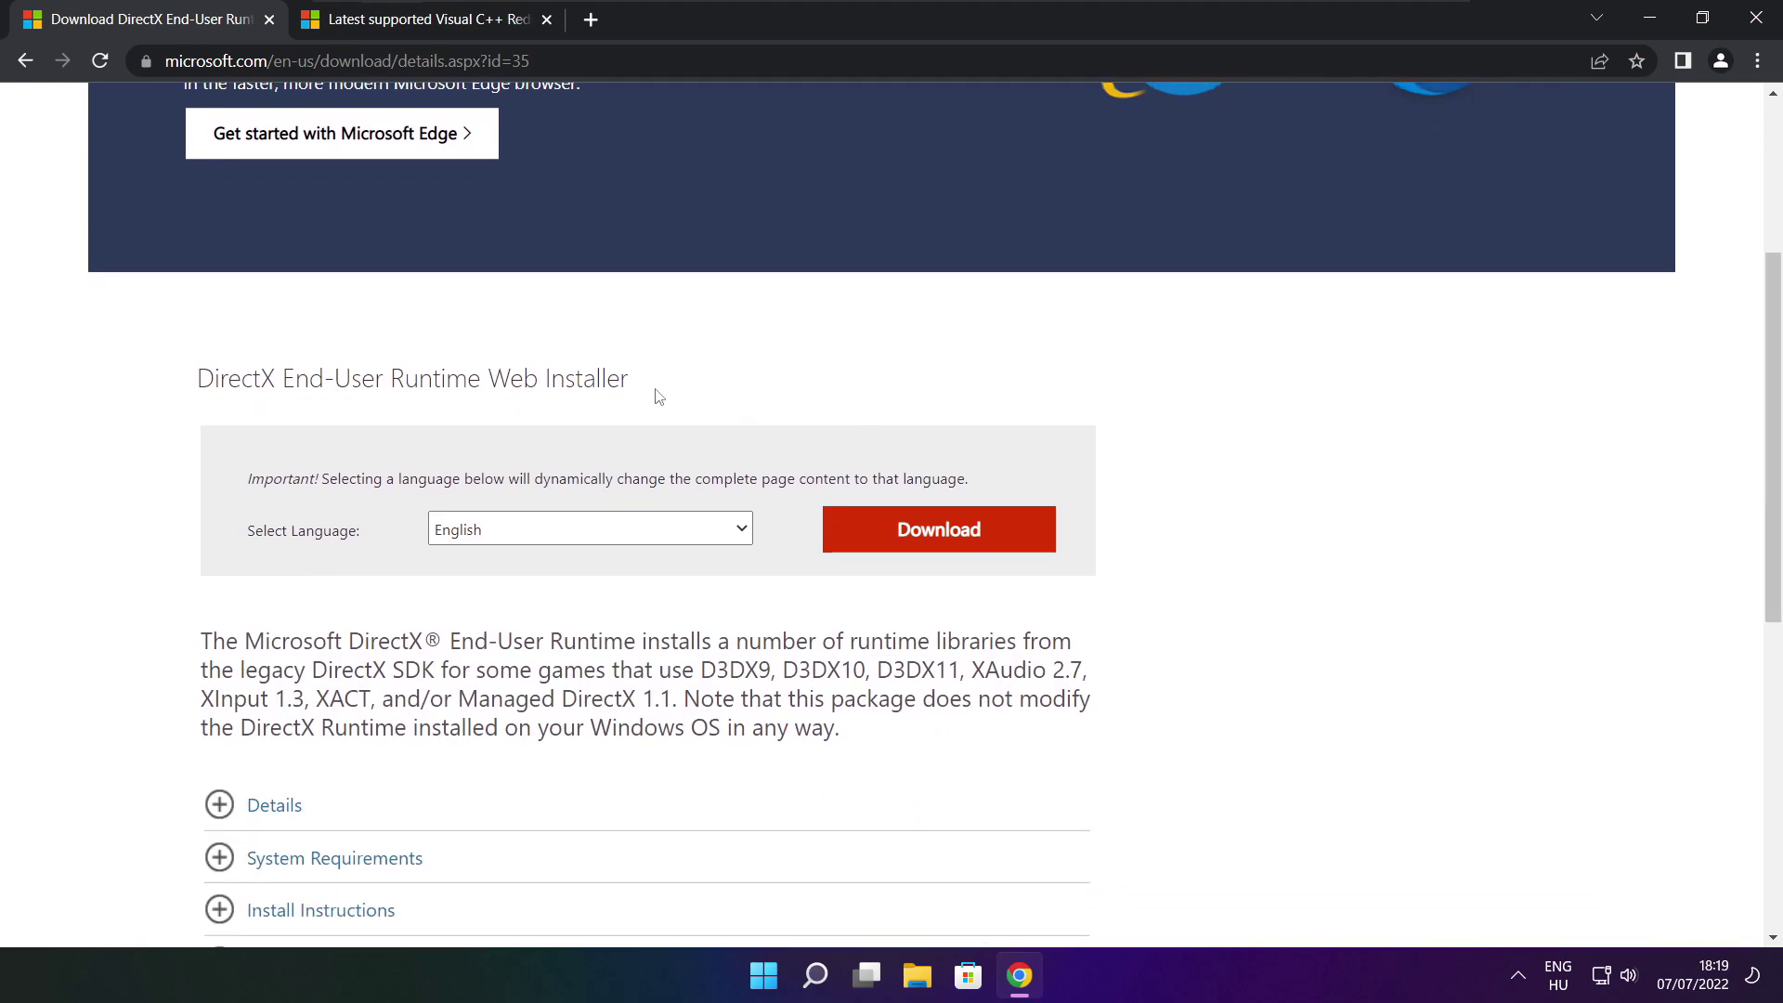
{"action": "left_click_drag", "start_coordinate": [629, 379], "coordinate": [384, 381]}
{"action": "left_click", "coordinate": [757, 394]}
{"action": "left_click", "coordinate": [947, 536]}
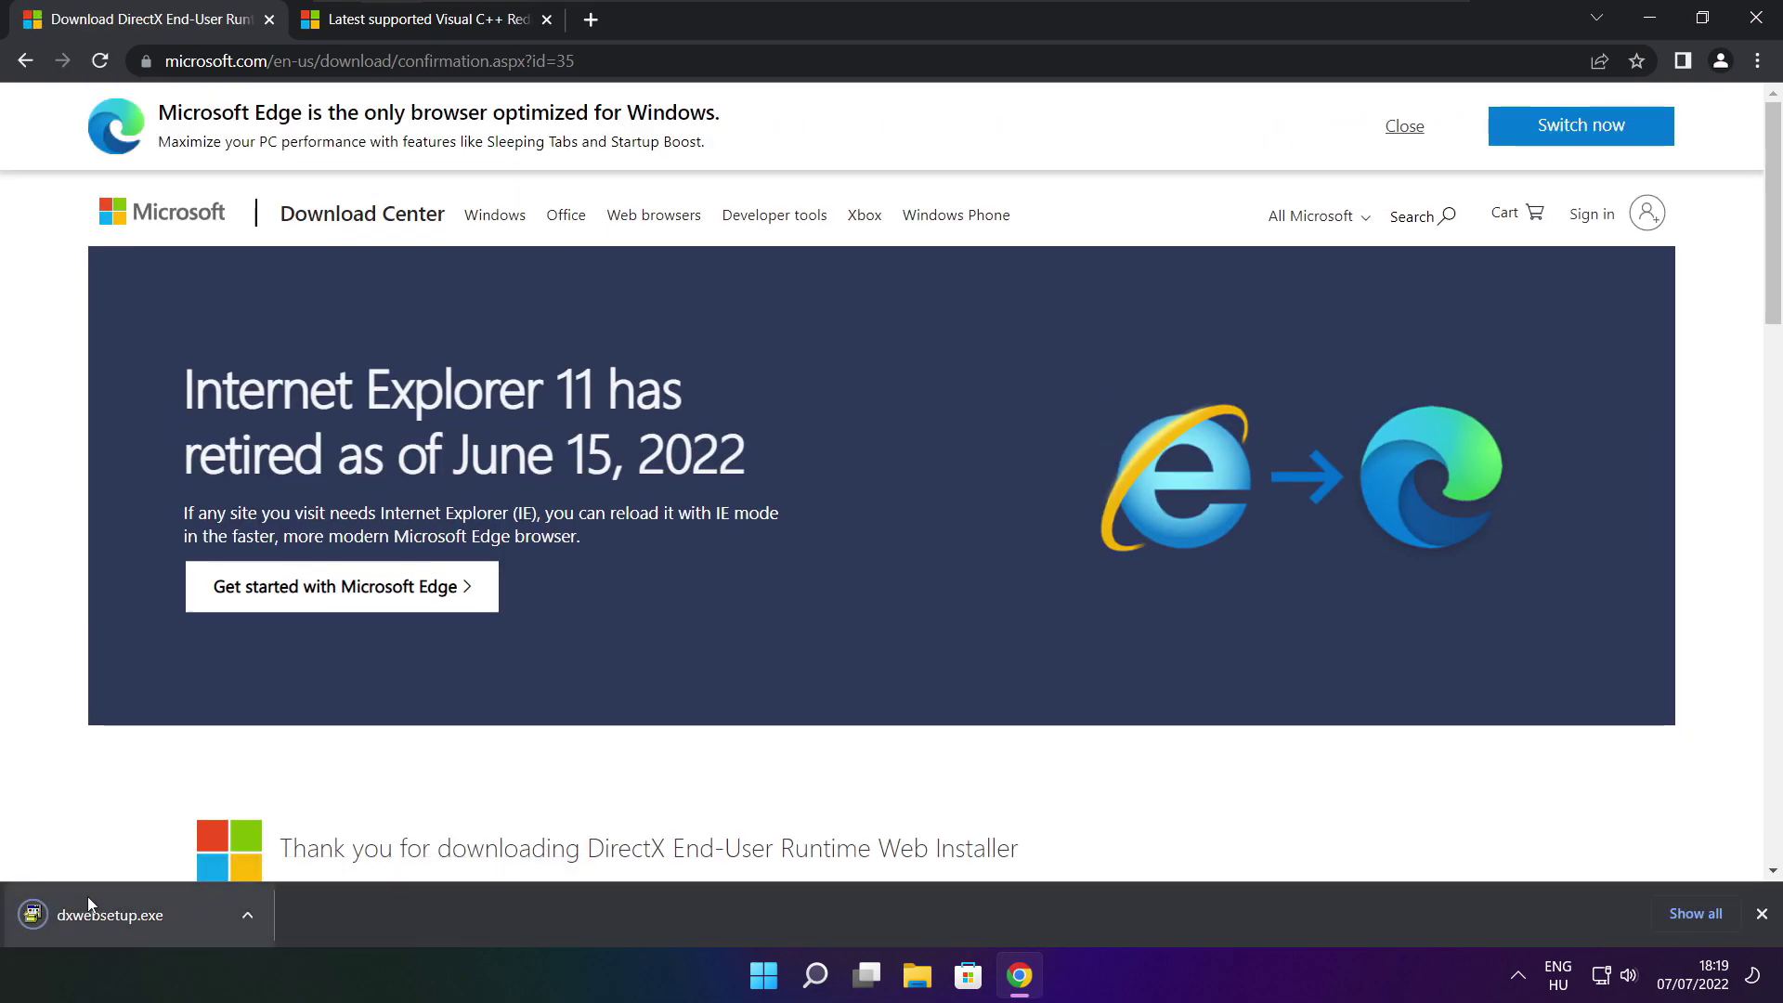
Run dxwebsetup.exe, accept the licence, decline the Bing Bar, and install the DirectX components
{"action": "left_click", "coordinate": [167, 915]}
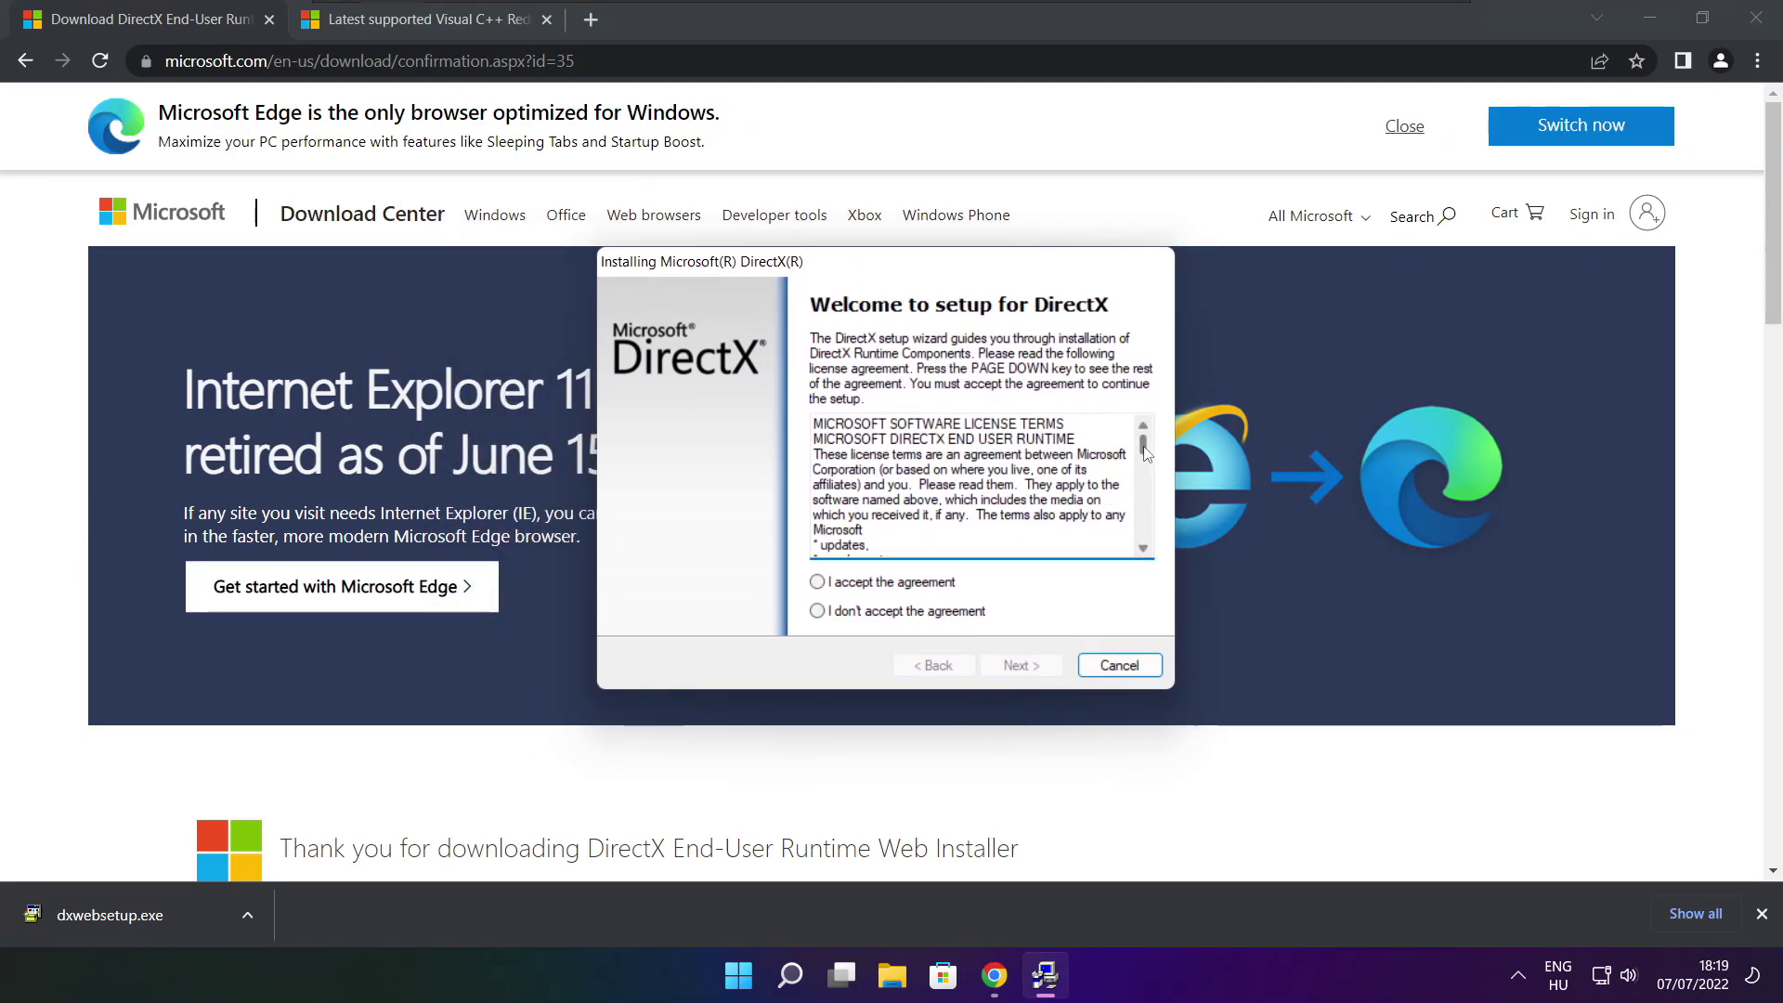
{"action": "scroll", "coordinate": [975, 501], "scroll_direction": "down", "scroll_amount": 20}
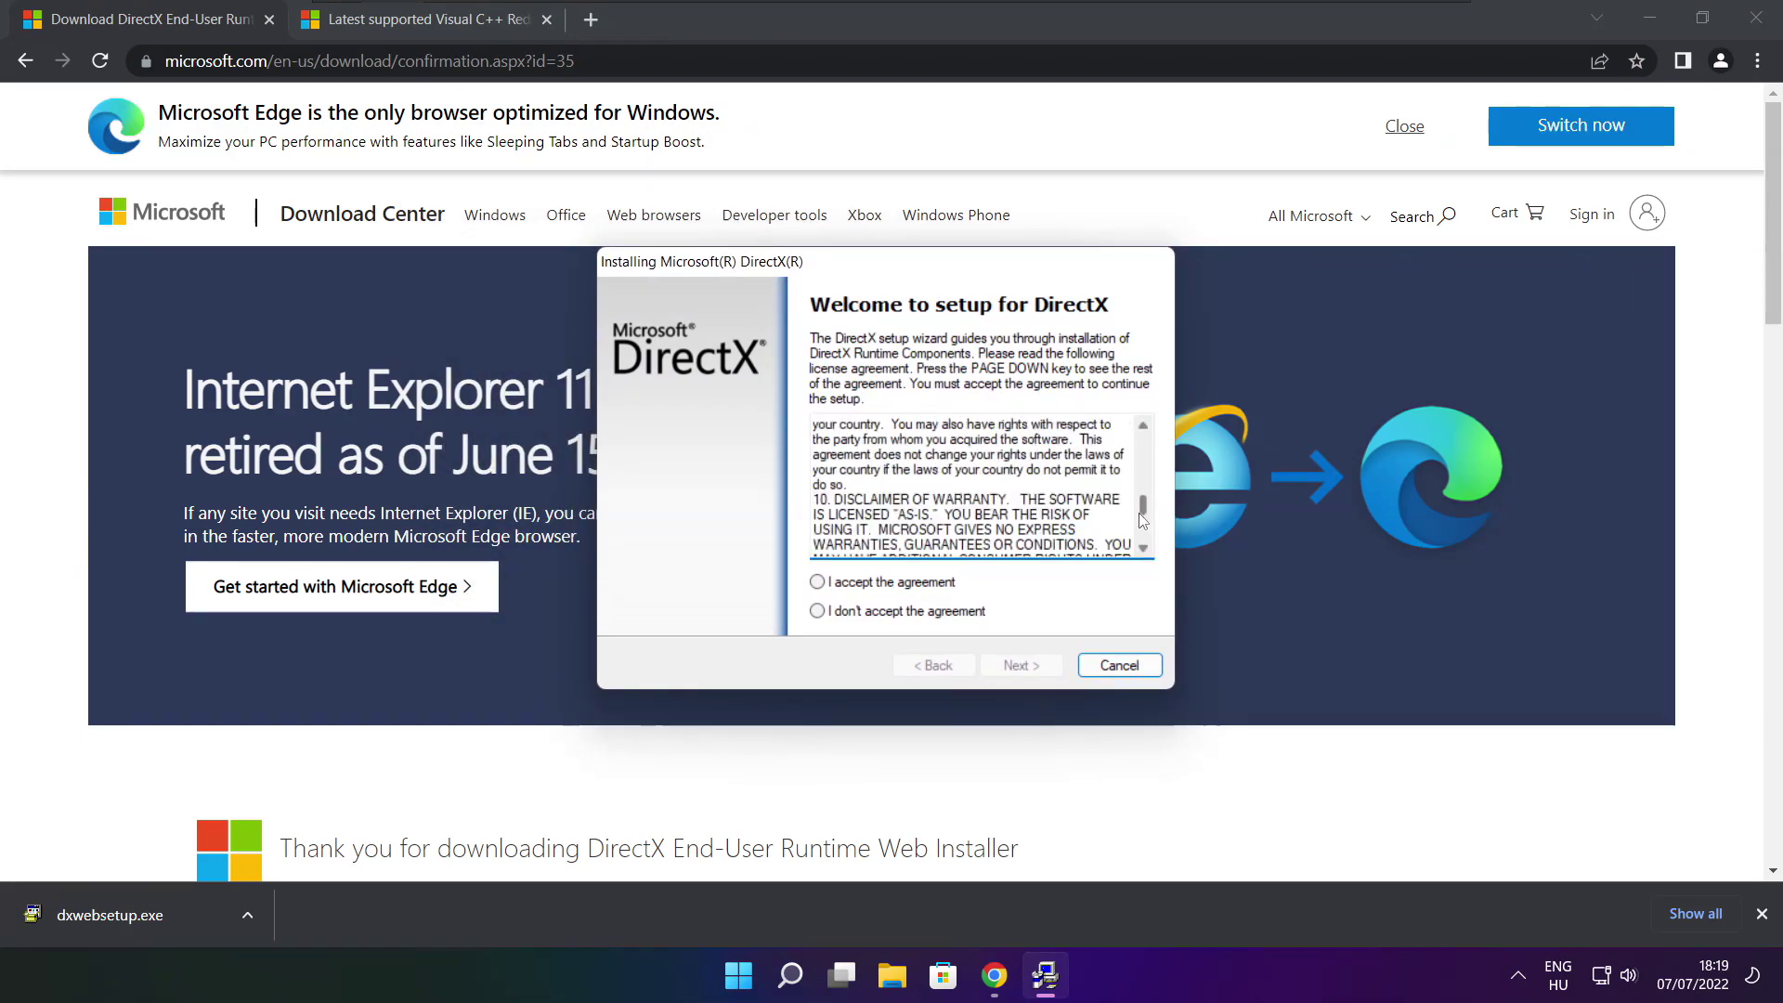
{"action": "left_click", "coordinate": [855, 582]}
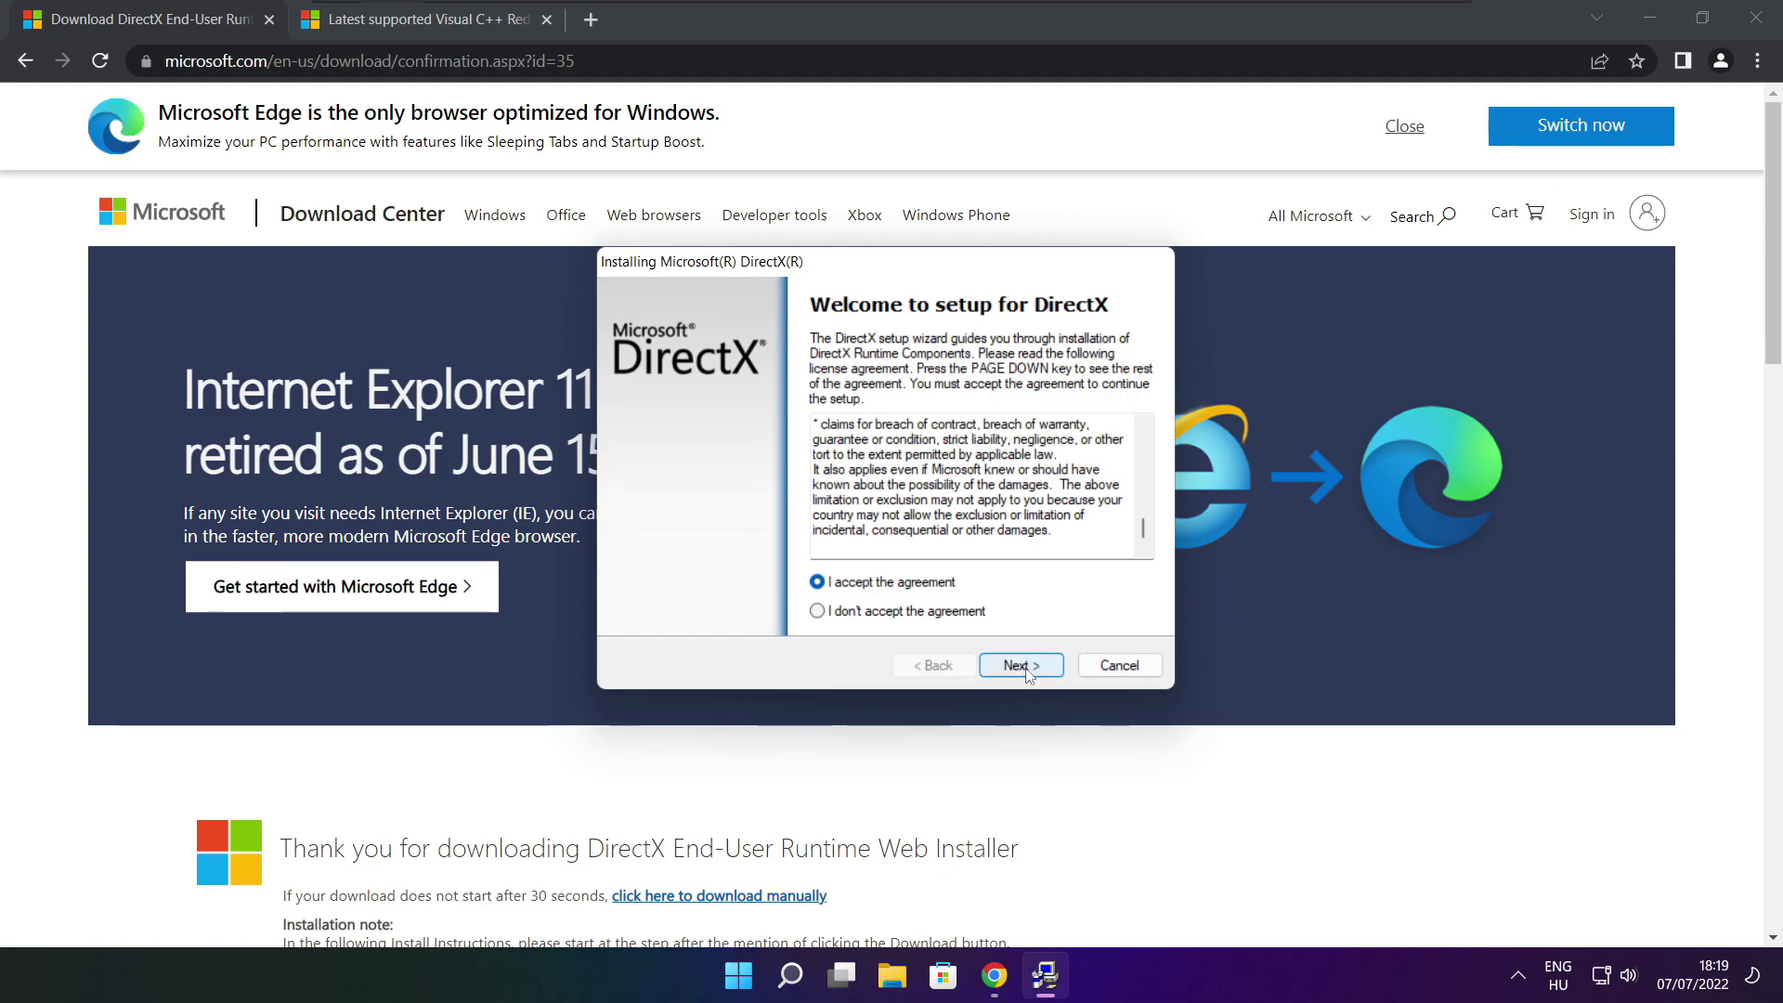
{"action": "left_click", "coordinate": [1026, 664]}
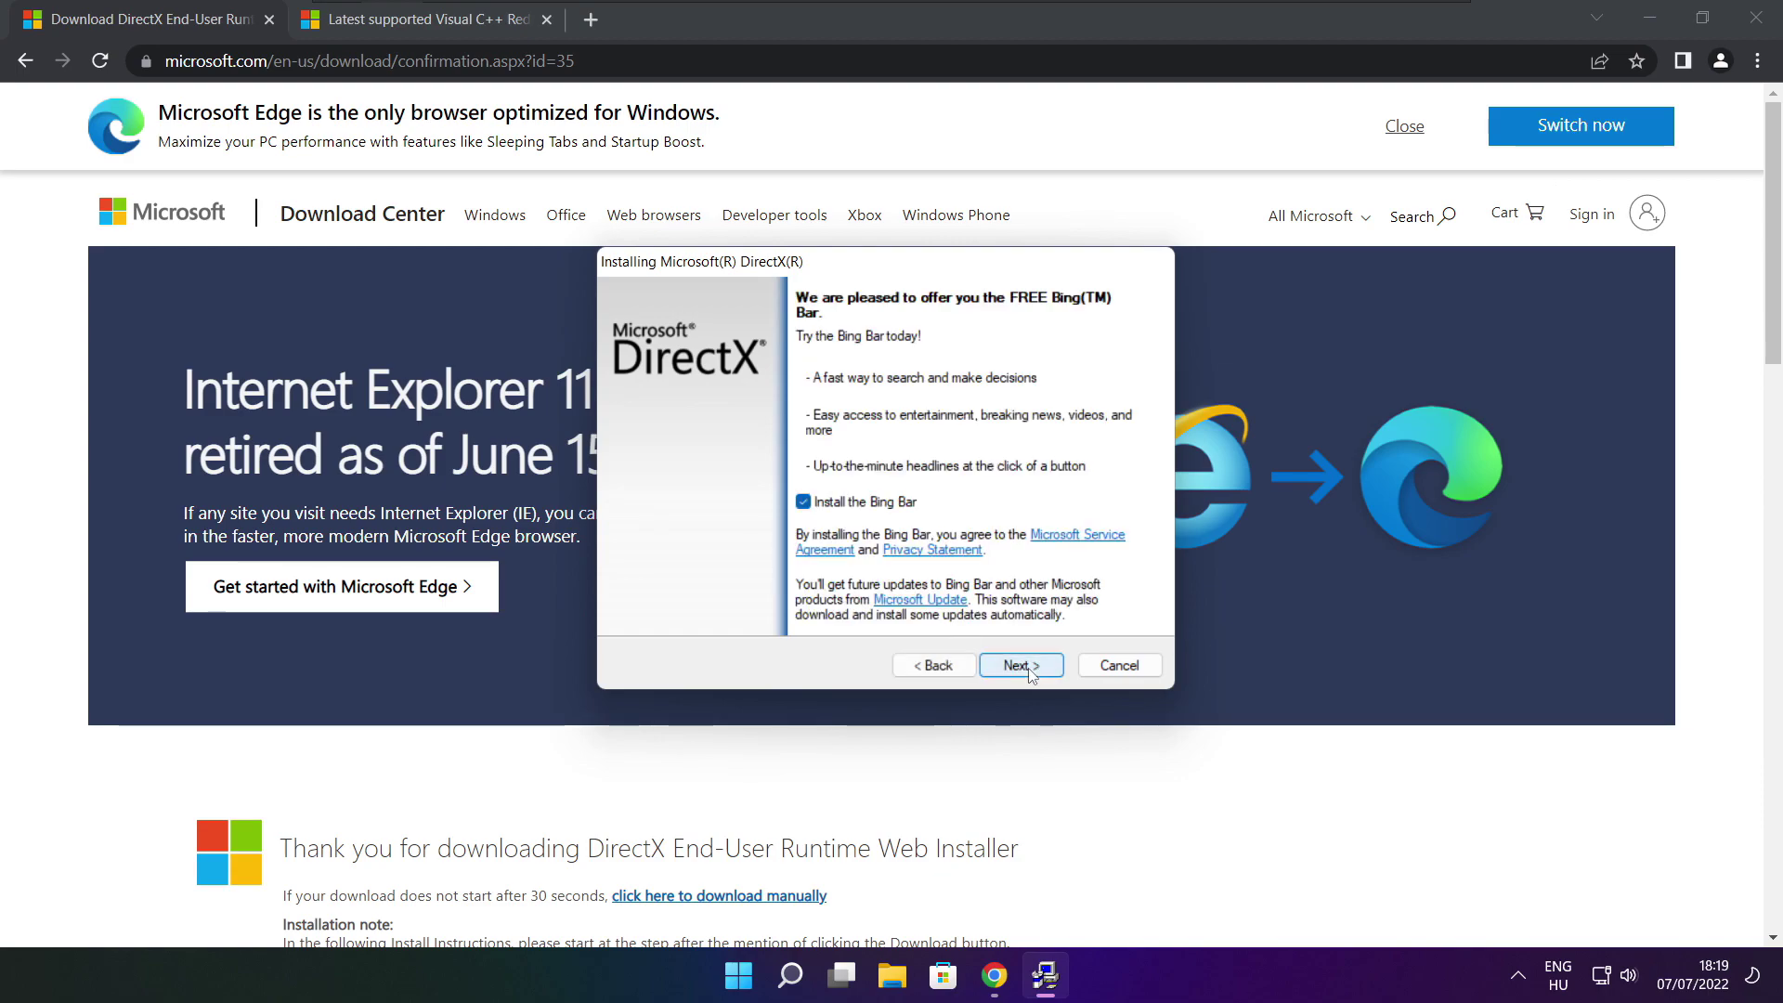
{"action": "left_click", "coordinate": [803, 502]}
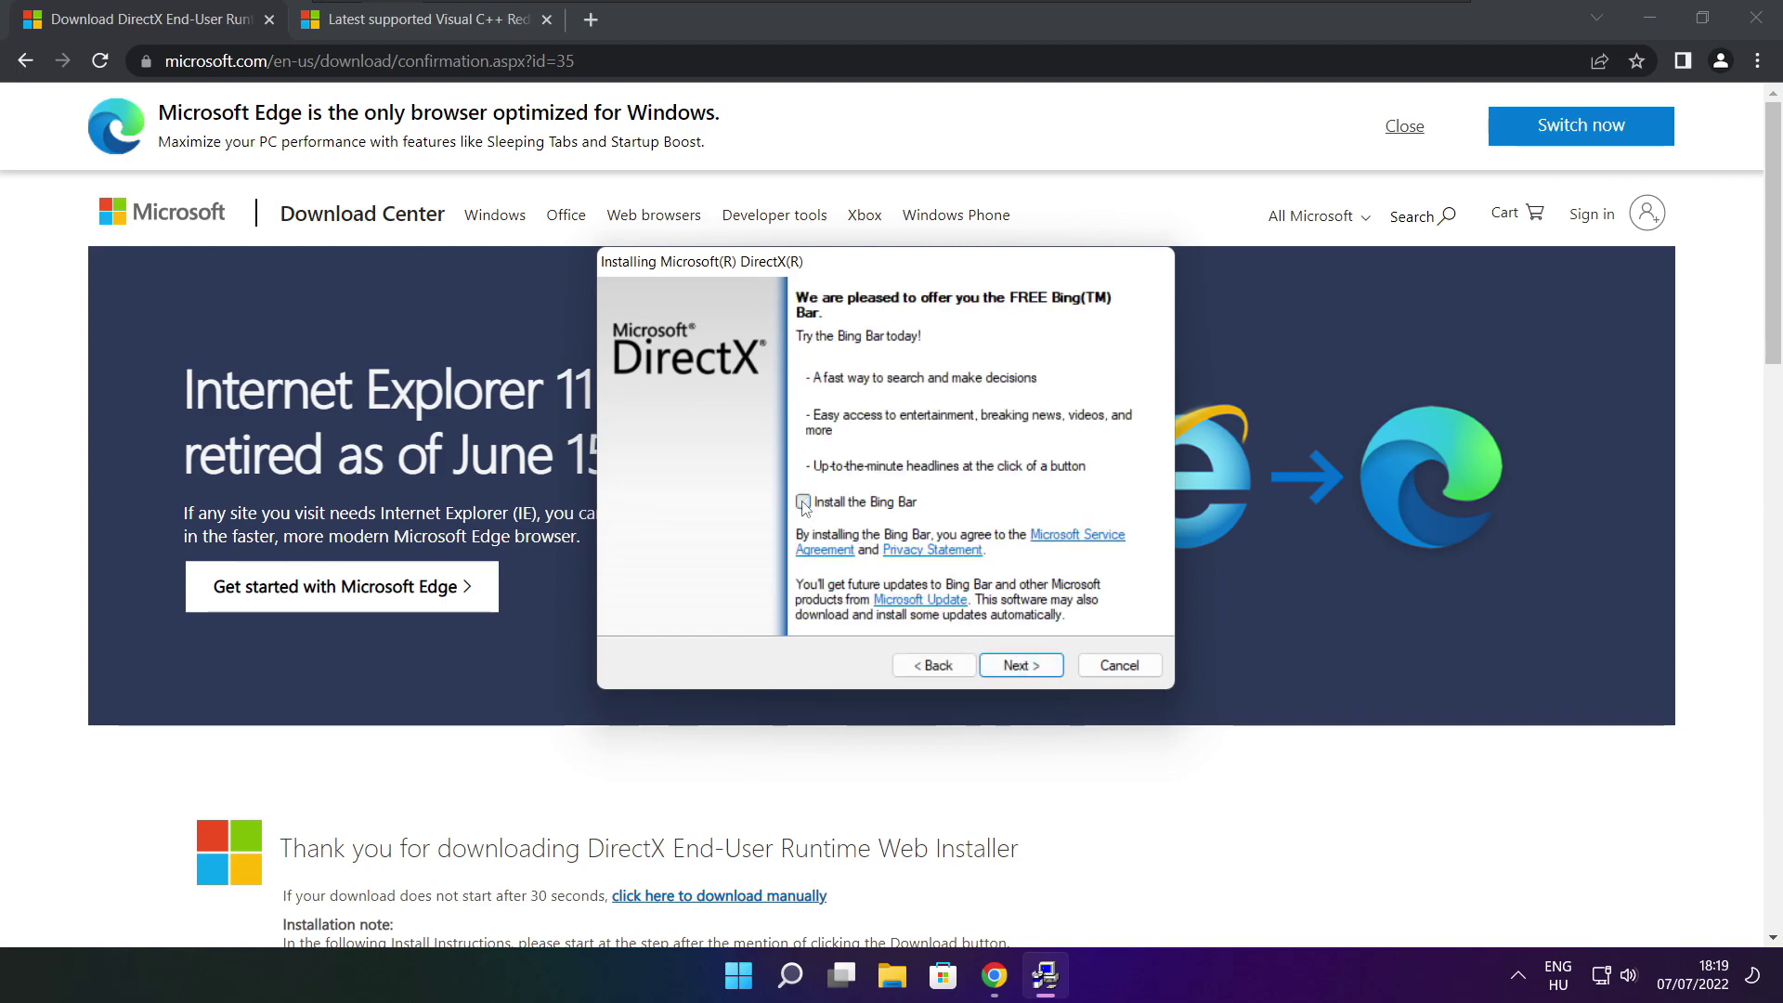
{"action": "left_click", "coordinate": [1038, 672]}
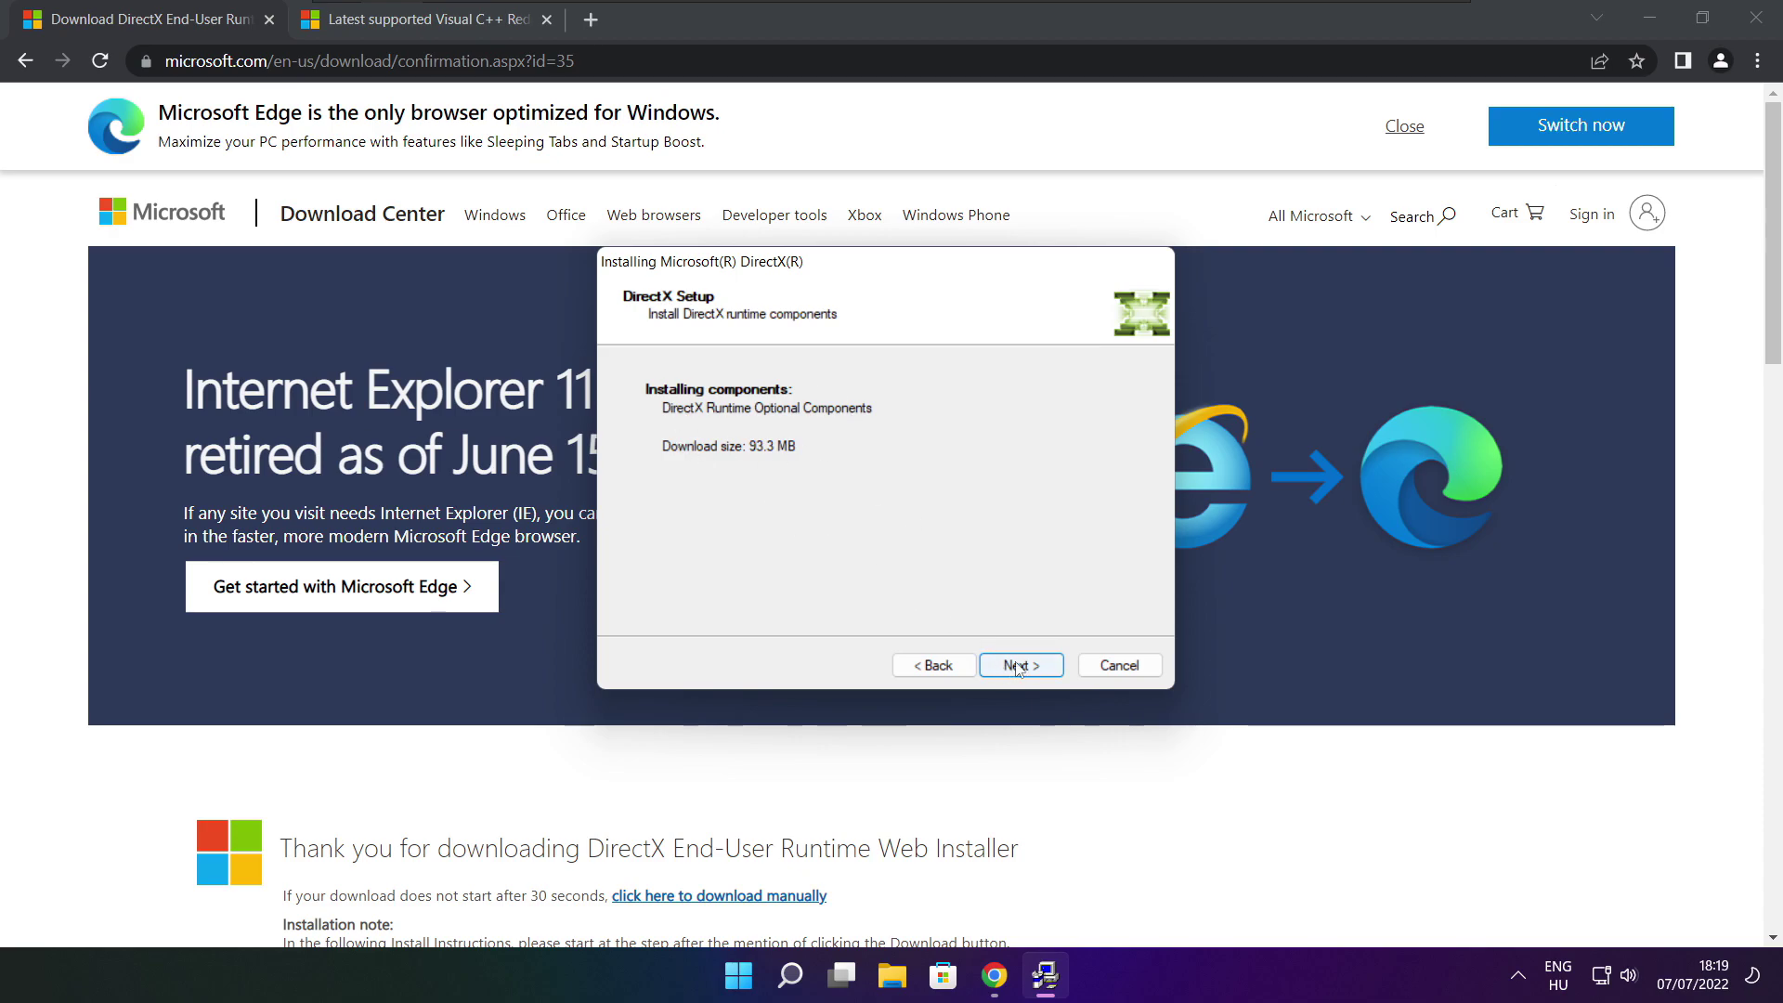
{"action": "left_click", "coordinate": [1022, 668]}
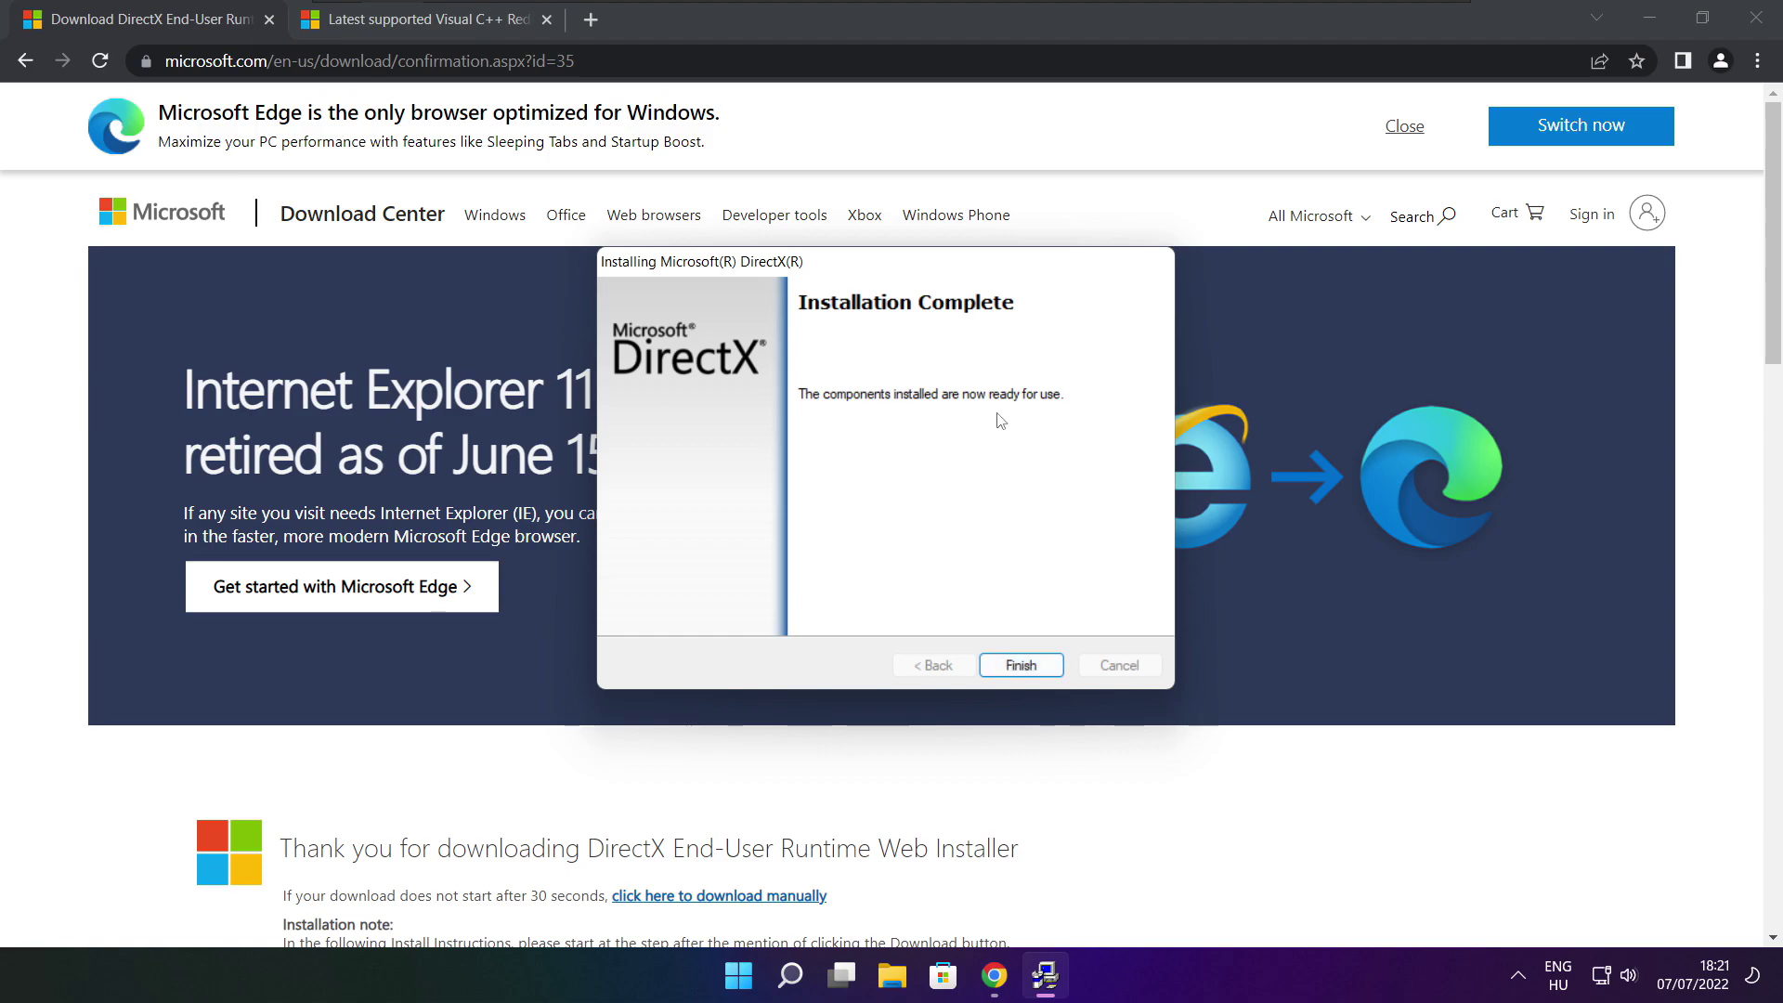
Finish DirectX setup, close its page, and bring the Visual C++ redistributable download table into view
{"action": "left_click", "coordinate": [1022, 665]}
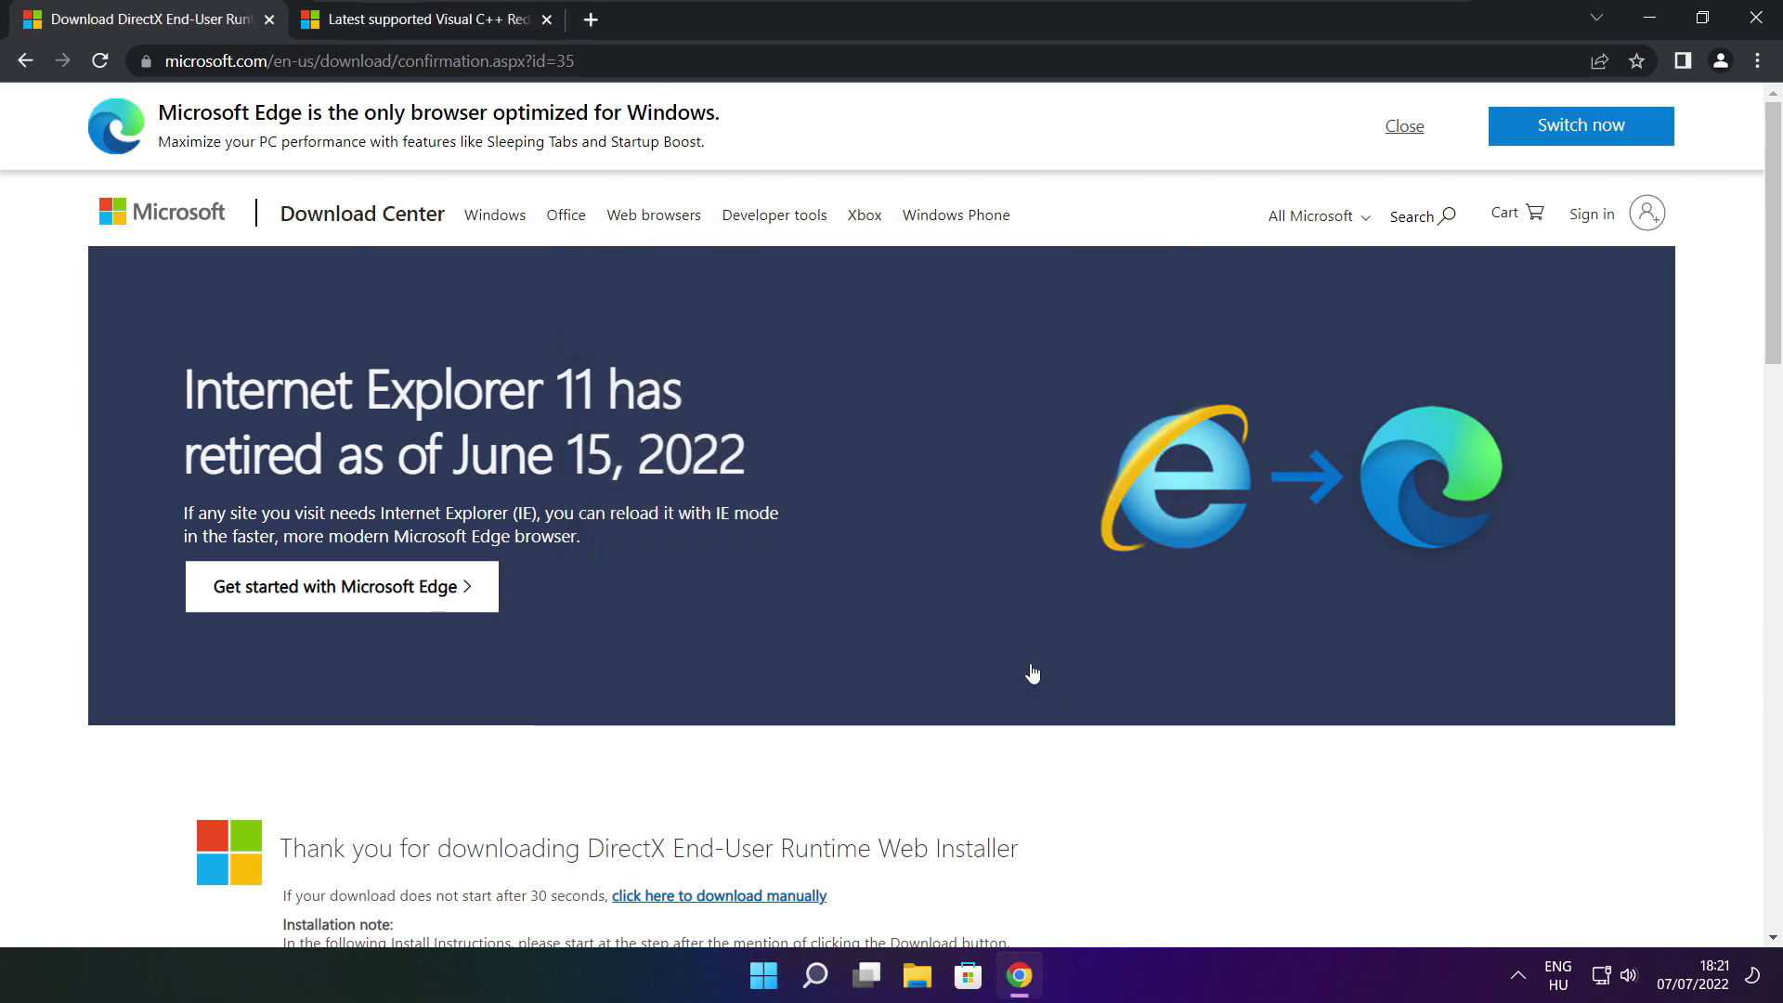
{"action": "left_click", "coordinate": [269, 23]}
{"action": "mouse_move", "coordinate": [767, 61]}
{"action": "left_mouse_down"}
{"action": "mouse_move", "coordinate": [164, 60]}
{"action": "mouse_move", "coordinate": [769, 61]}
{"action": "left_mouse_up"}
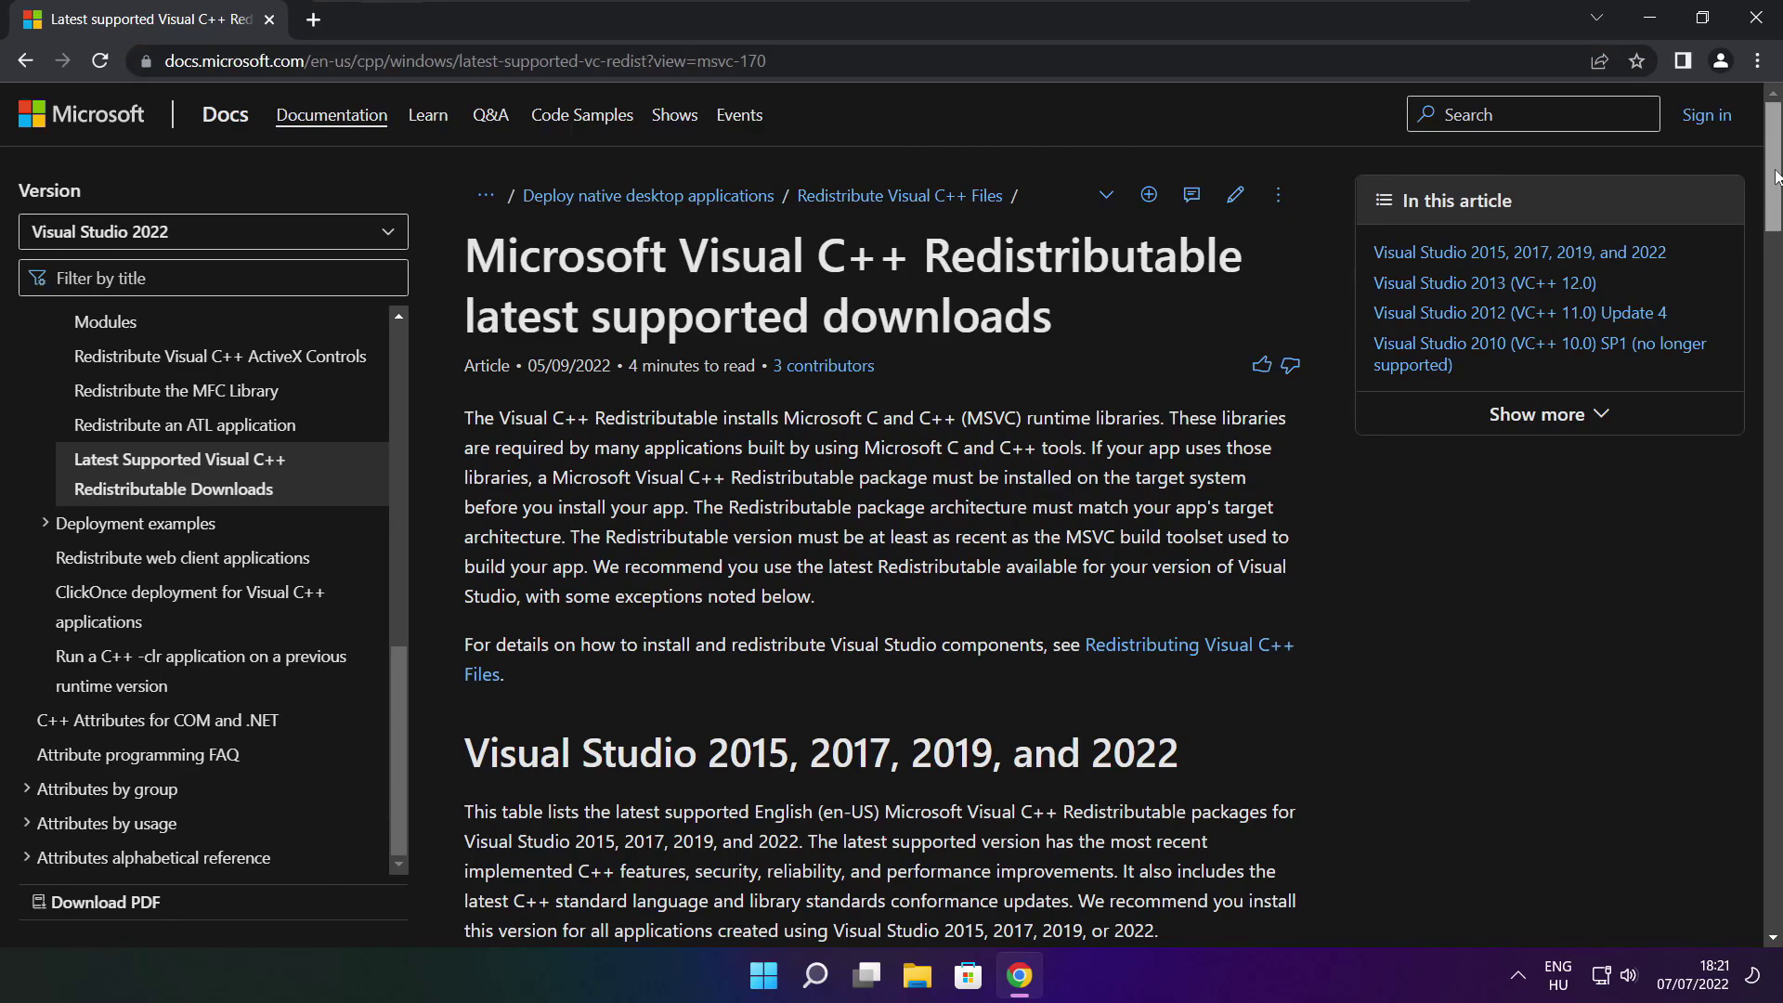
{"action": "scroll", "coordinate": [1762, 260], "scroll_direction": "down", "scroll_amount": 5}
{"action": "scroll", "coordinate": [1142, 369], "scroll_direction": "up", "scroll_amount": 1}
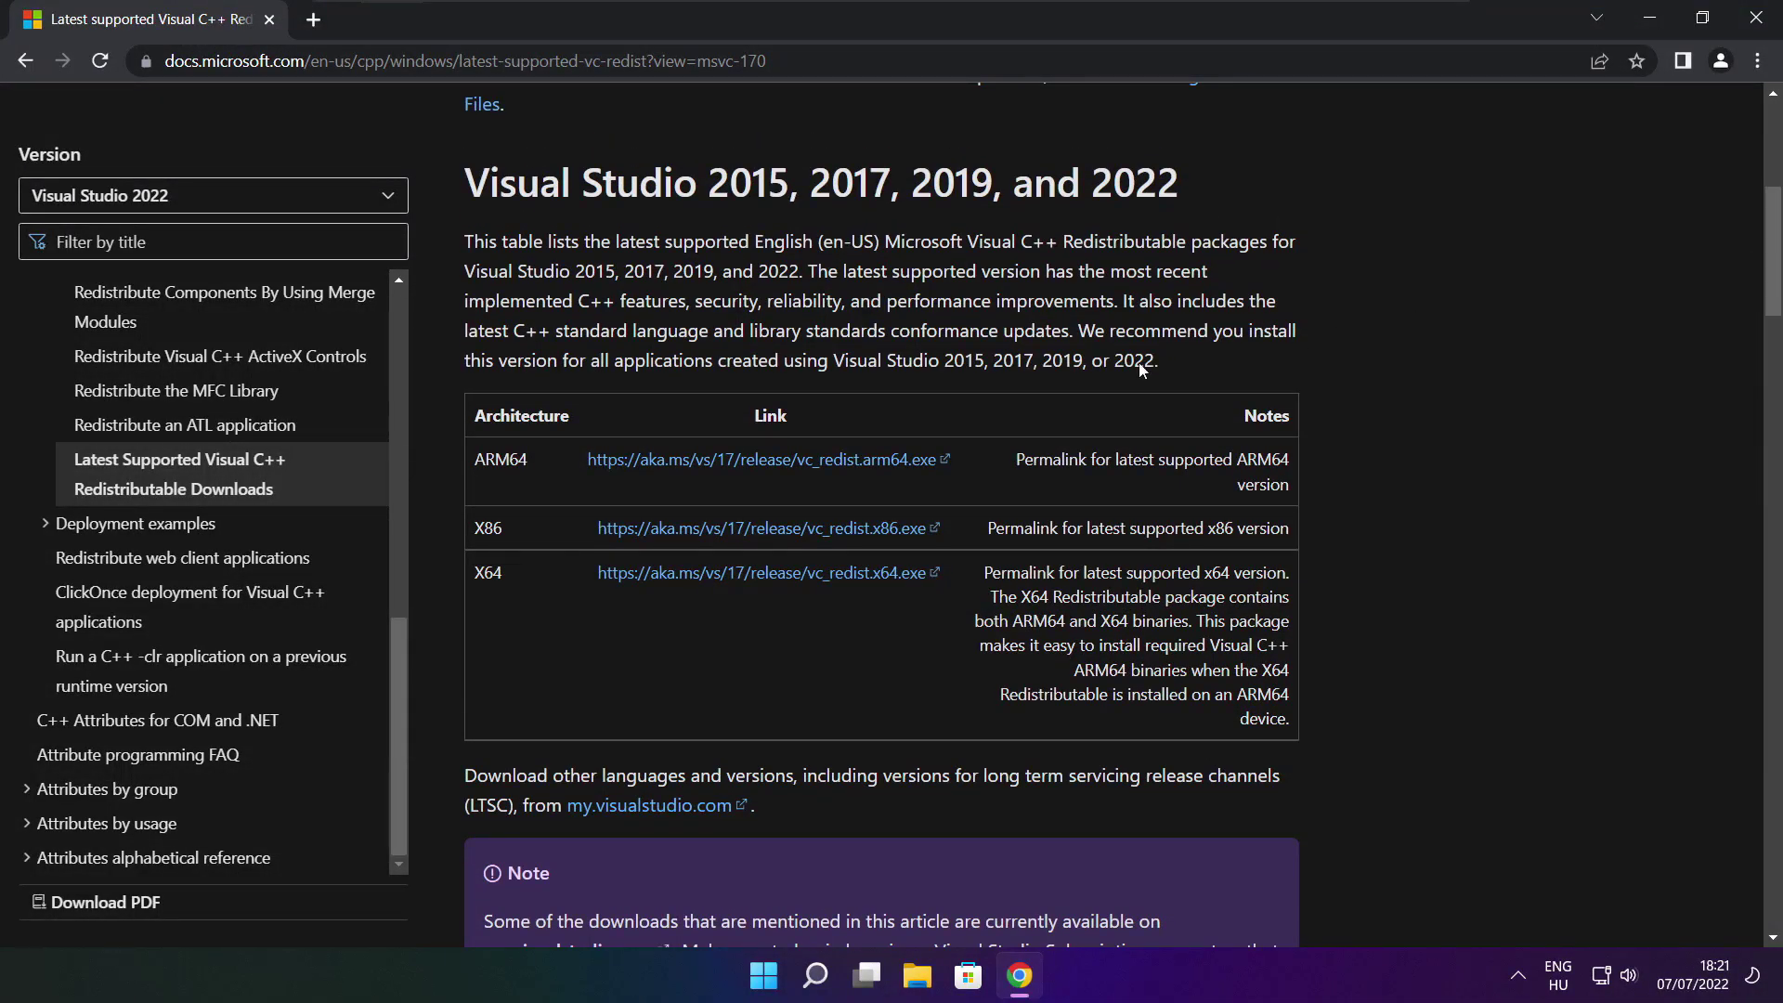
{"action": "left_click_drag", "start_coordinate": [475, 459], "coordinate": [1198, 626]}
{"action": "left_click", "coordinate": [1197, 639]}
Download the ARM64, x86 and x64 VC_redist installers and launch VC_redist.arm64.exe
{"action": "left_click", "coordinate": [739, 467]}
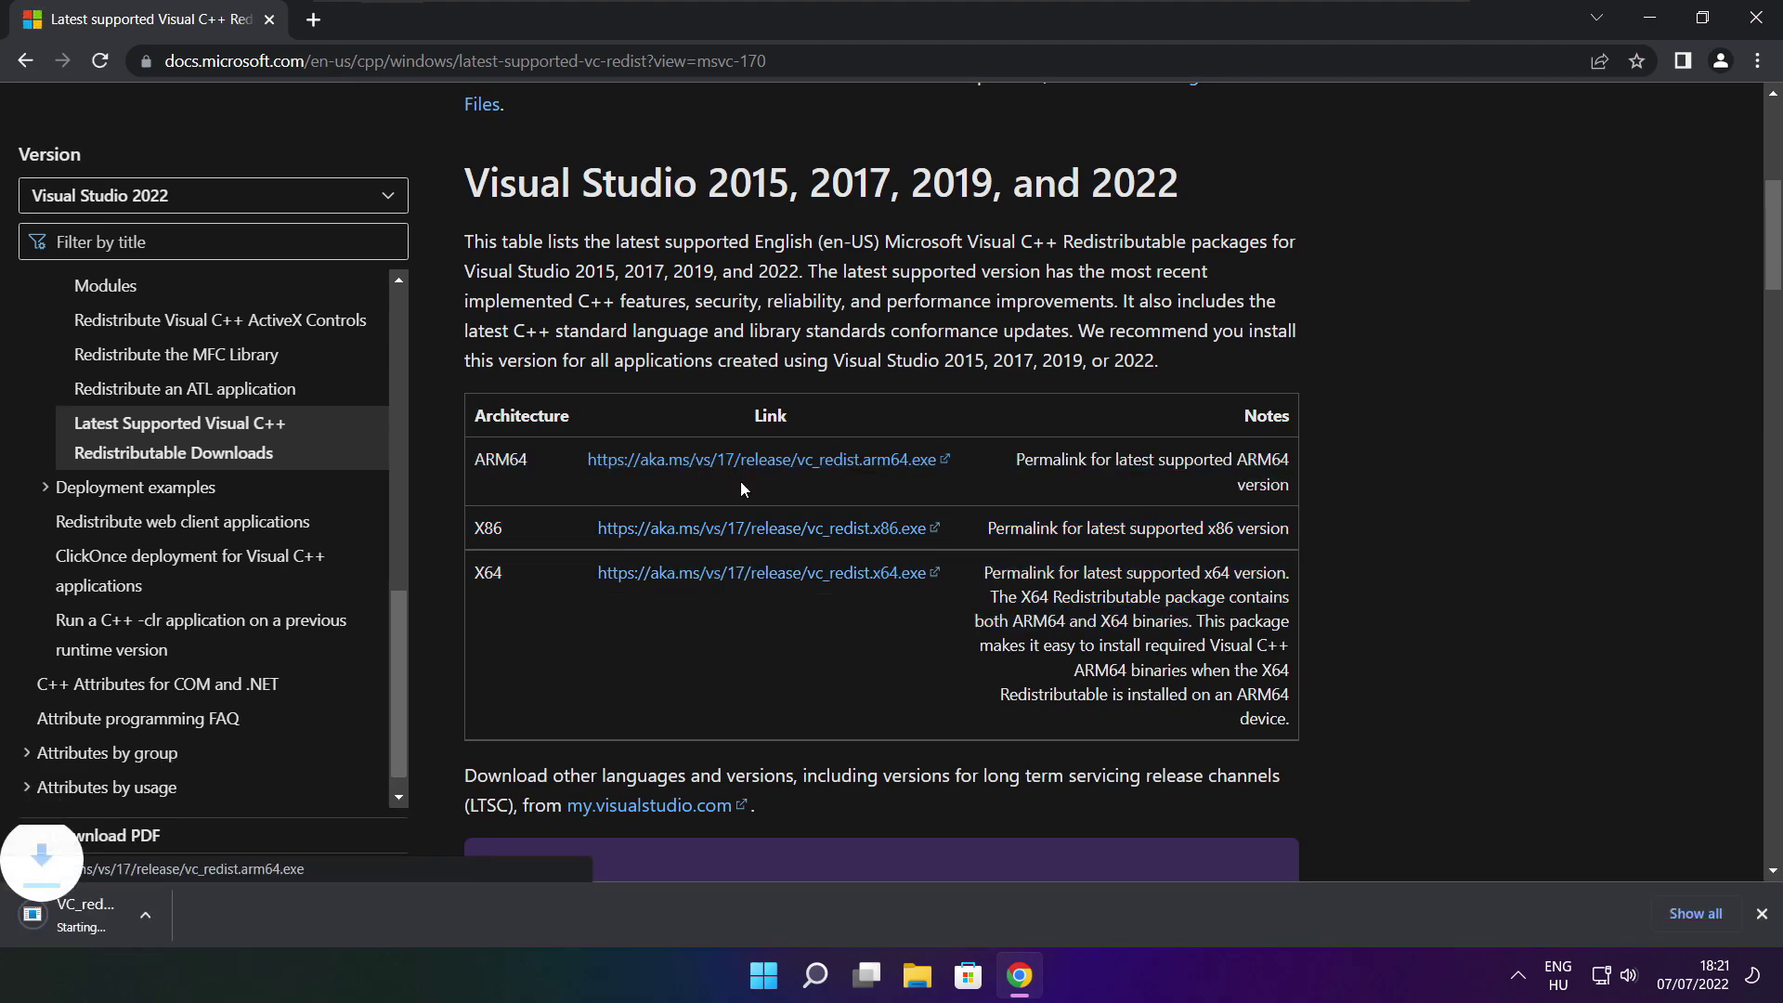
{"action": "left_click", "coordinate": [736, 536]}
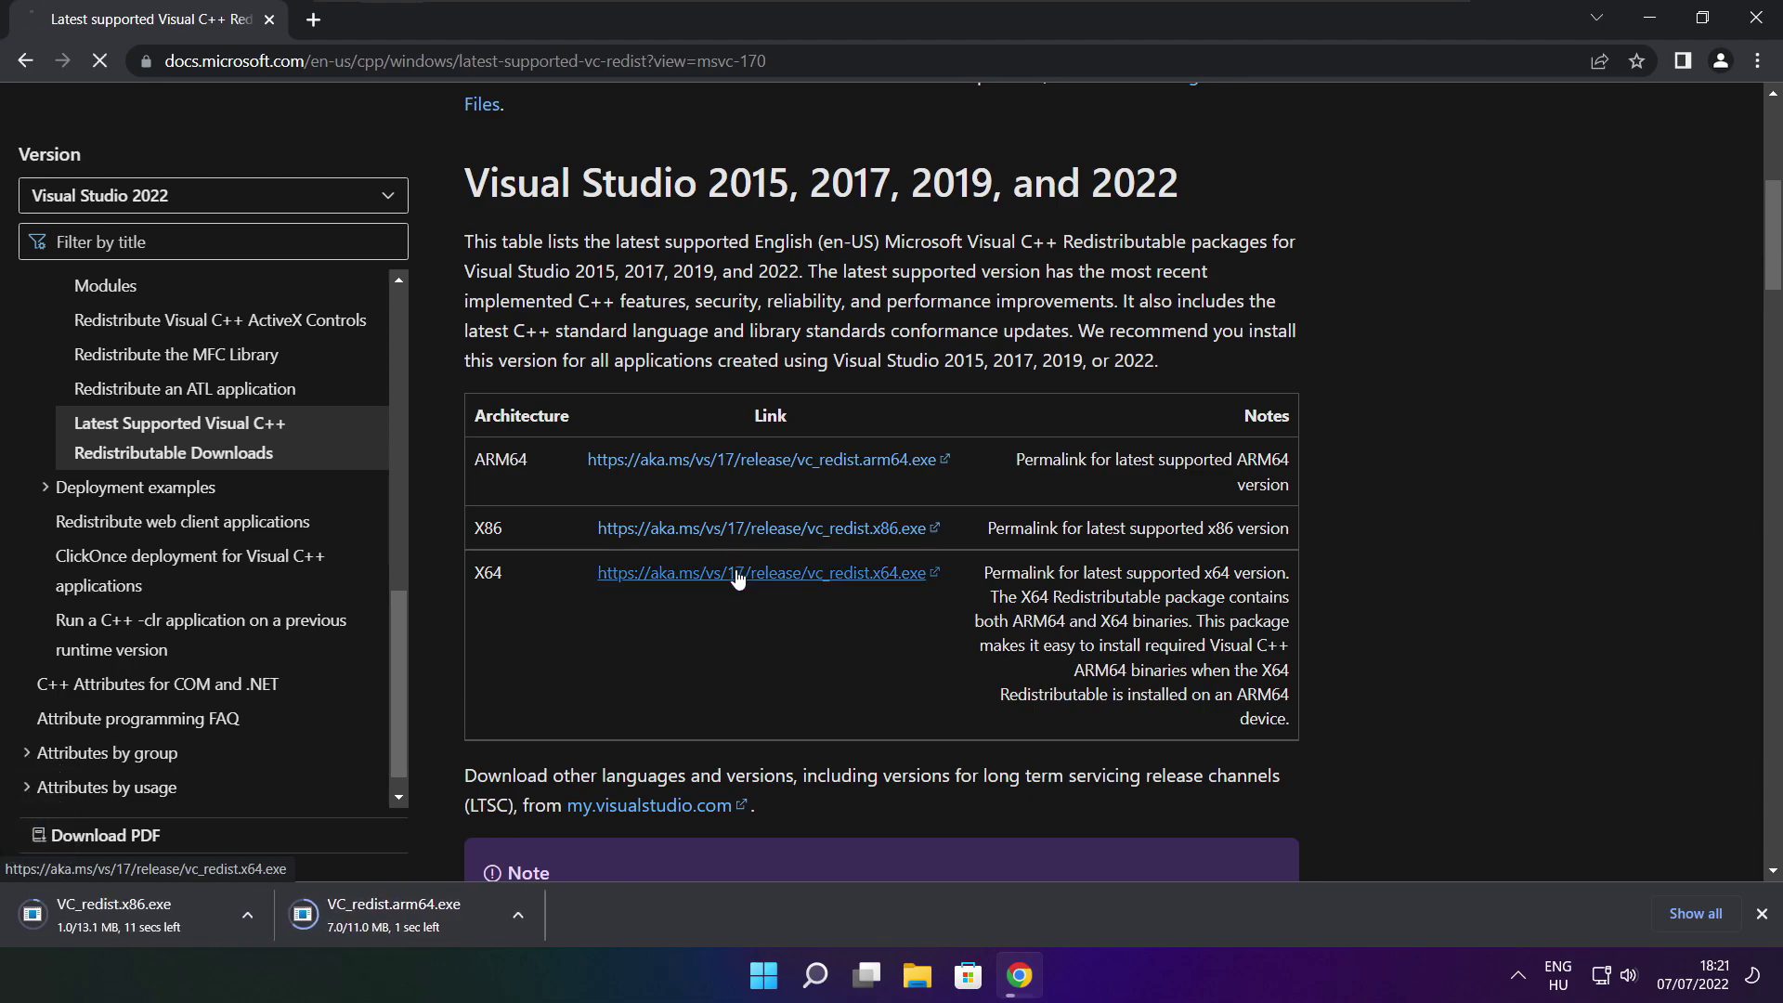
{"action": "left_click", "coordinate": [735, 576]}
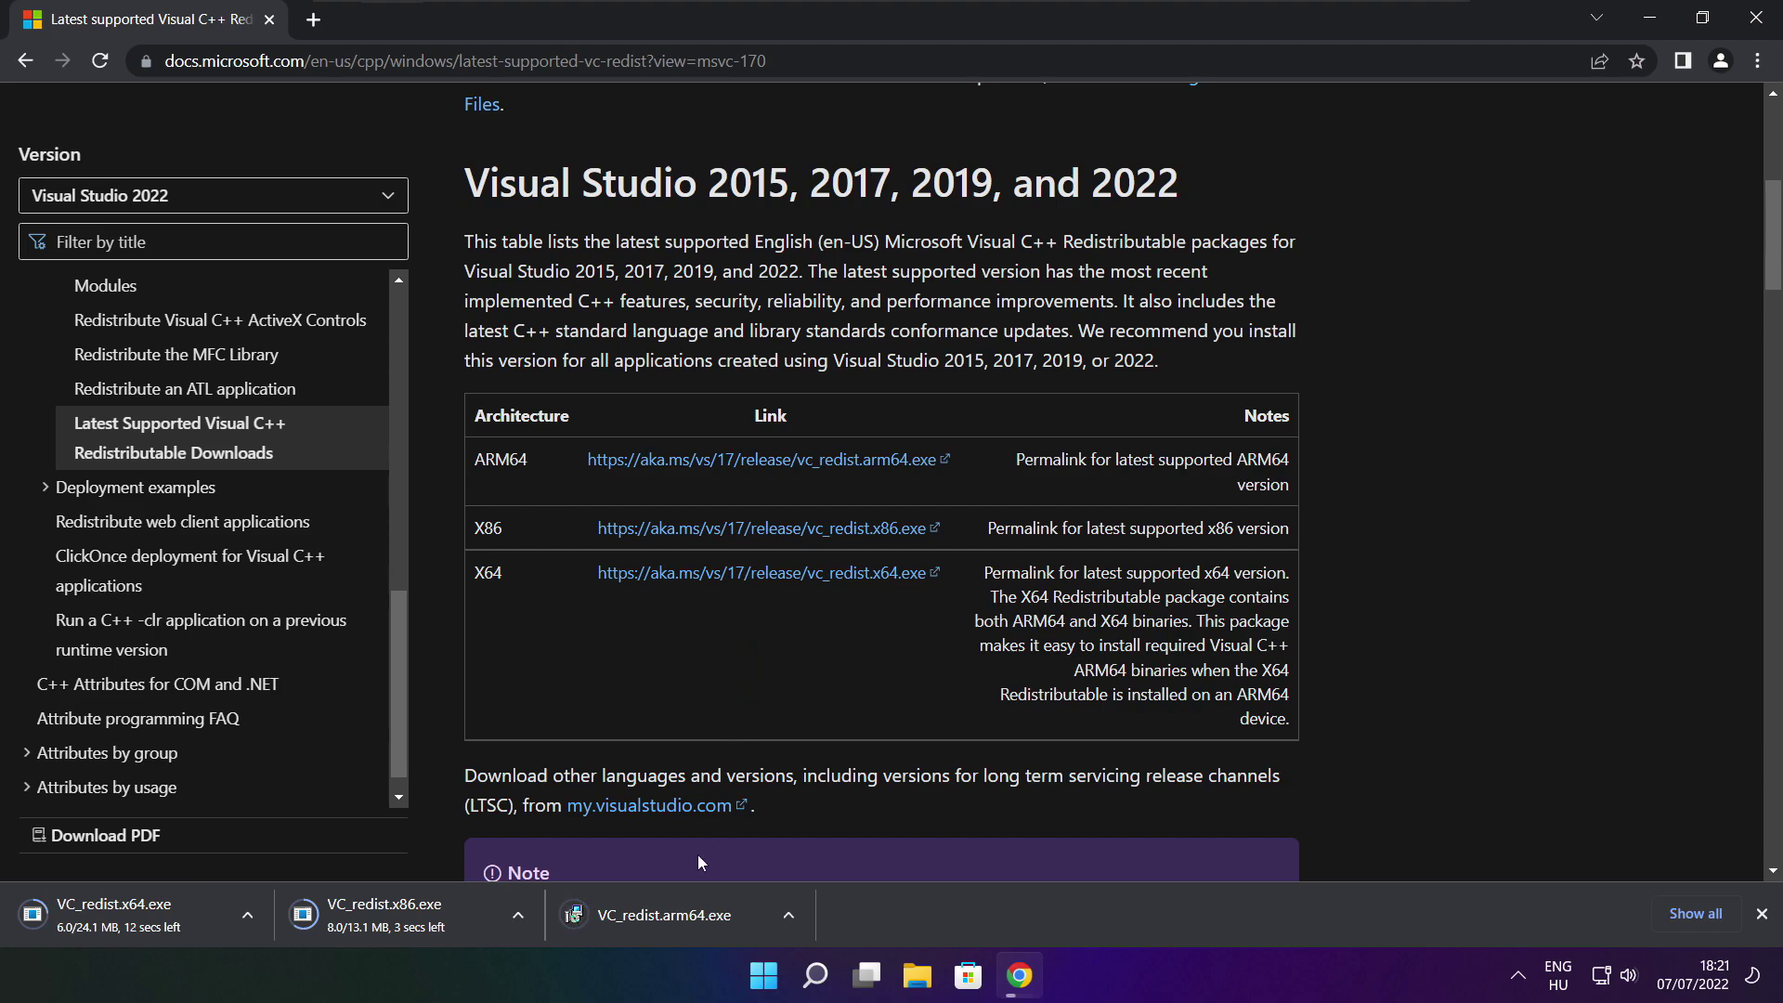
{"action": "left_click", "coordinate": [678, 917]}
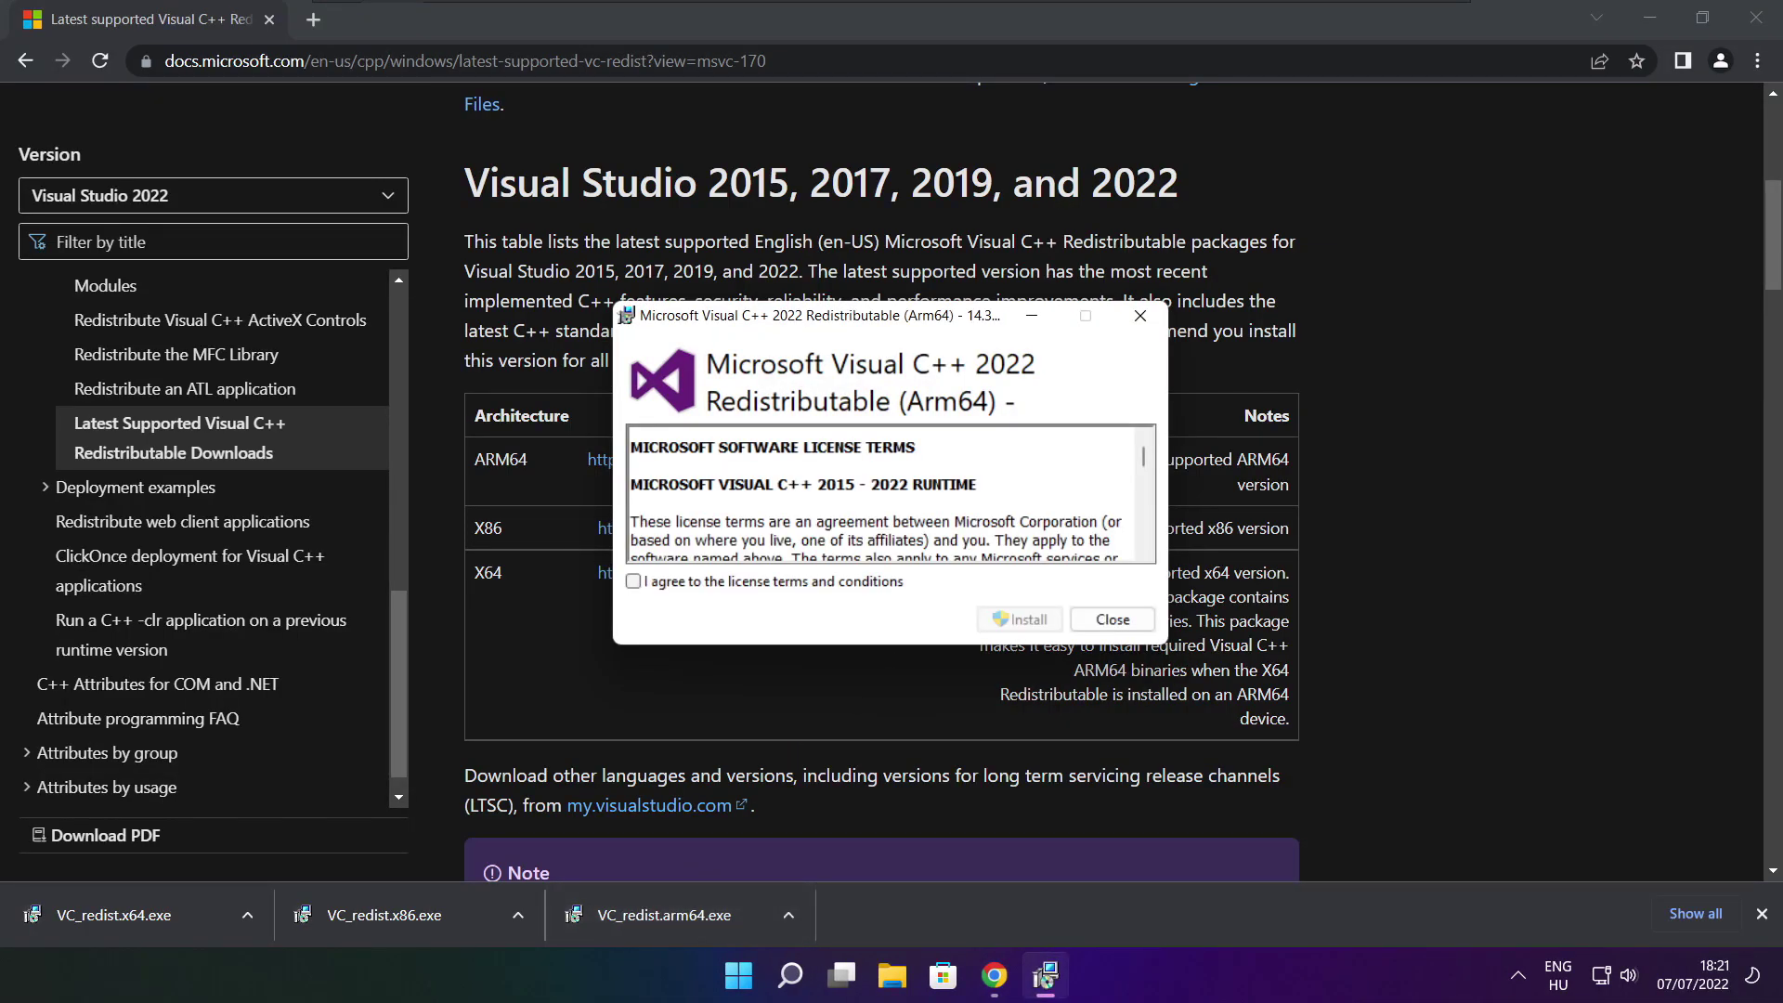
Accept the licence and attempt the ARM64 install, dismissing the failed setup
{"action": "left_click_drag", "start_coordinate": [1143, 459], "coordinate": [1143, 543]}
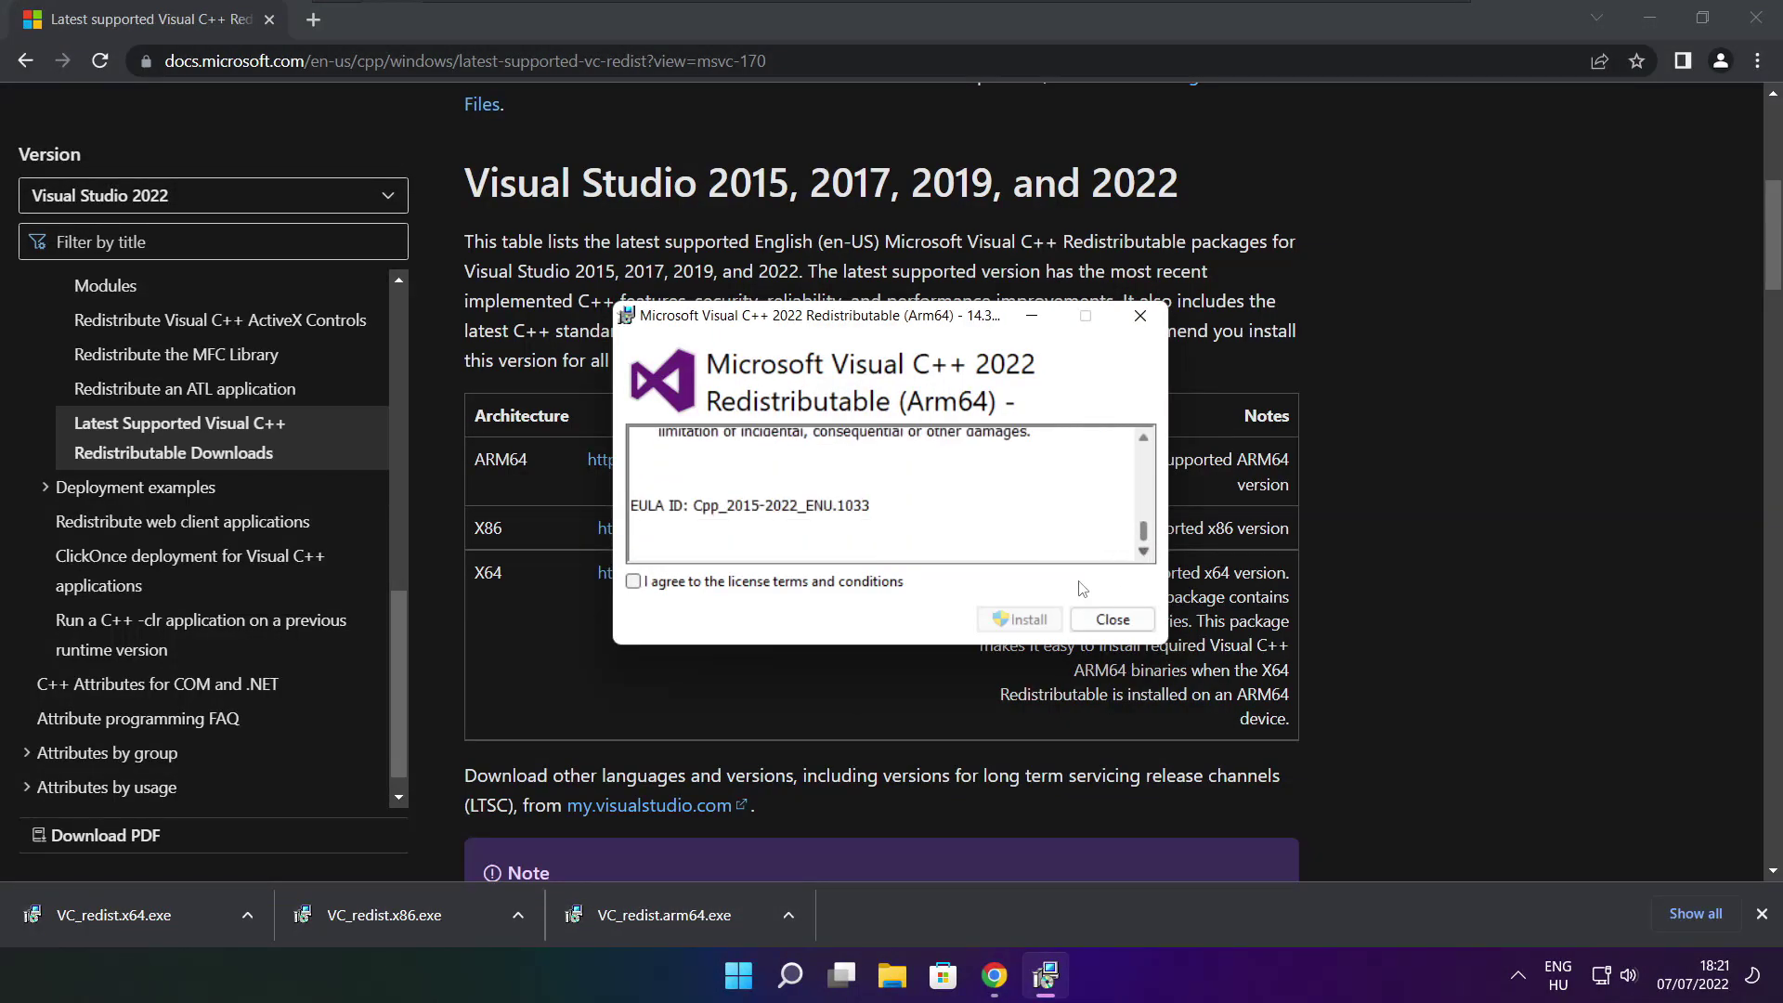
{"action": "left_click", "coordinate": [633, 582]}
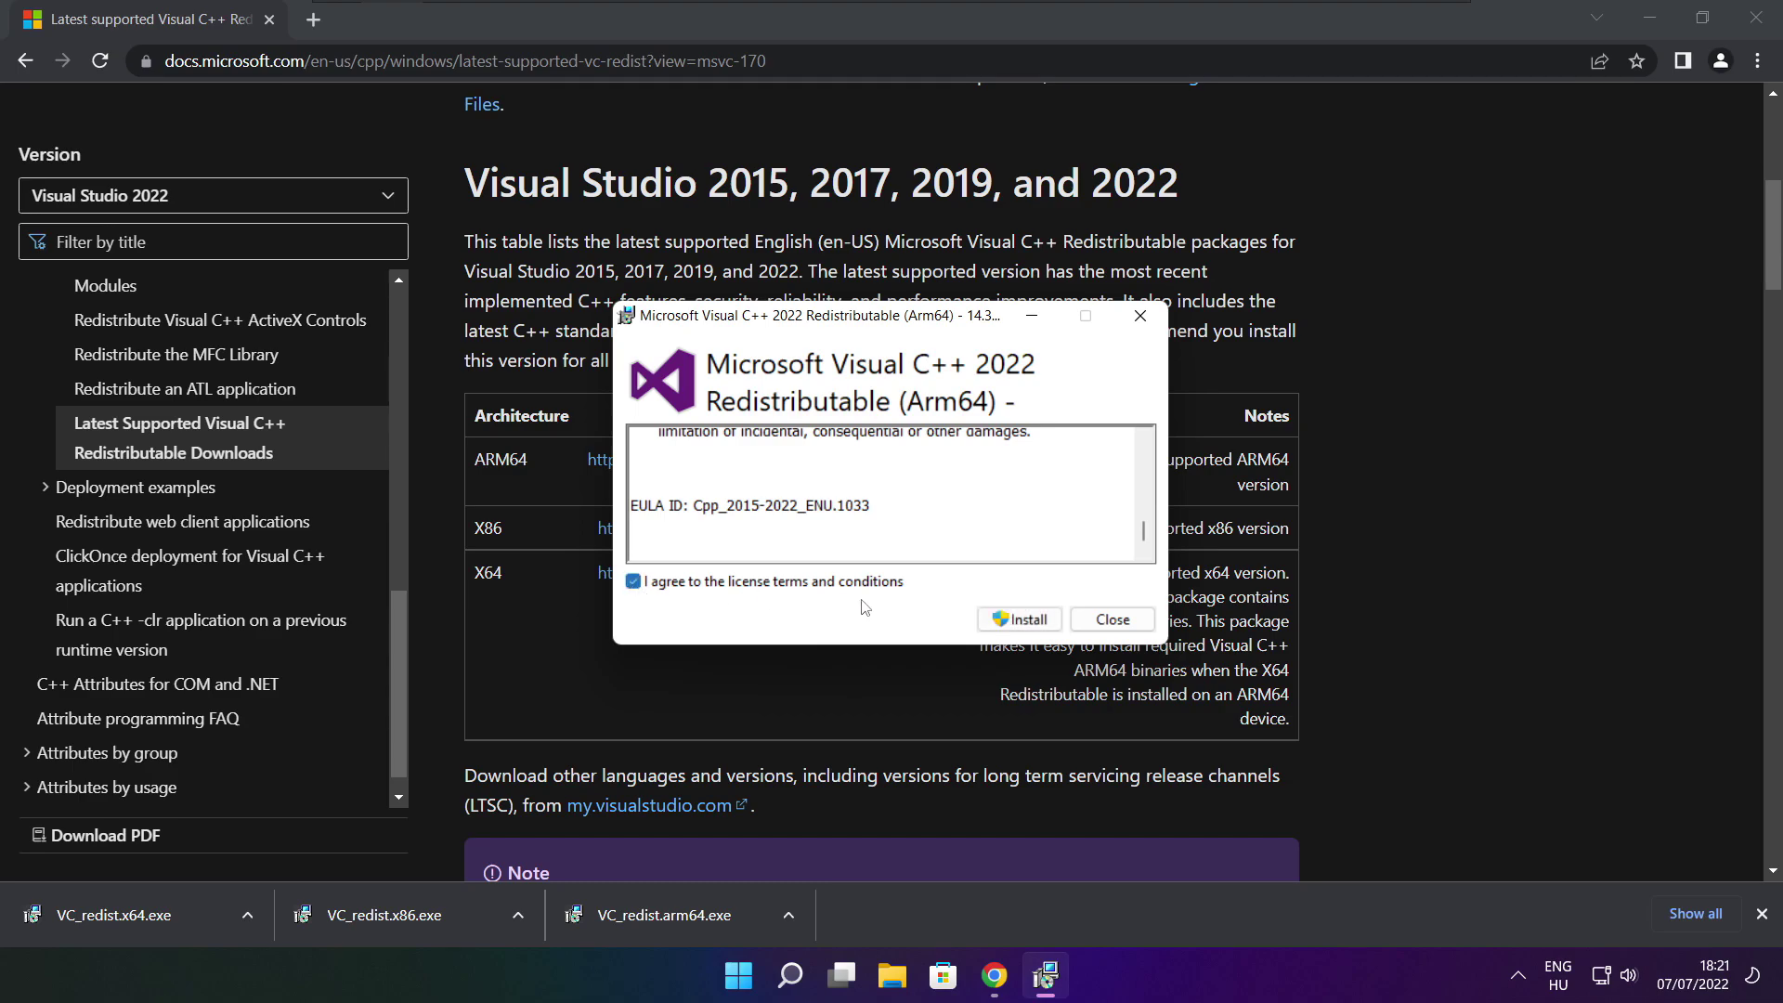
{"action": "left_click", "coordinate": [1019, 619]}
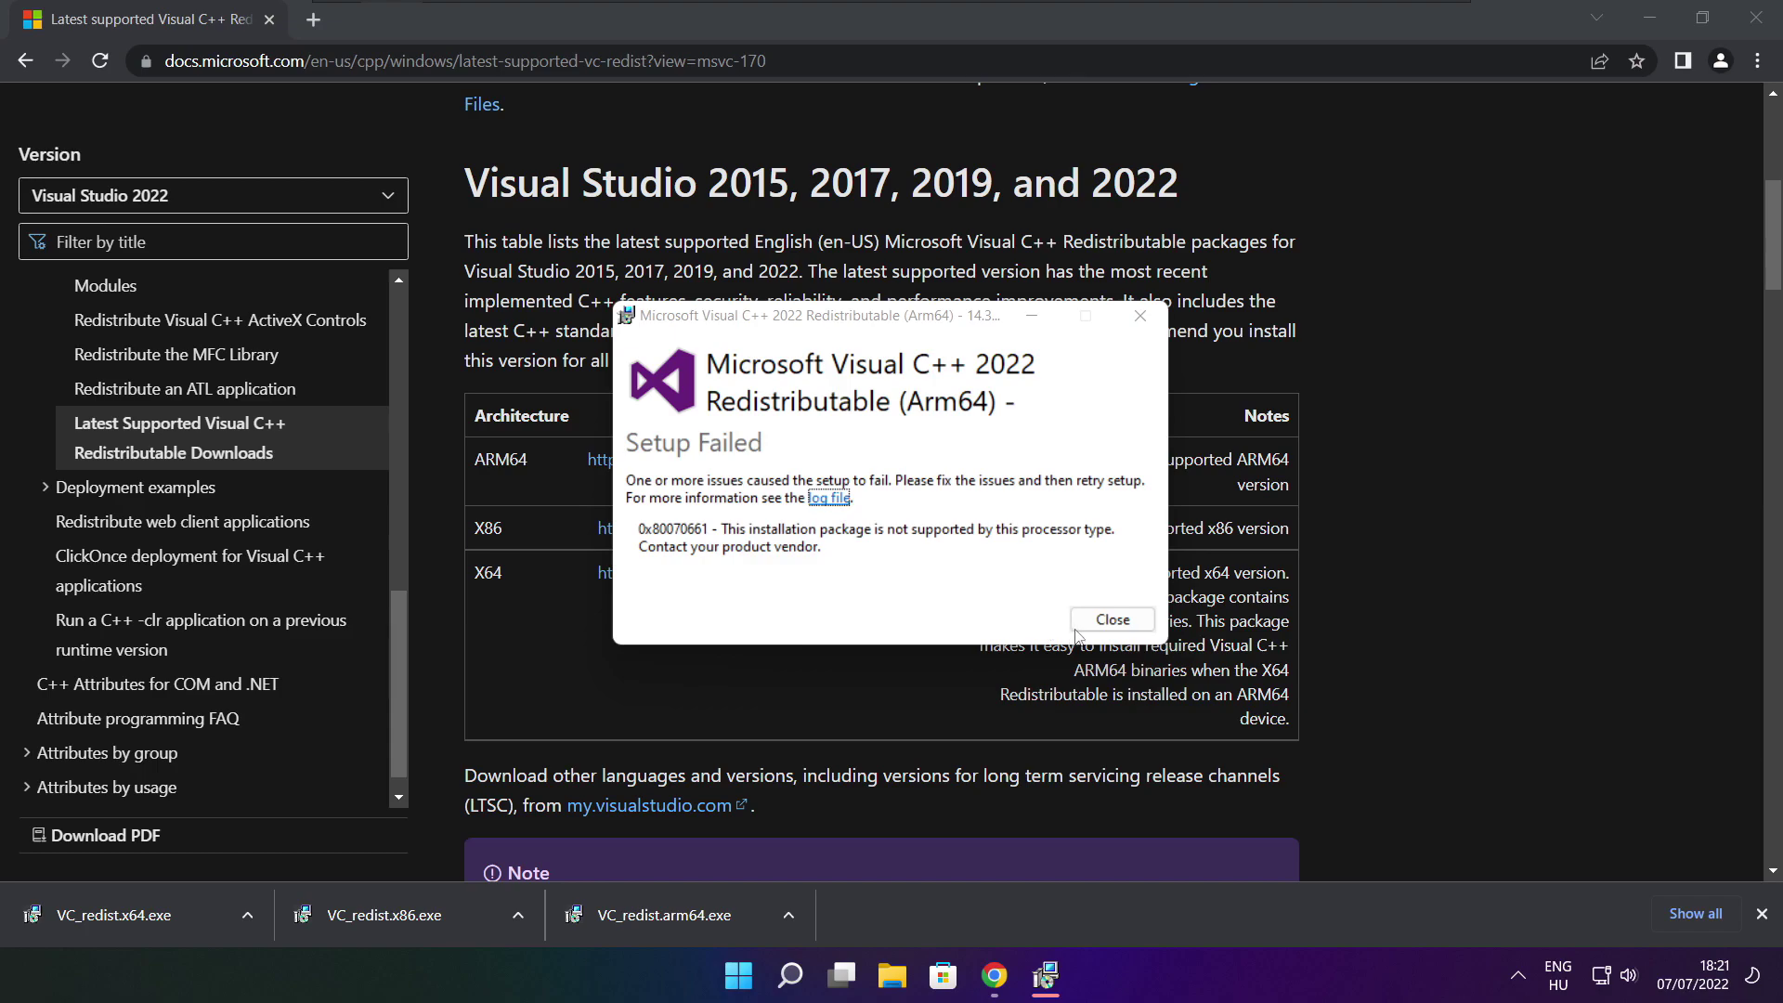
{"action": "left_click", "coordinate": [1078, 624]}
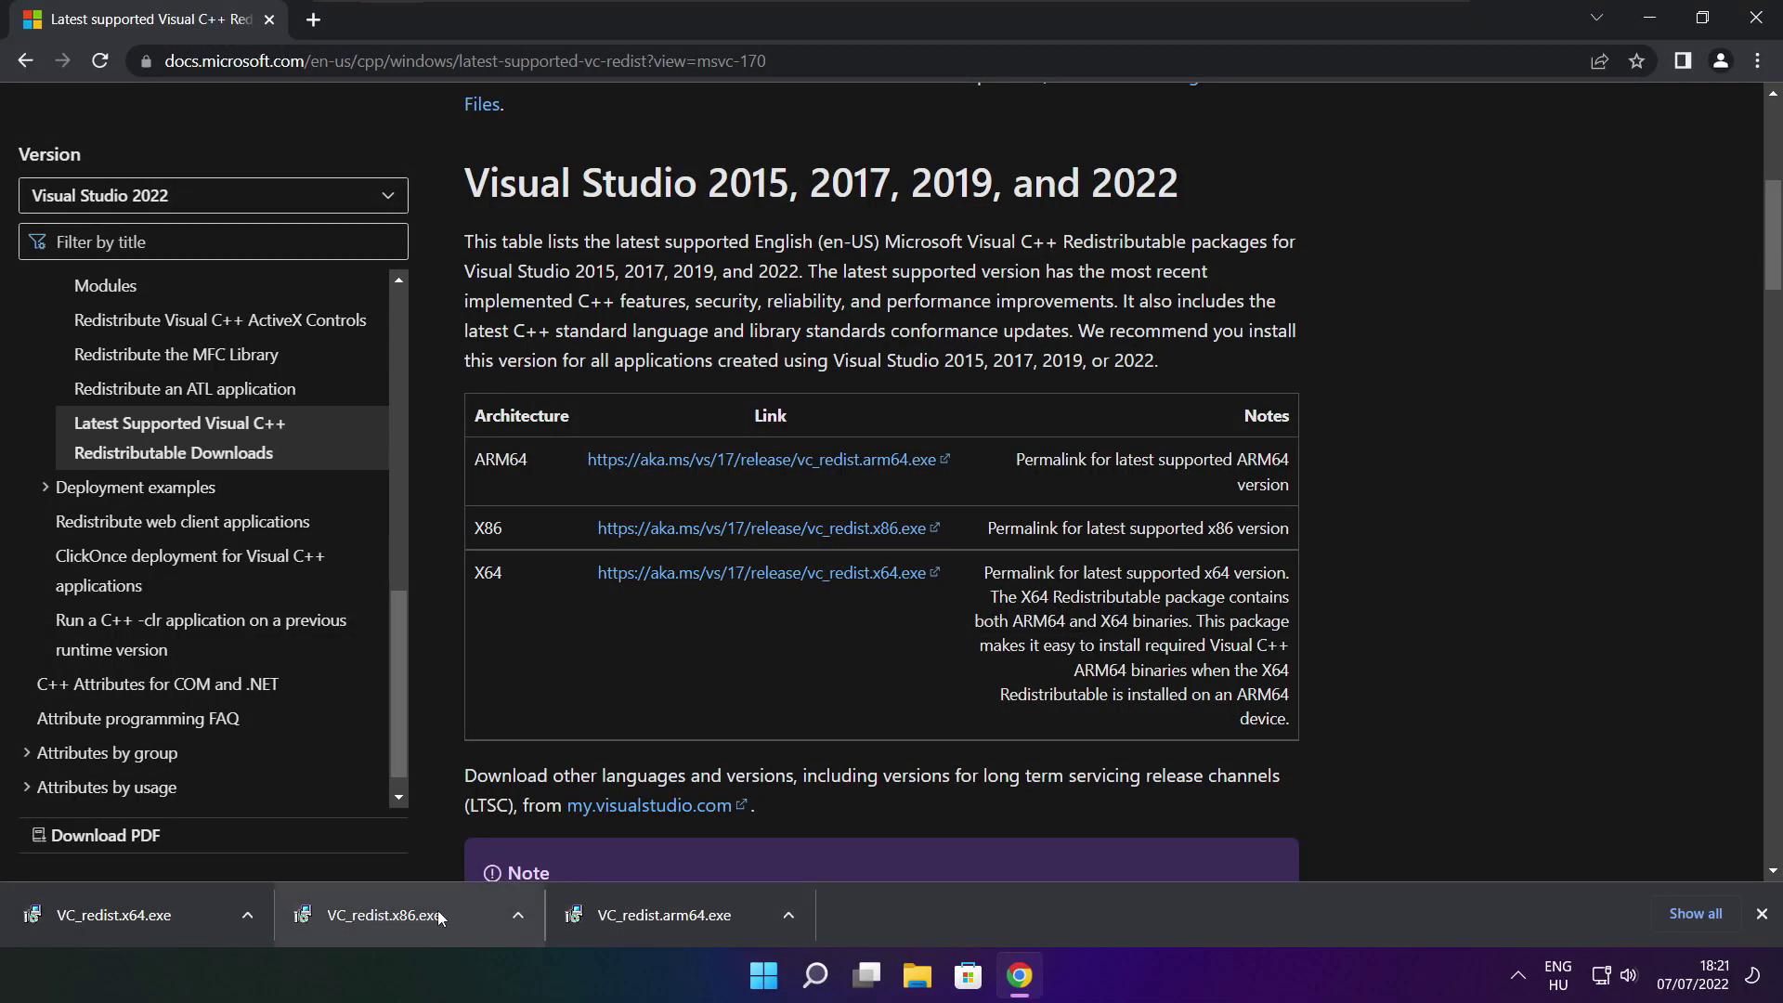
Install the x86 Visual C++ 2015-2022 Redistributable from VC_redist.x86.exe
{"action": "left_click", "coordinate": [422, 917]}
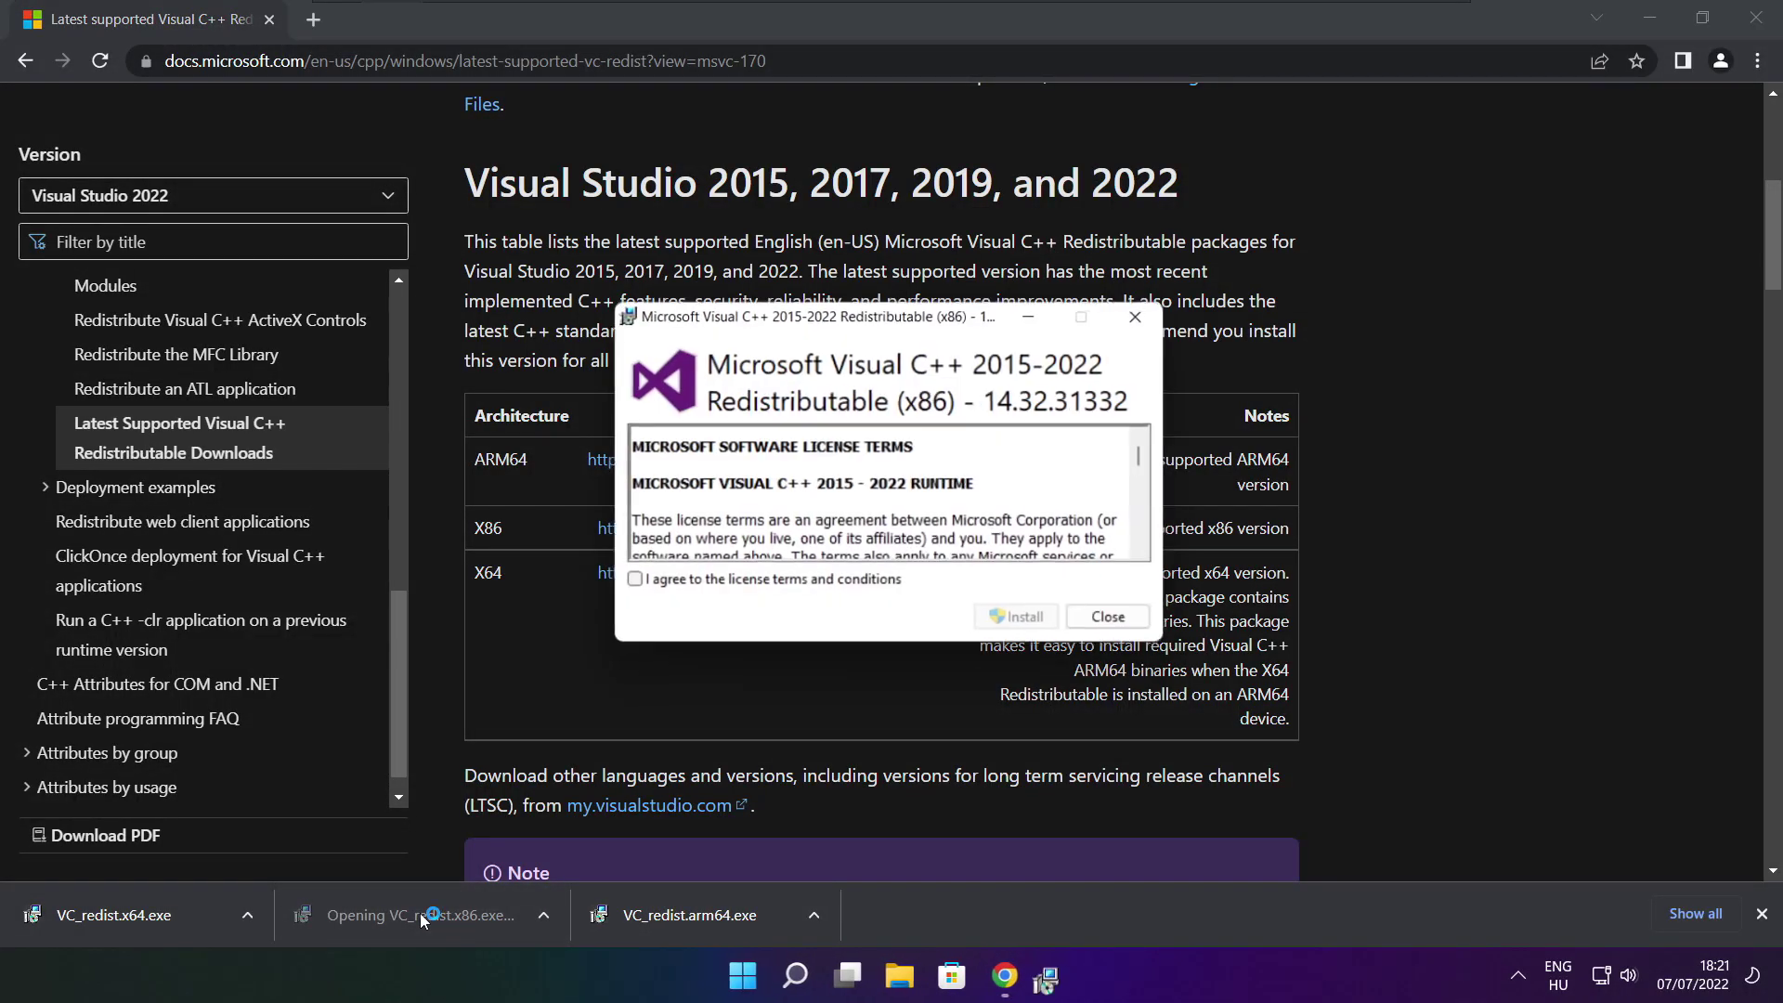
{"action": "left_click_drag", "start_coordinate": [1143, 456], "coordinate": [1142, 541]}
{"action": "left_click", "coordinate": [637, 583]}
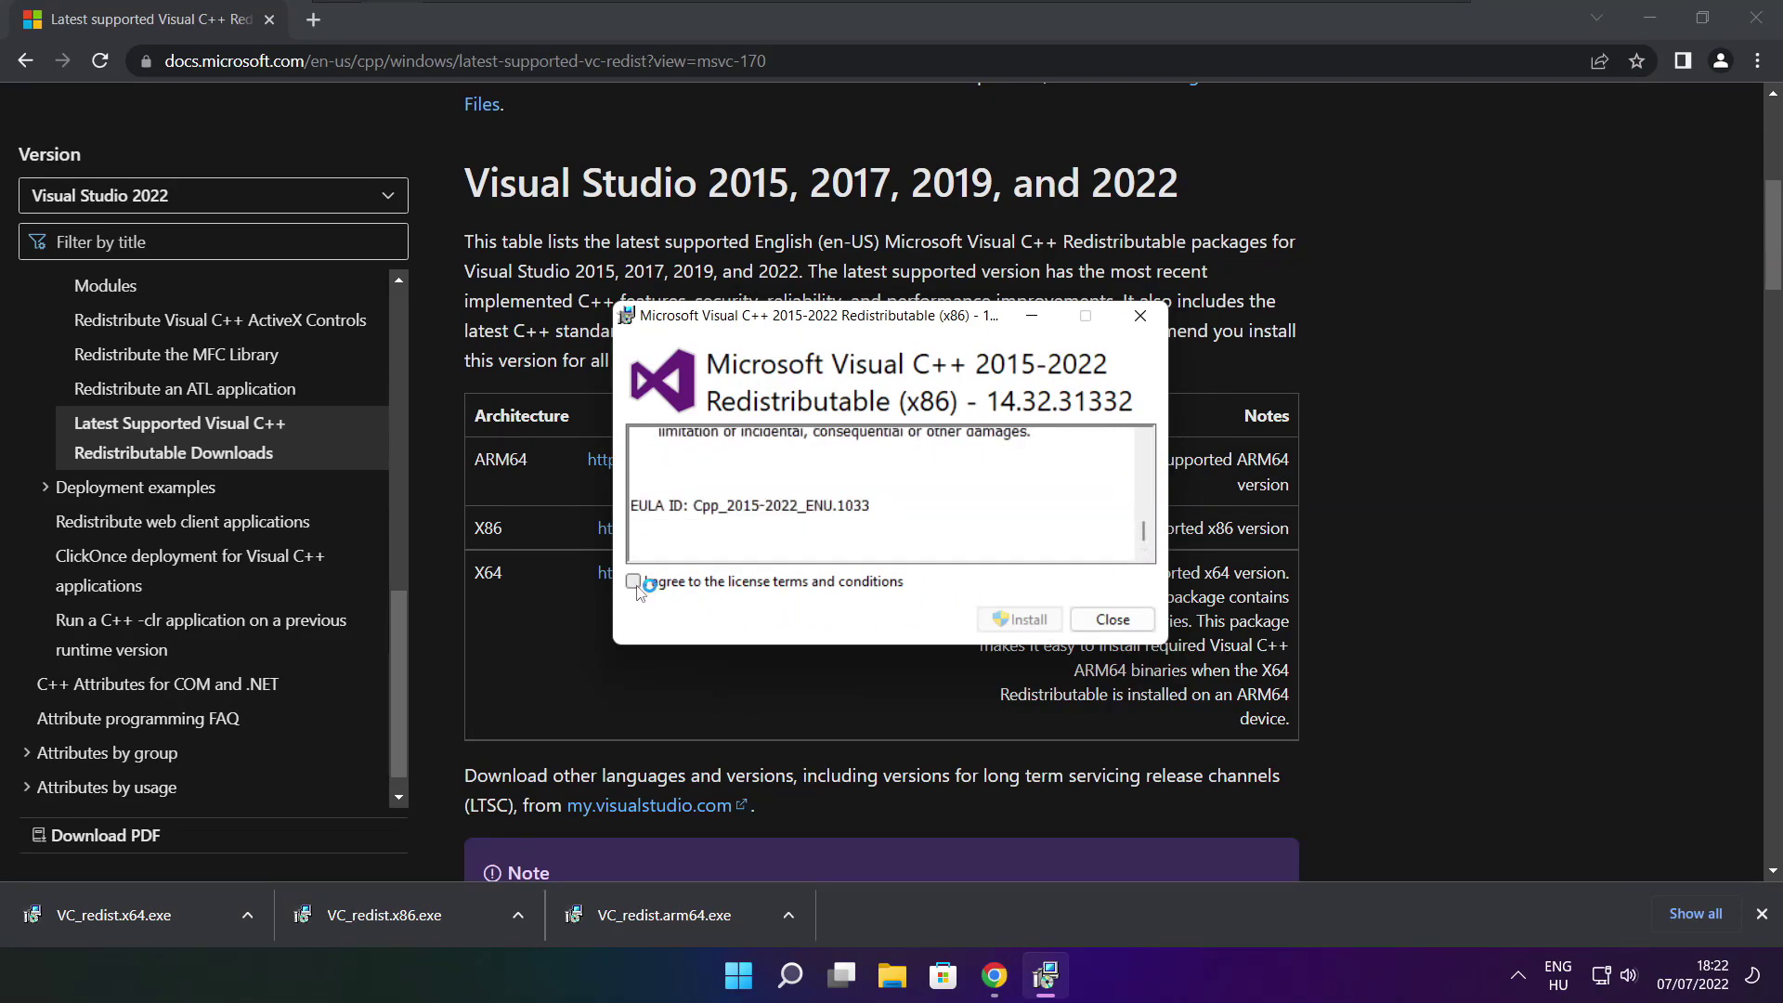
{"action": "left_click", "coordinate": [1021, 620]}
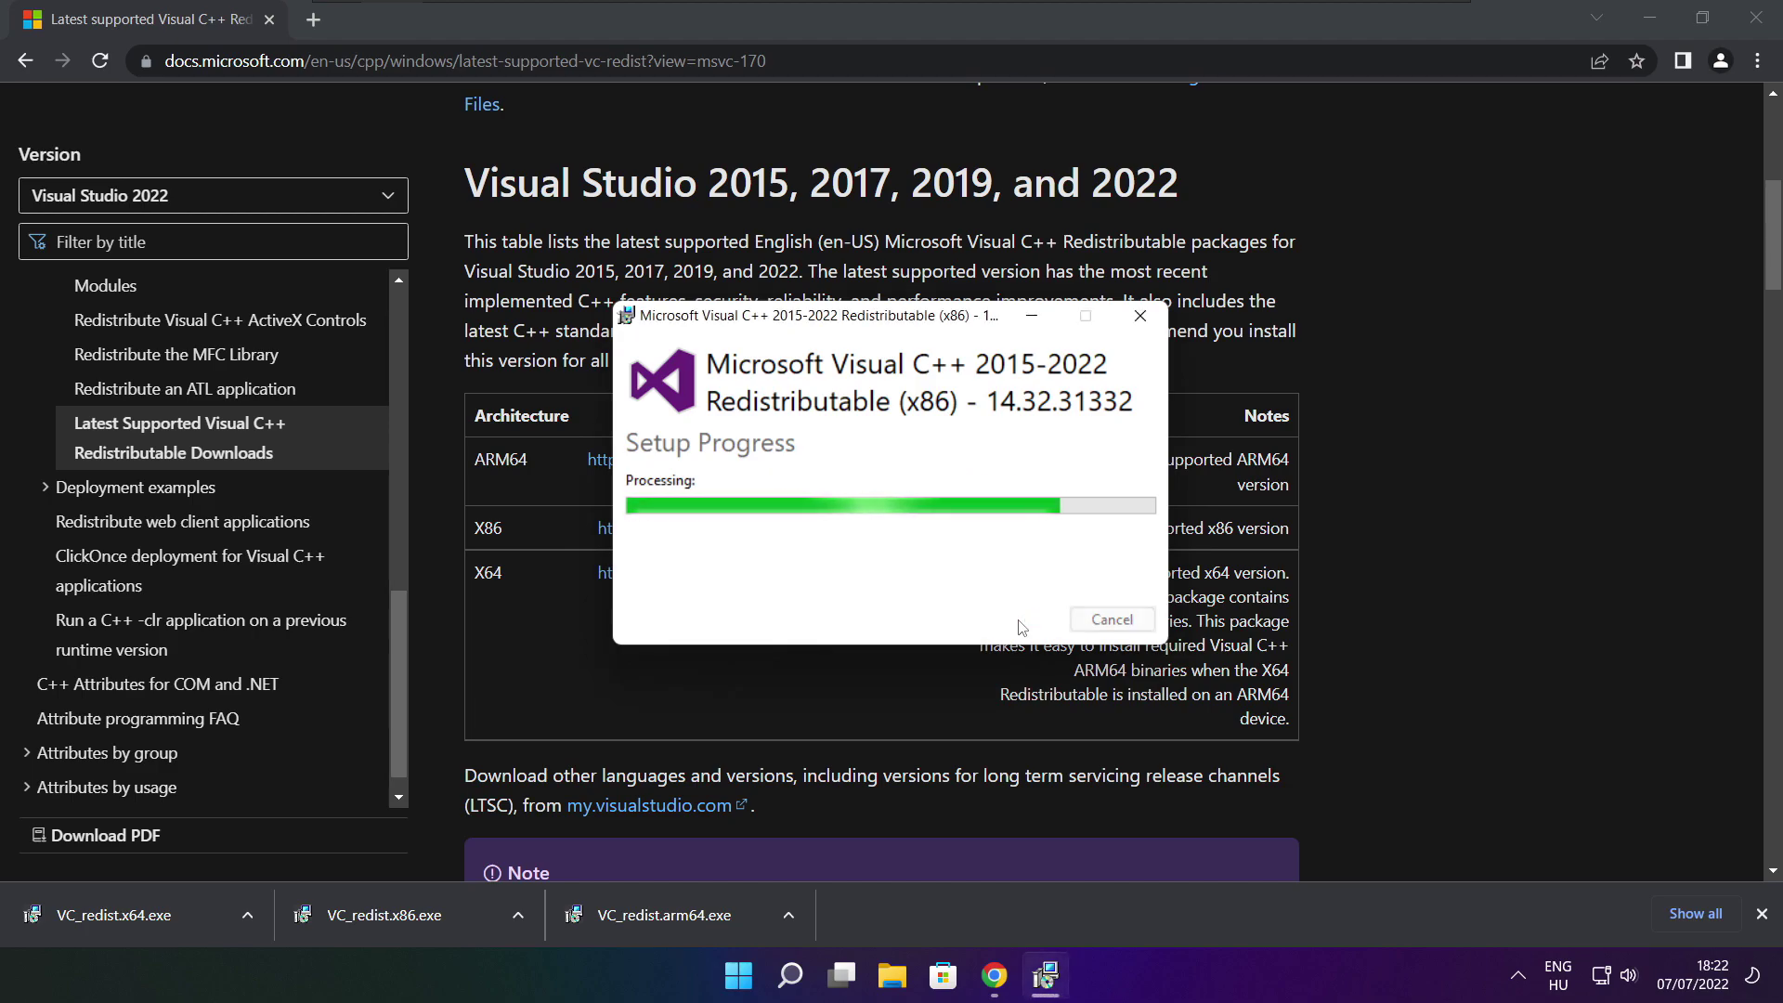
{"action": "left_click", "coordinate": [1113, 619]}
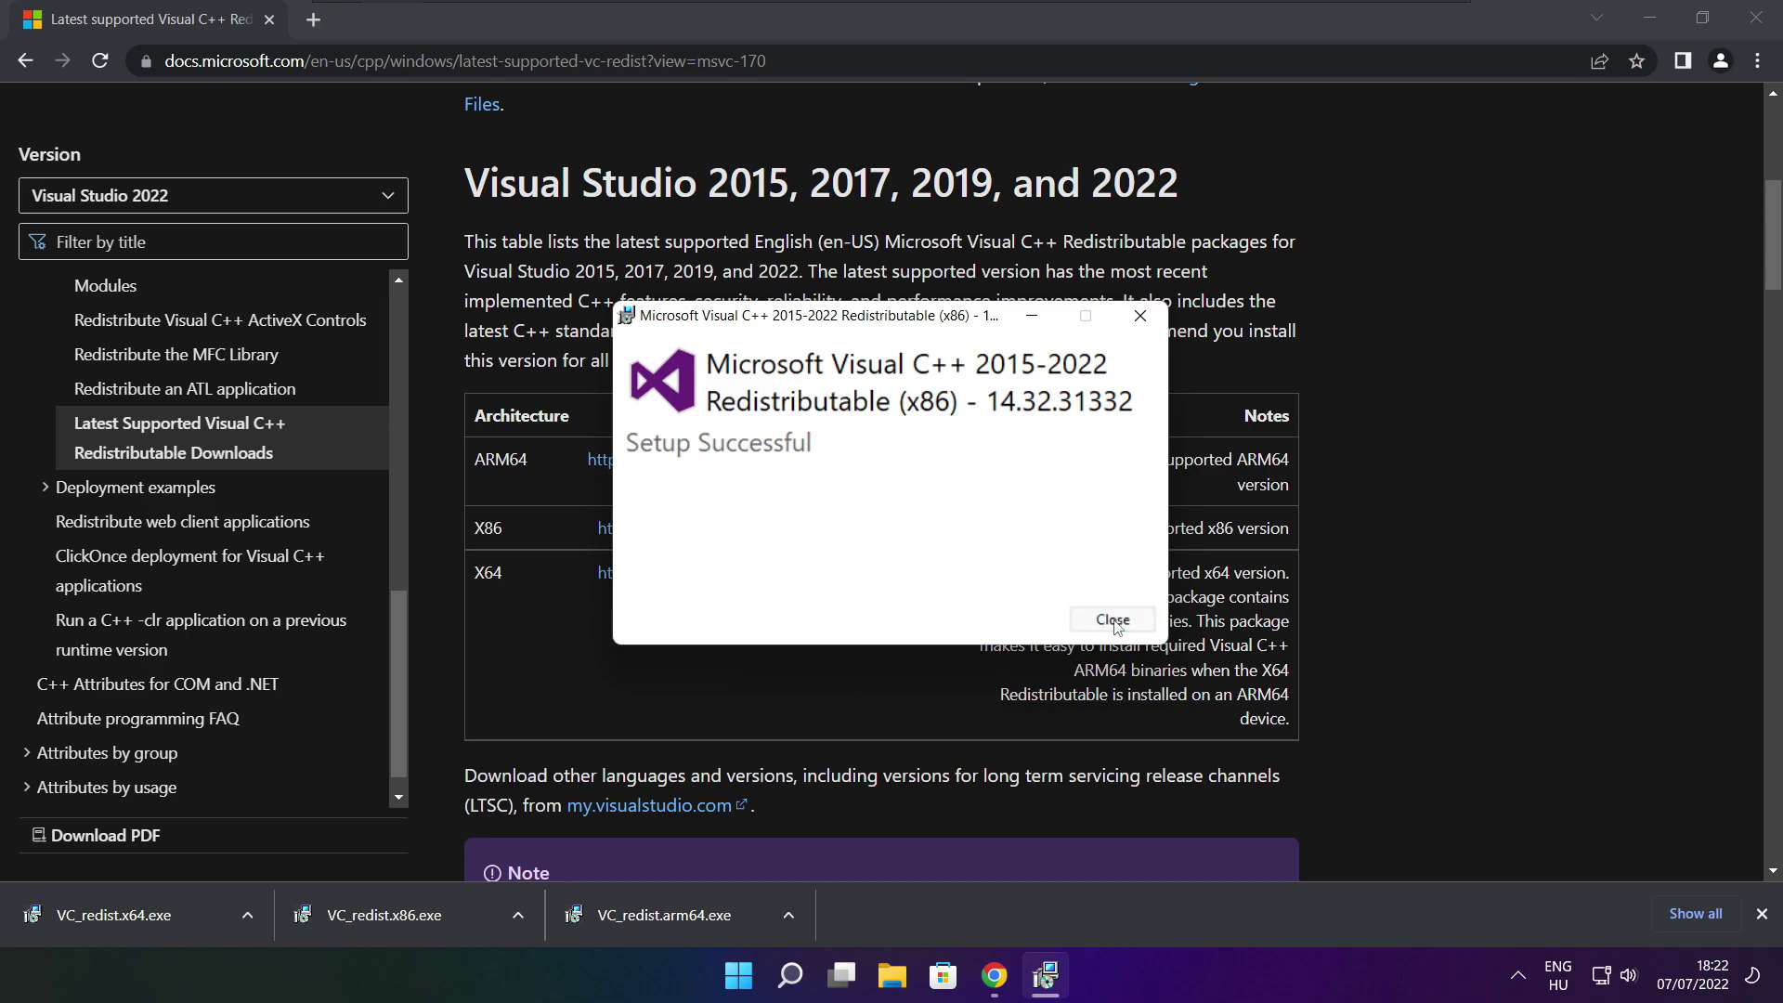
Install the x64 Visual C++ 2015-2022 Redistributable 14.32.31332, then close Chrome
{"action": "left_click", "coordinate": [147, 914]}
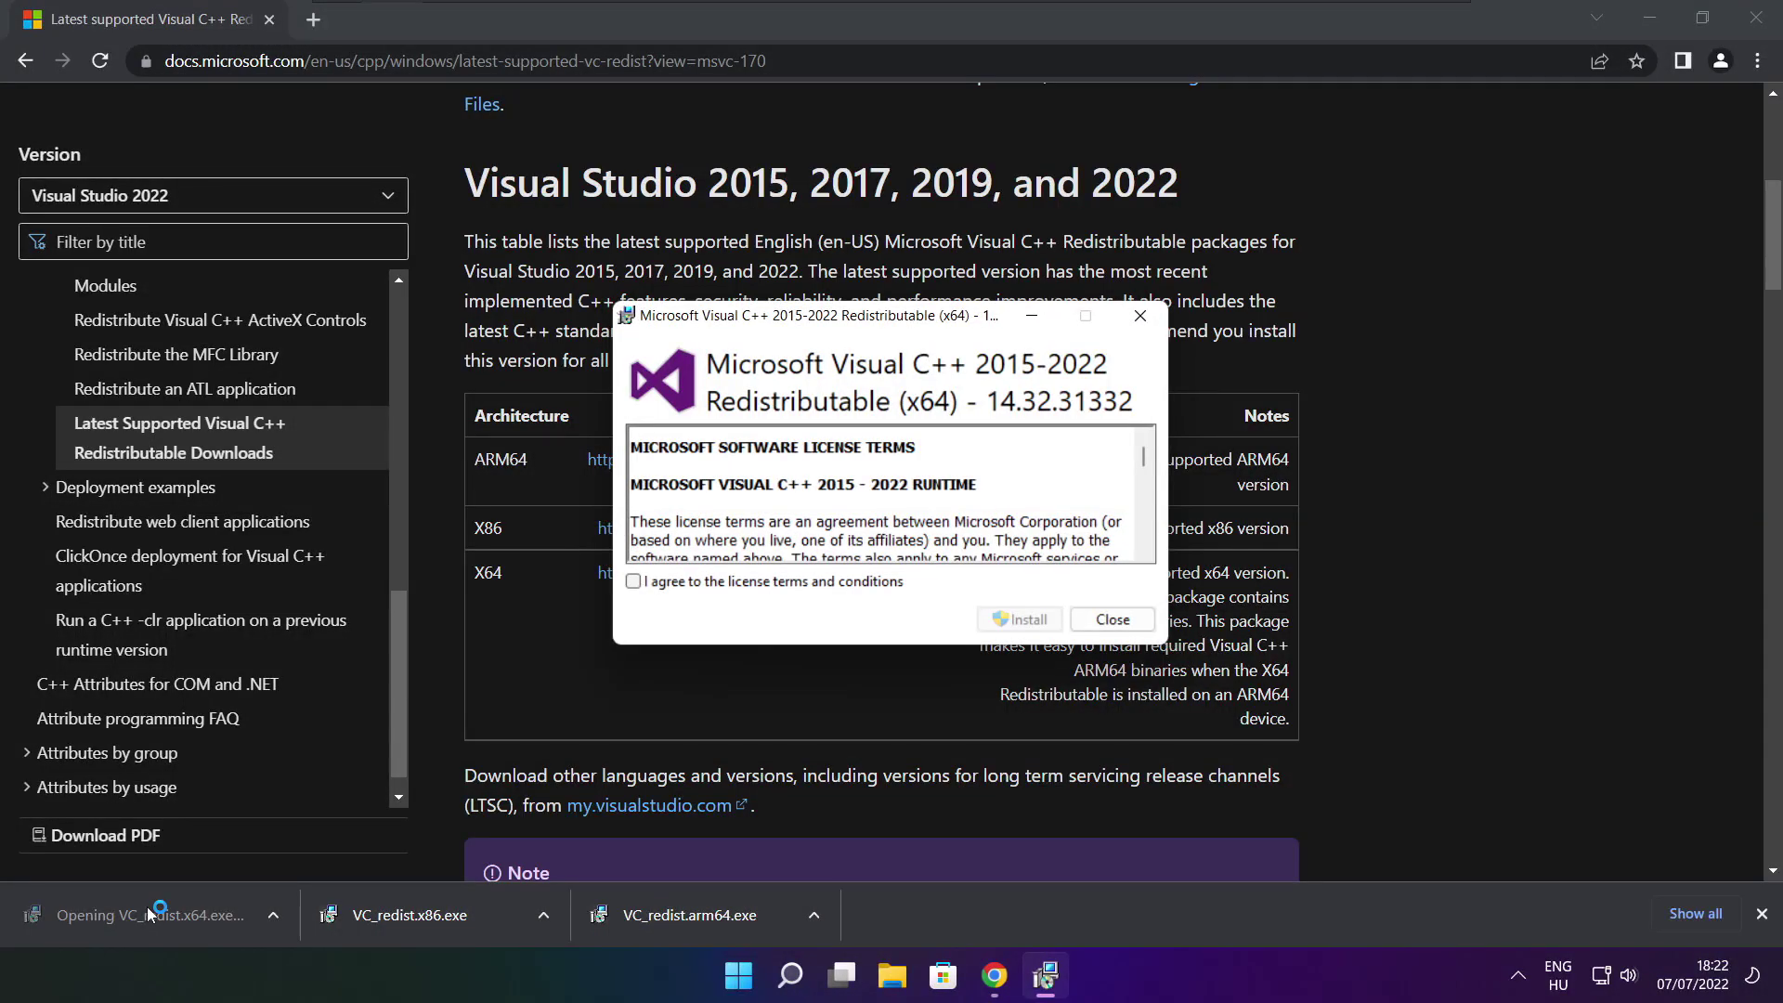
{"action": "left_click_drag", "start_coordinate": [1143, 455], "coordinate": [1143, 533]}
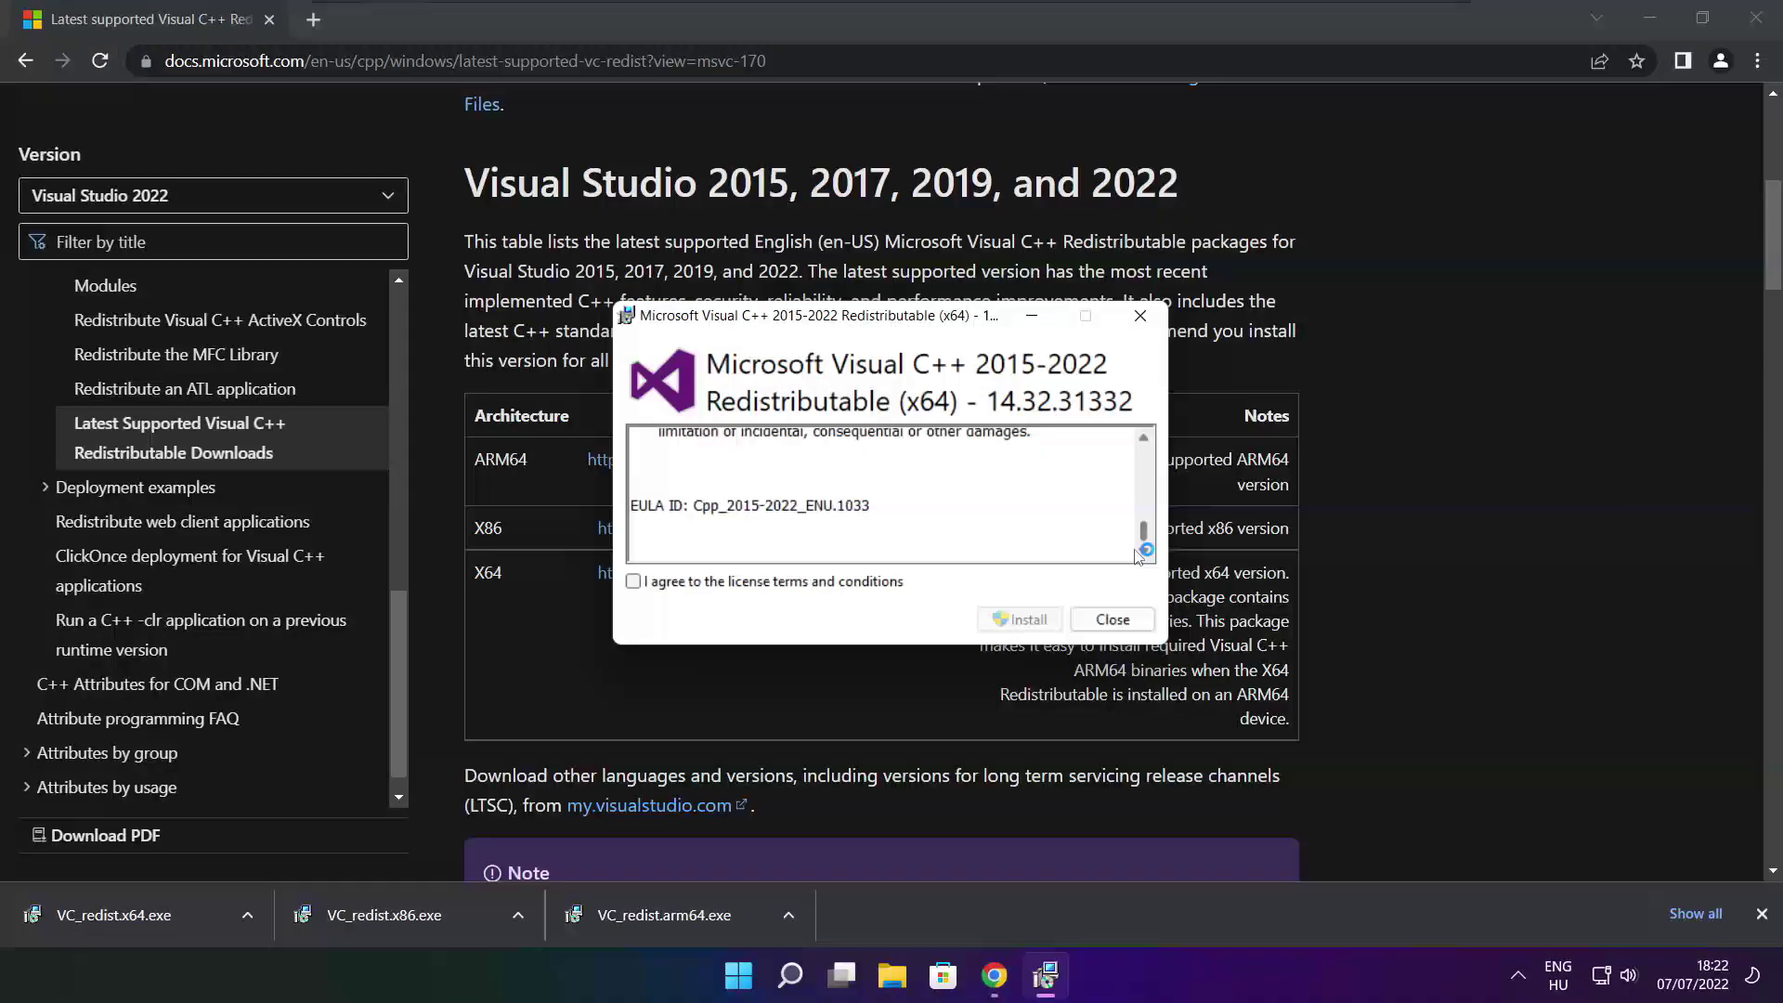
{"action": "left_click", "coordinate": [633, 581]}
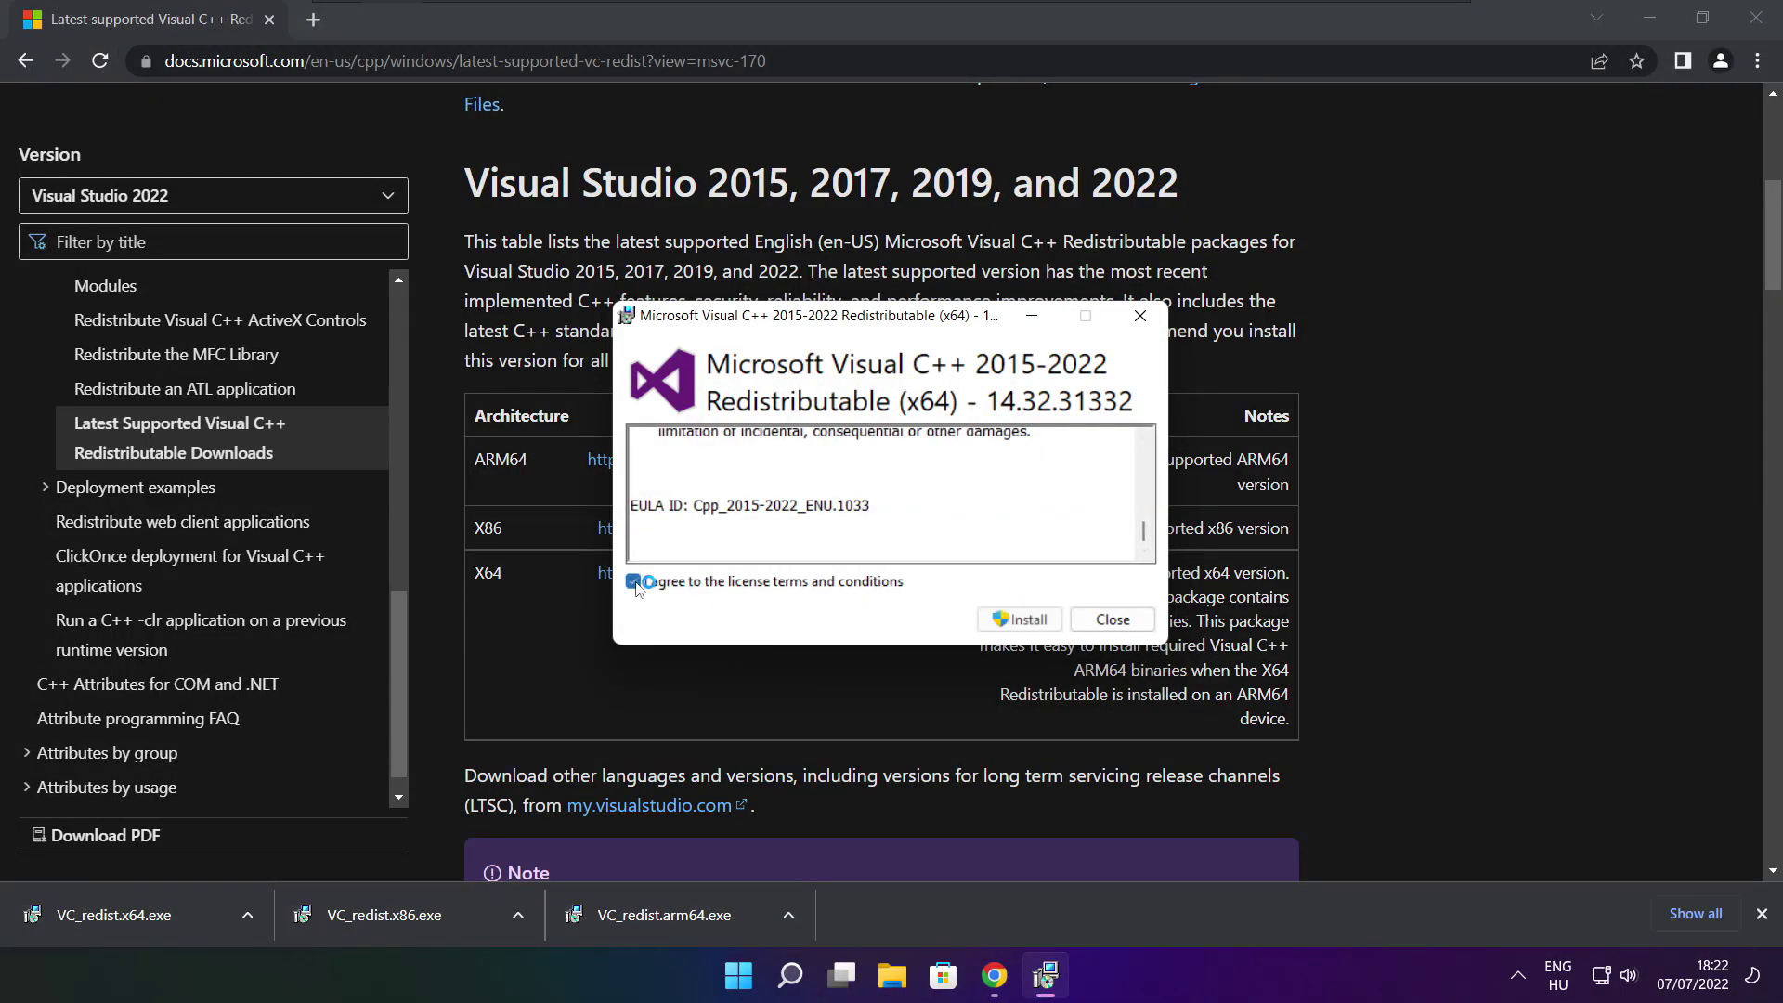
{"action": "left_click", "coordinate": [1025, 619]}
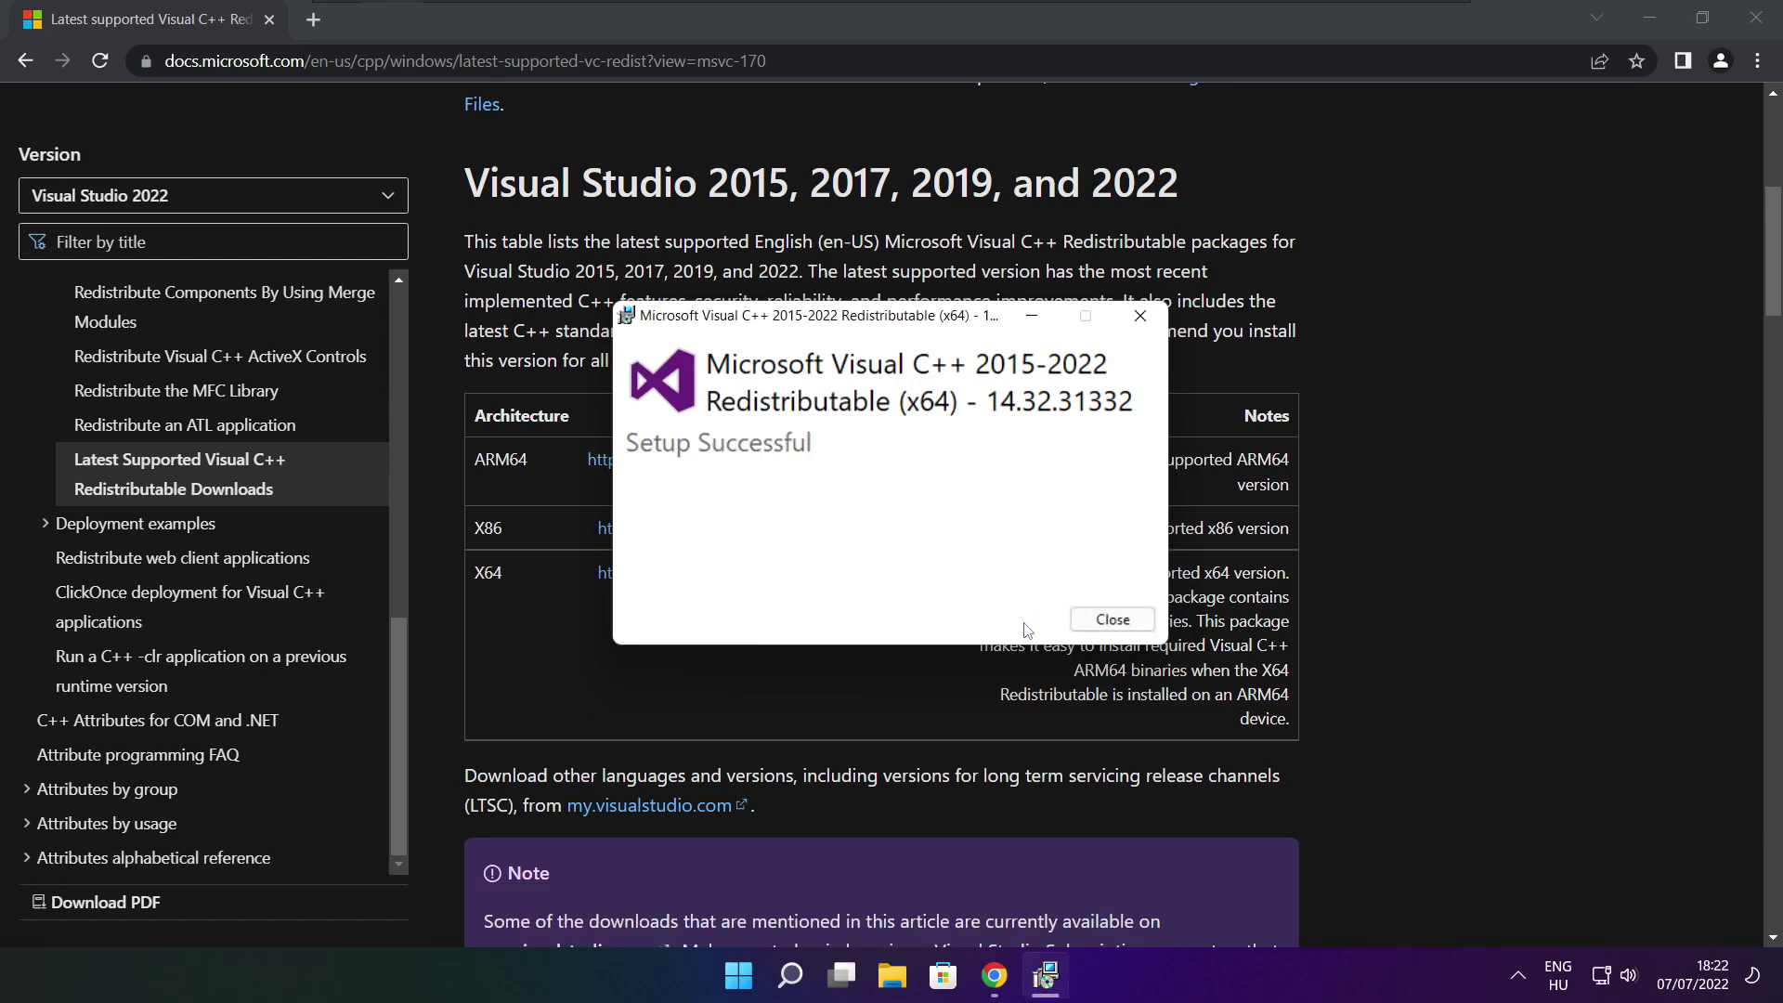
{"action": "left_click", "coordinate": [1112, 620]}
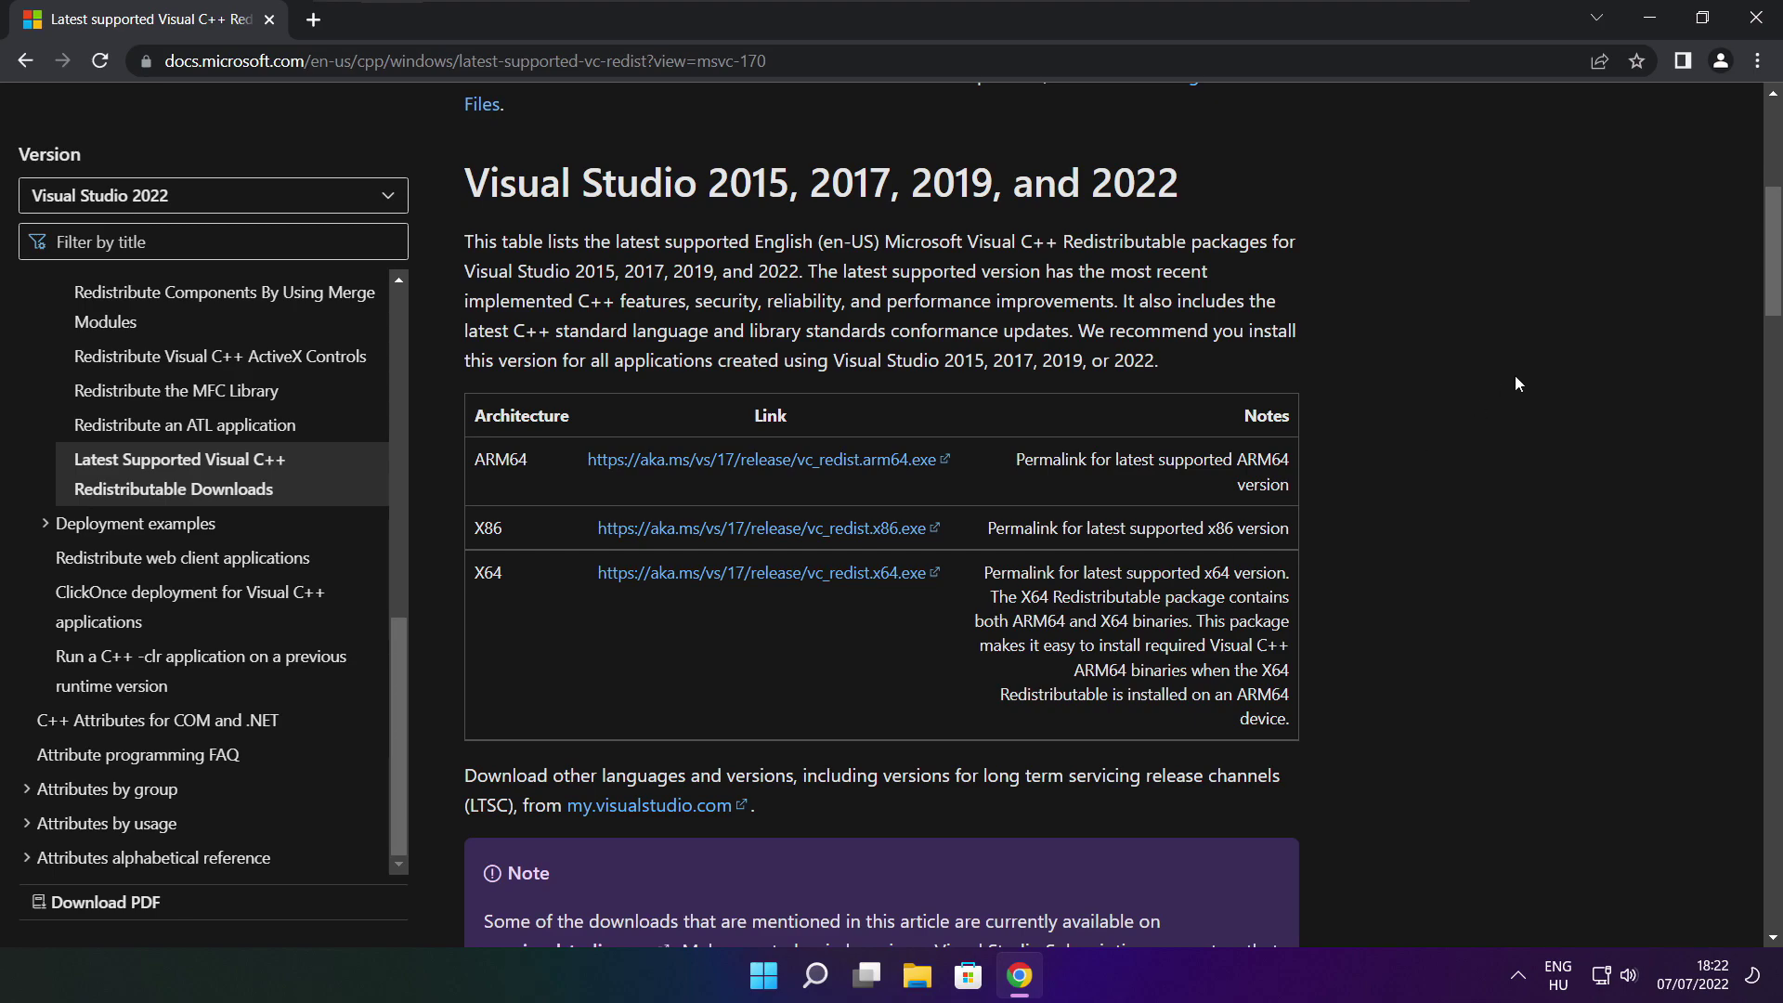
{"action": "left_click", "coordinate": [1760, 23]}
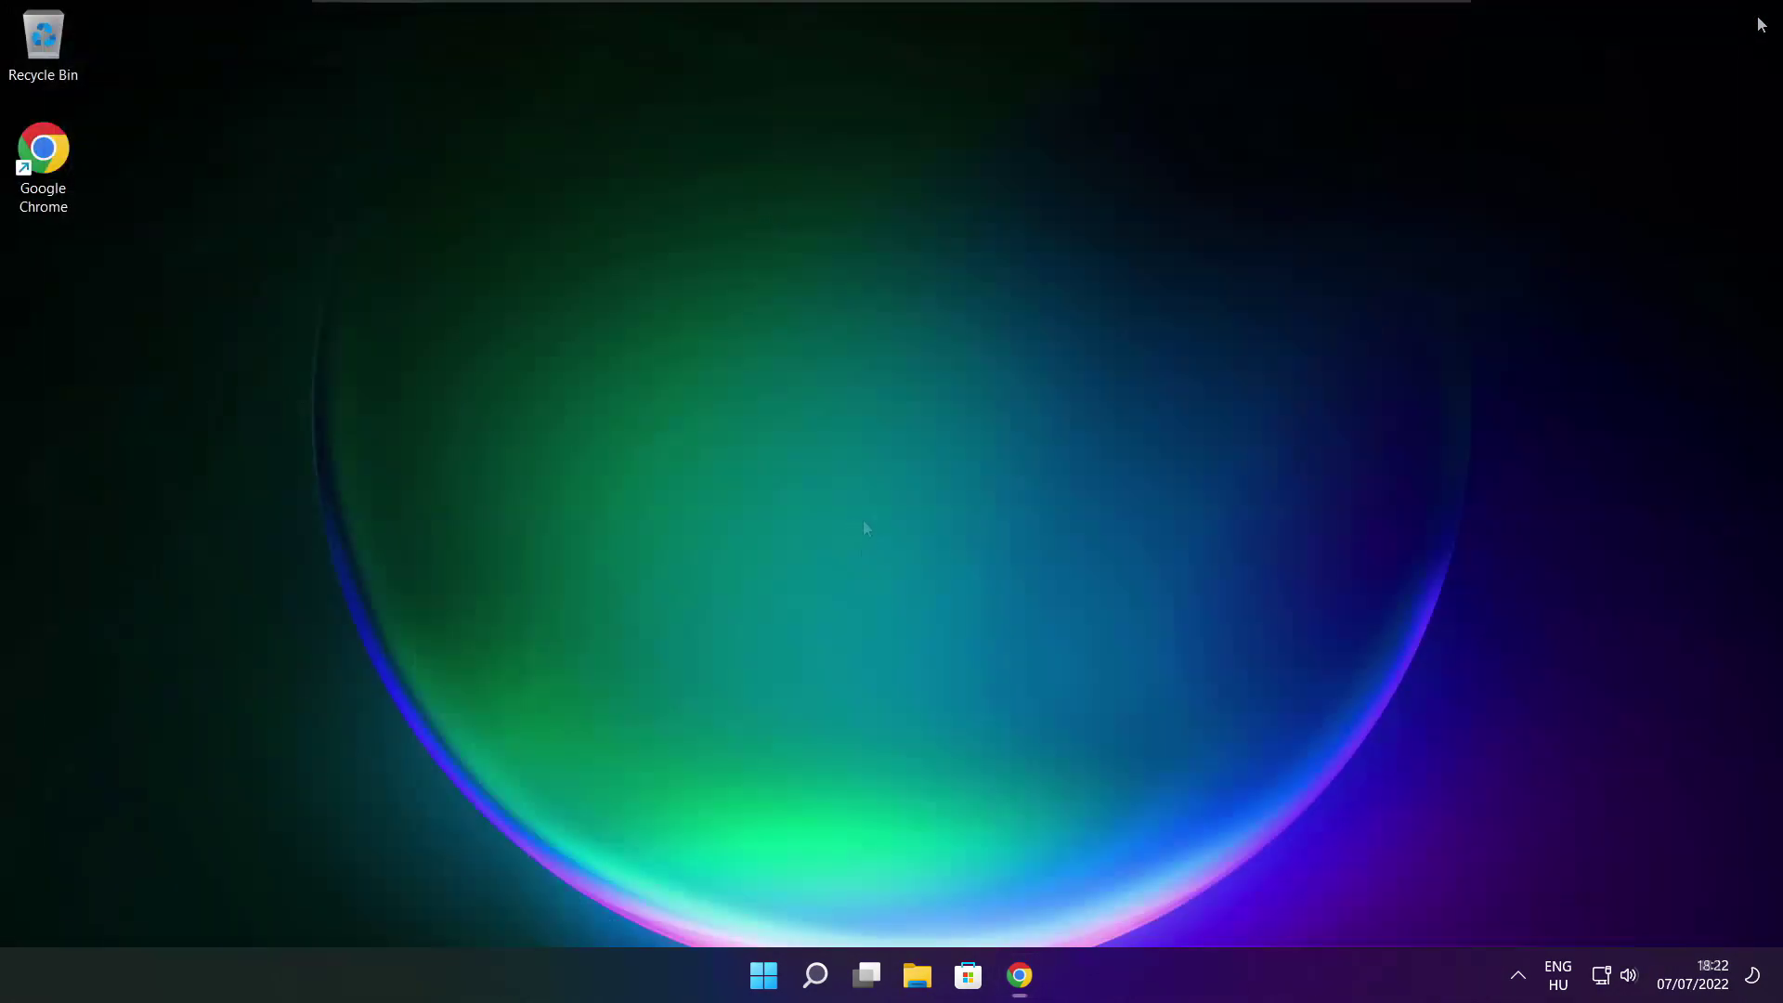
Open Task Manager's Startup apps list and disable Cortana
{"action": "right_click", "coordinate": [766, 979]}
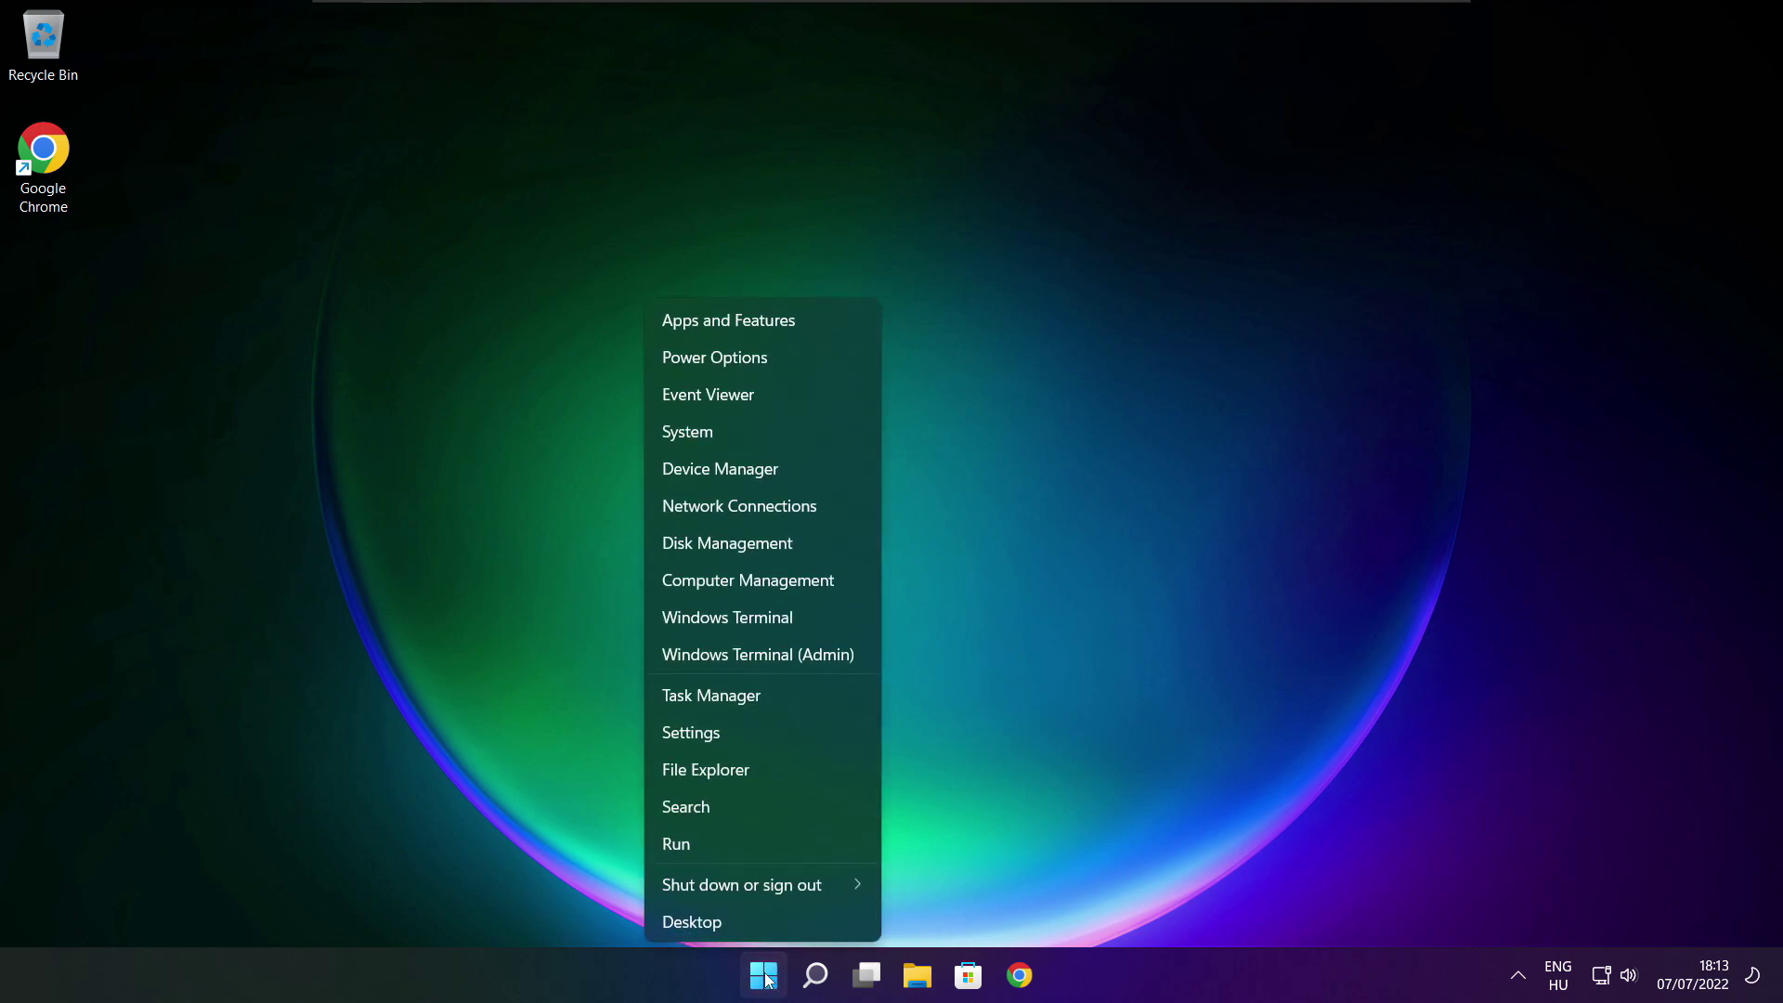
{"action": "left_click", "coordinate": [767, 696]}
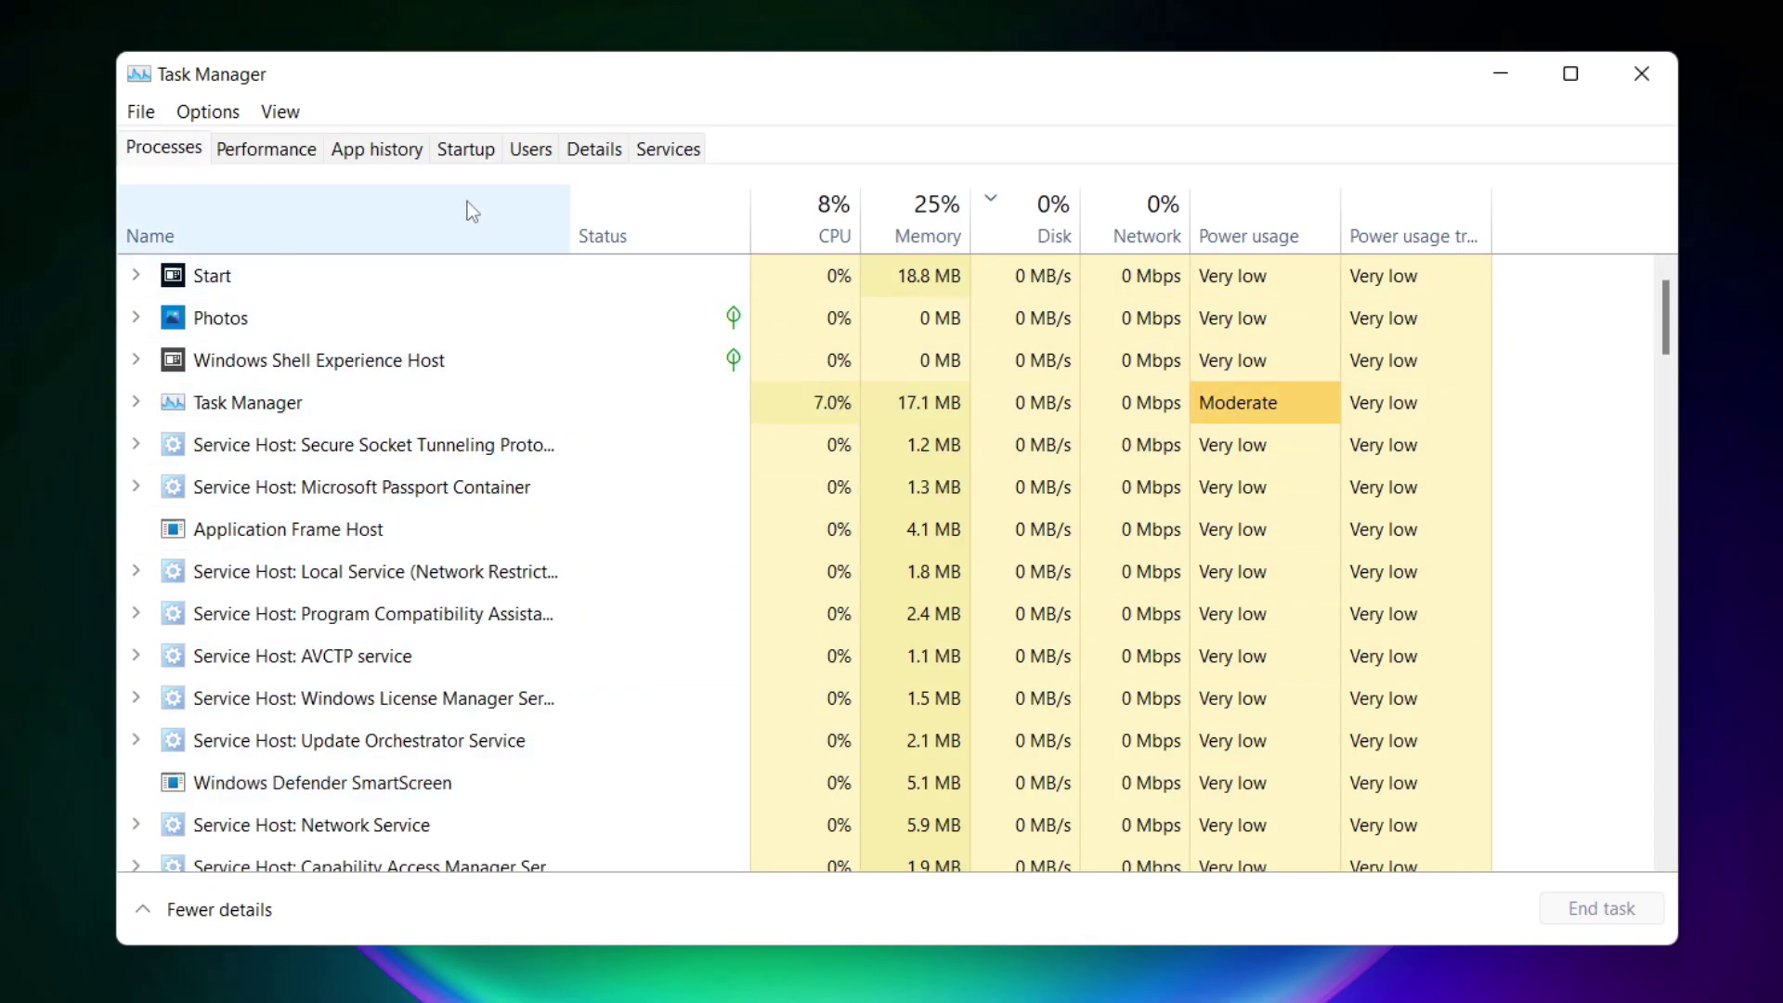
{"action": "left_click", "coordinate": [472, 153]}
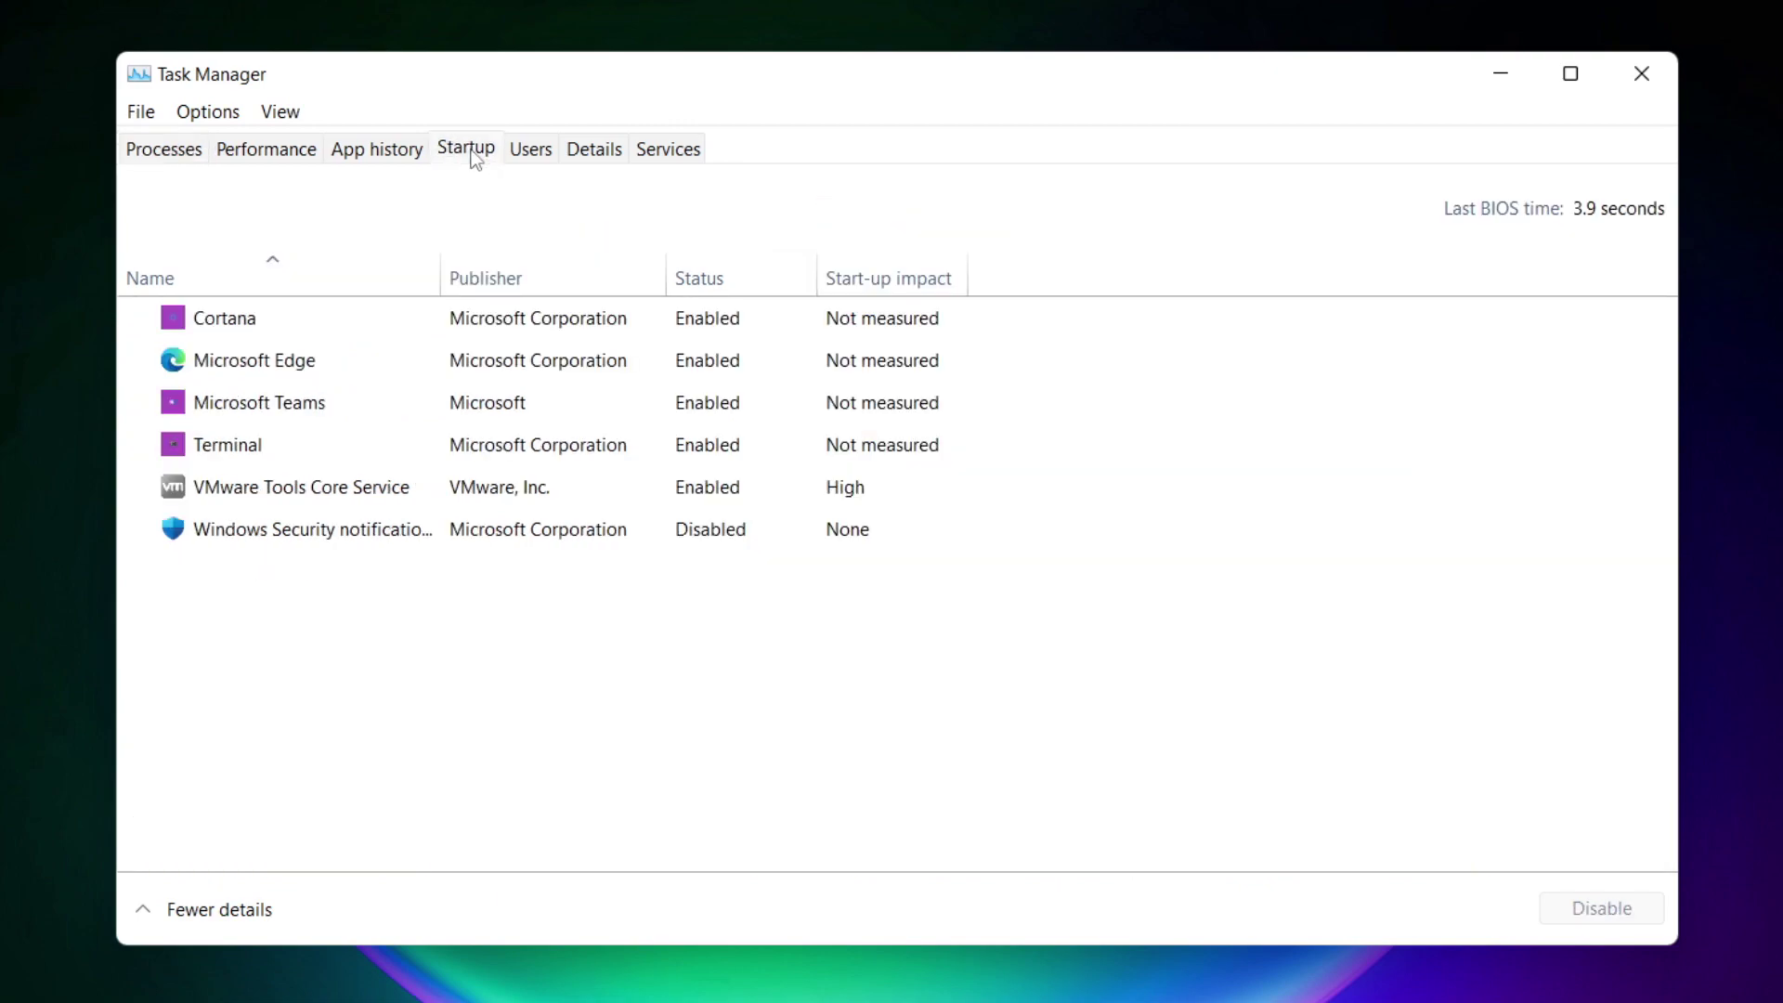
{"action": "left_click", "coordinate": [501, 331]}
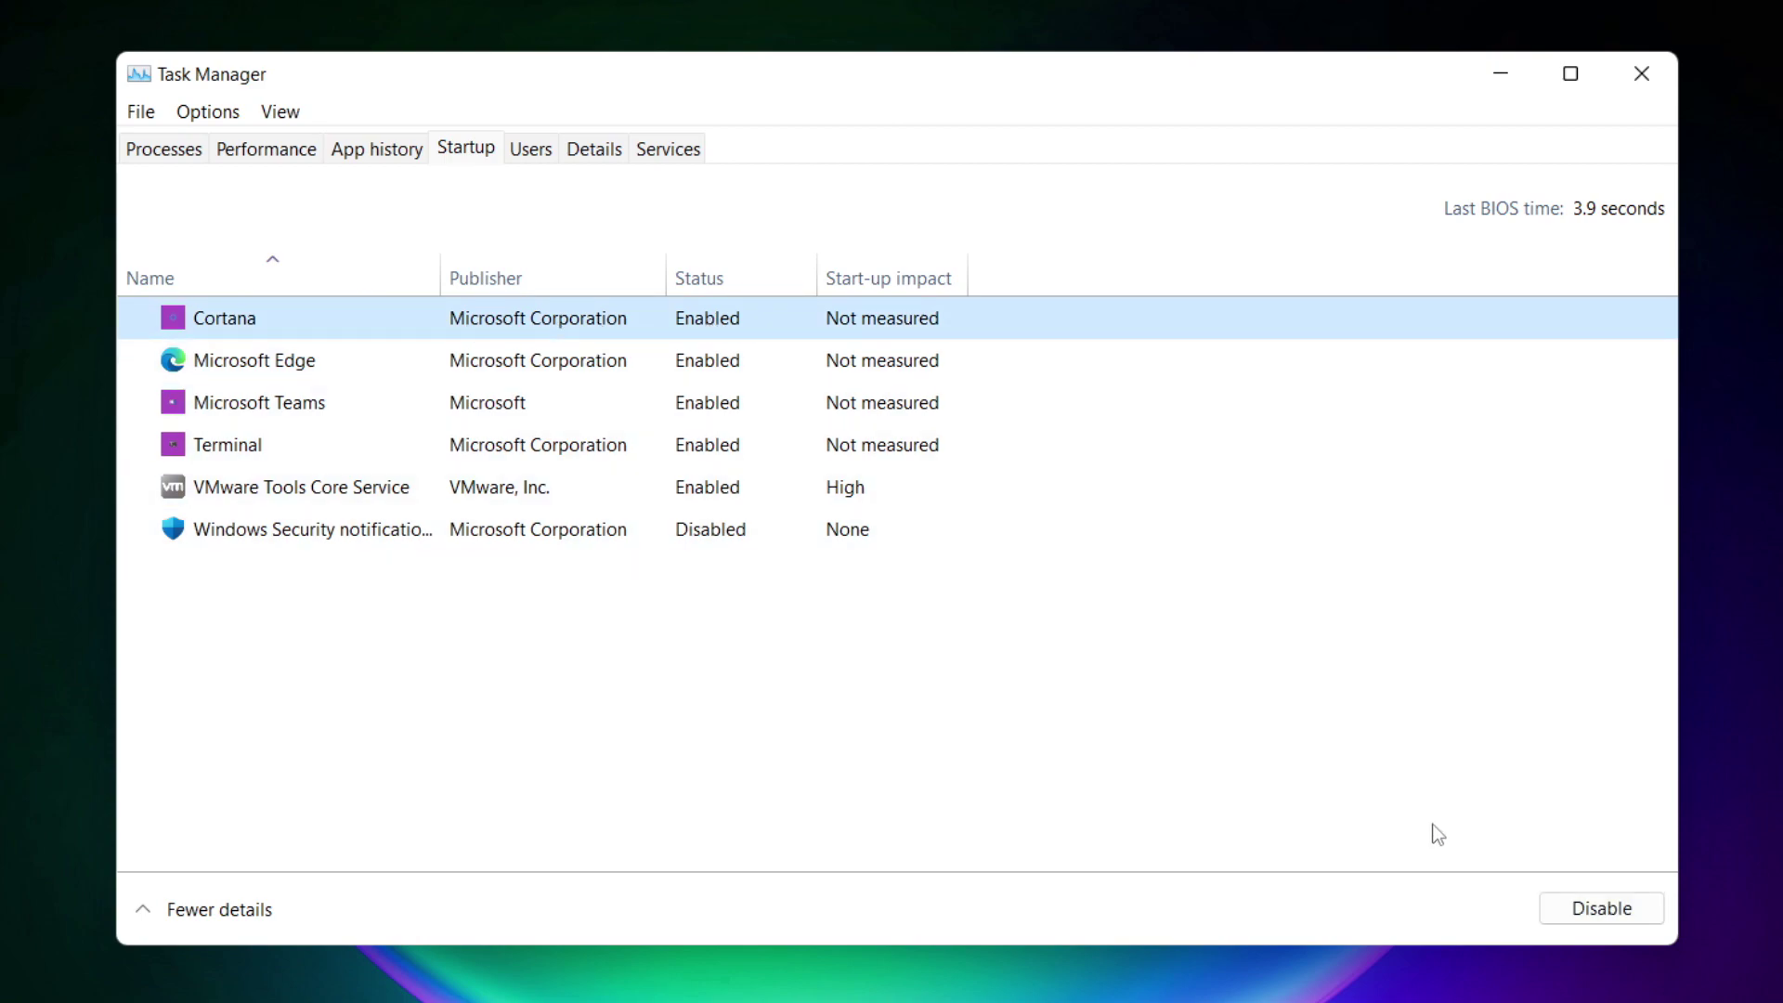
{"action": "left_click", "coordinate": [1599, 917]}
{"action": "left_click", "coordinate": [1601, 916]}
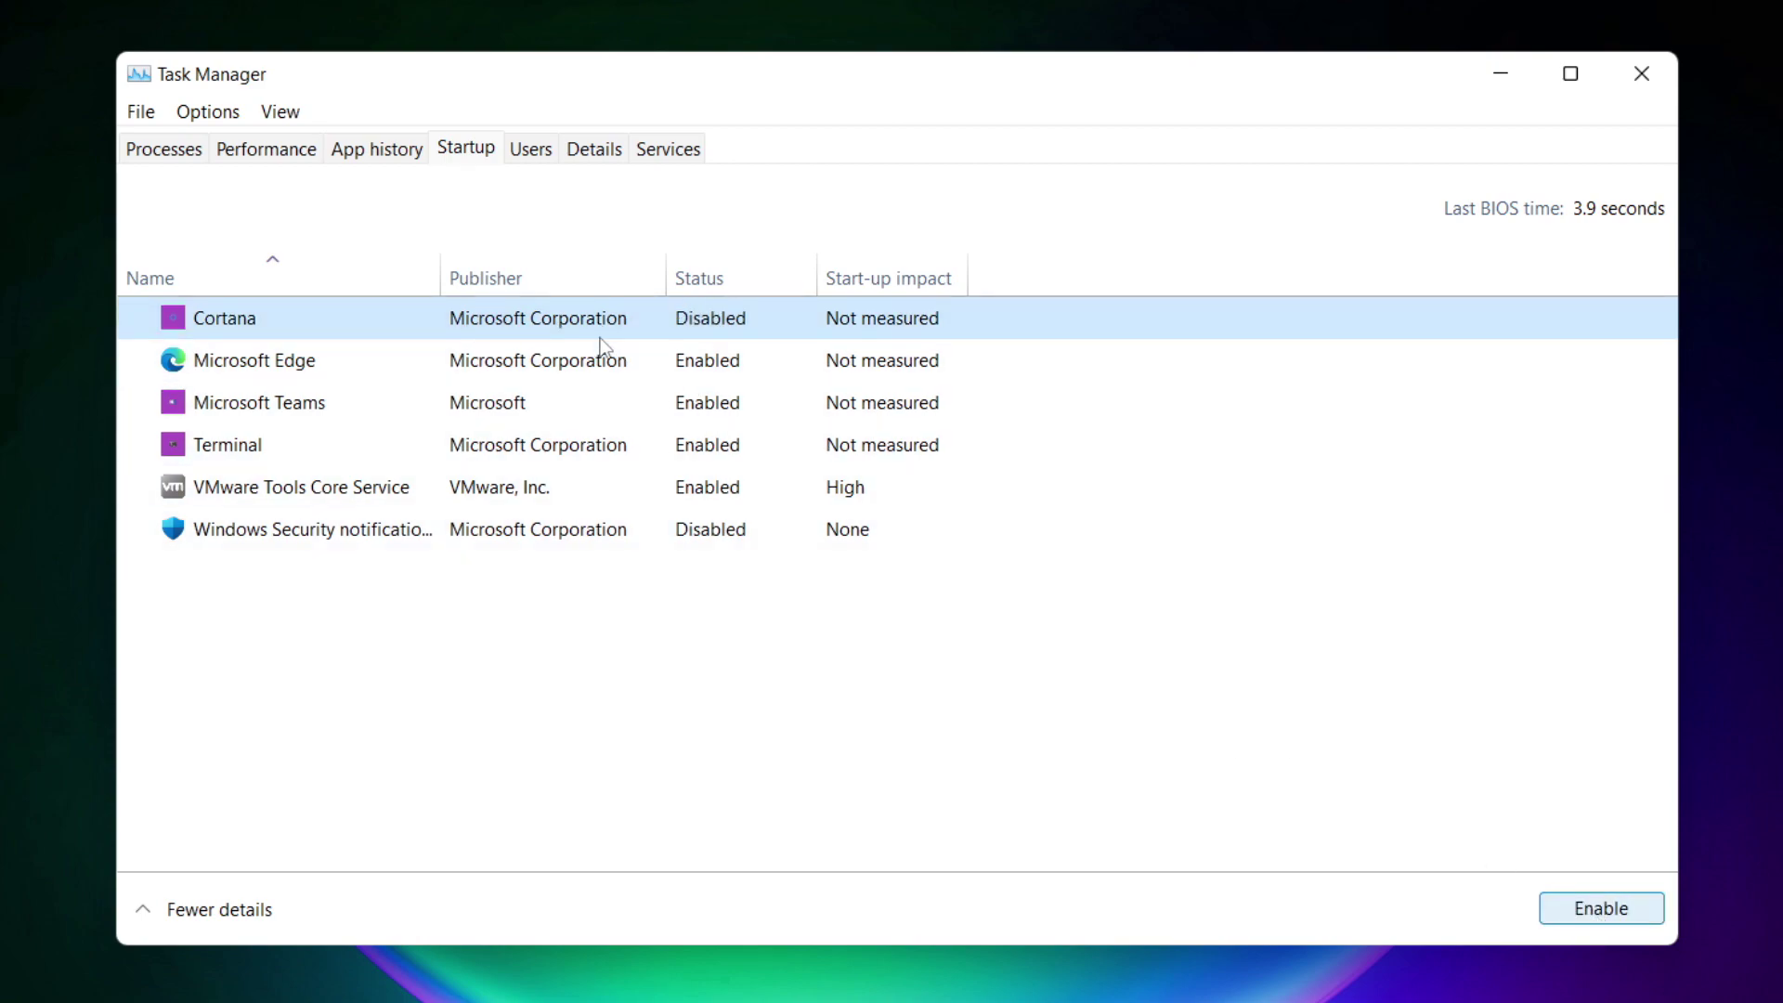
Disable Microsoft Edge, Microsoft Teams and Terminal as startup apps
{"action": "left_click", "coordinate": [473, 373]}
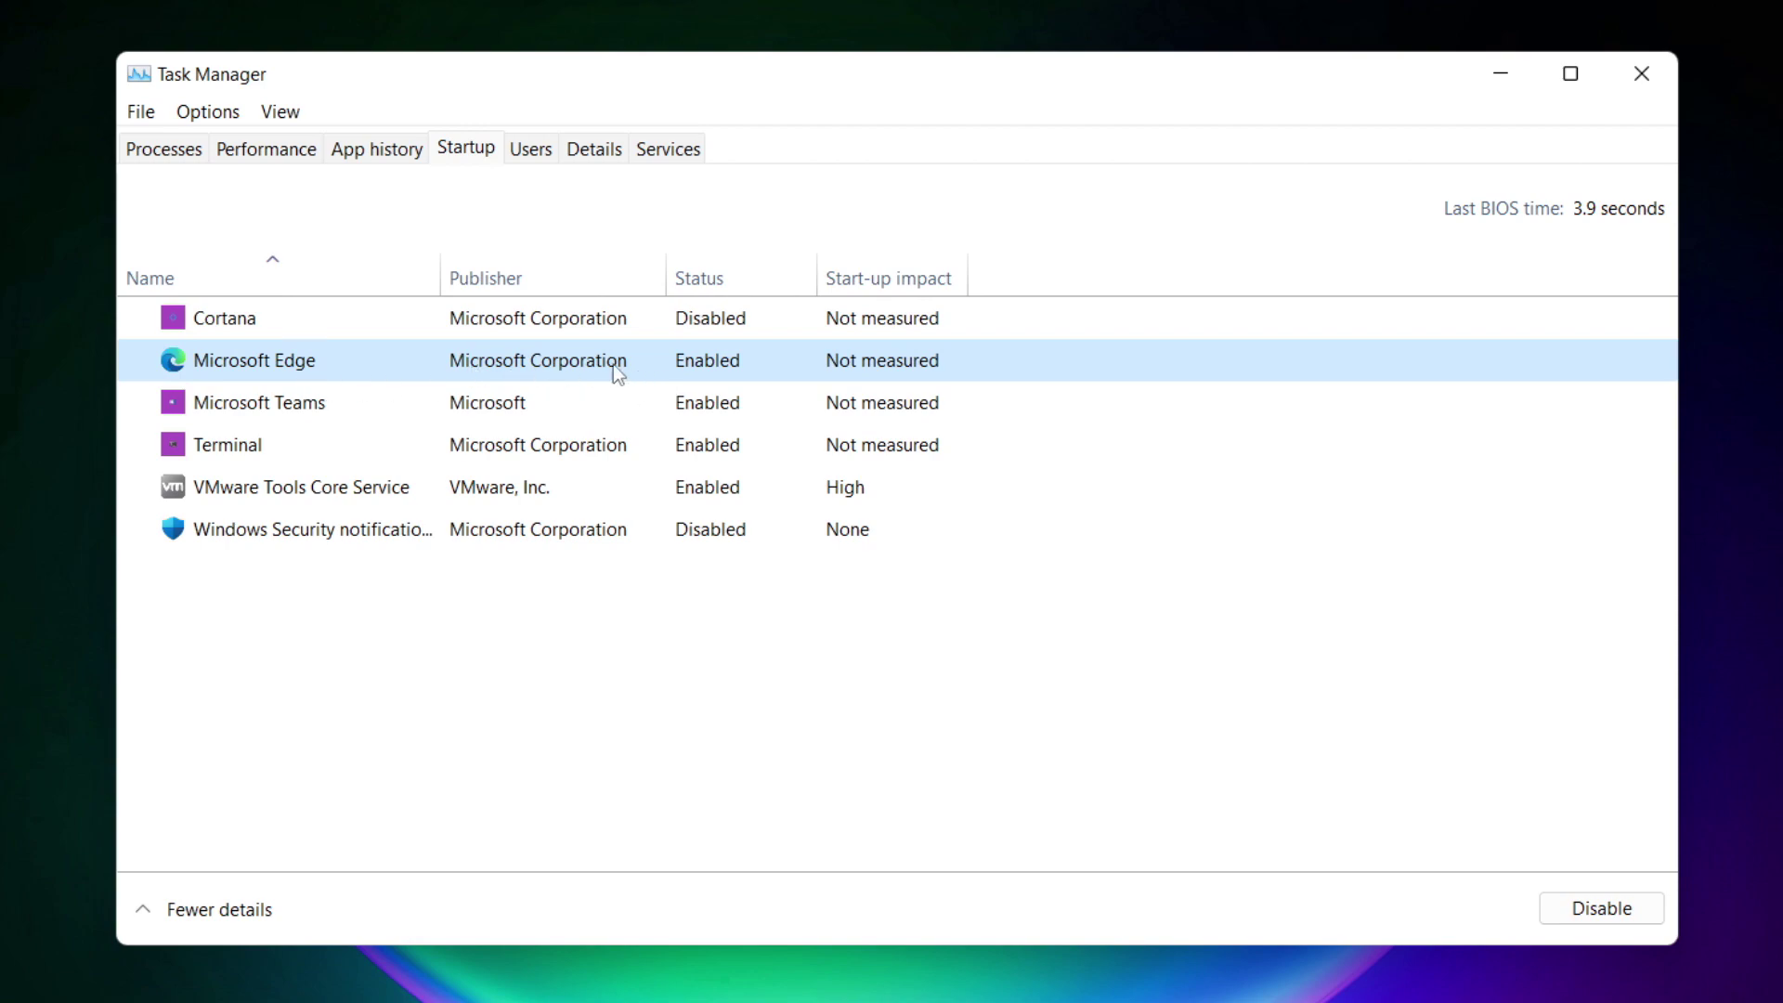
{"action": "left_click", "coordinate": [1601, 914]}
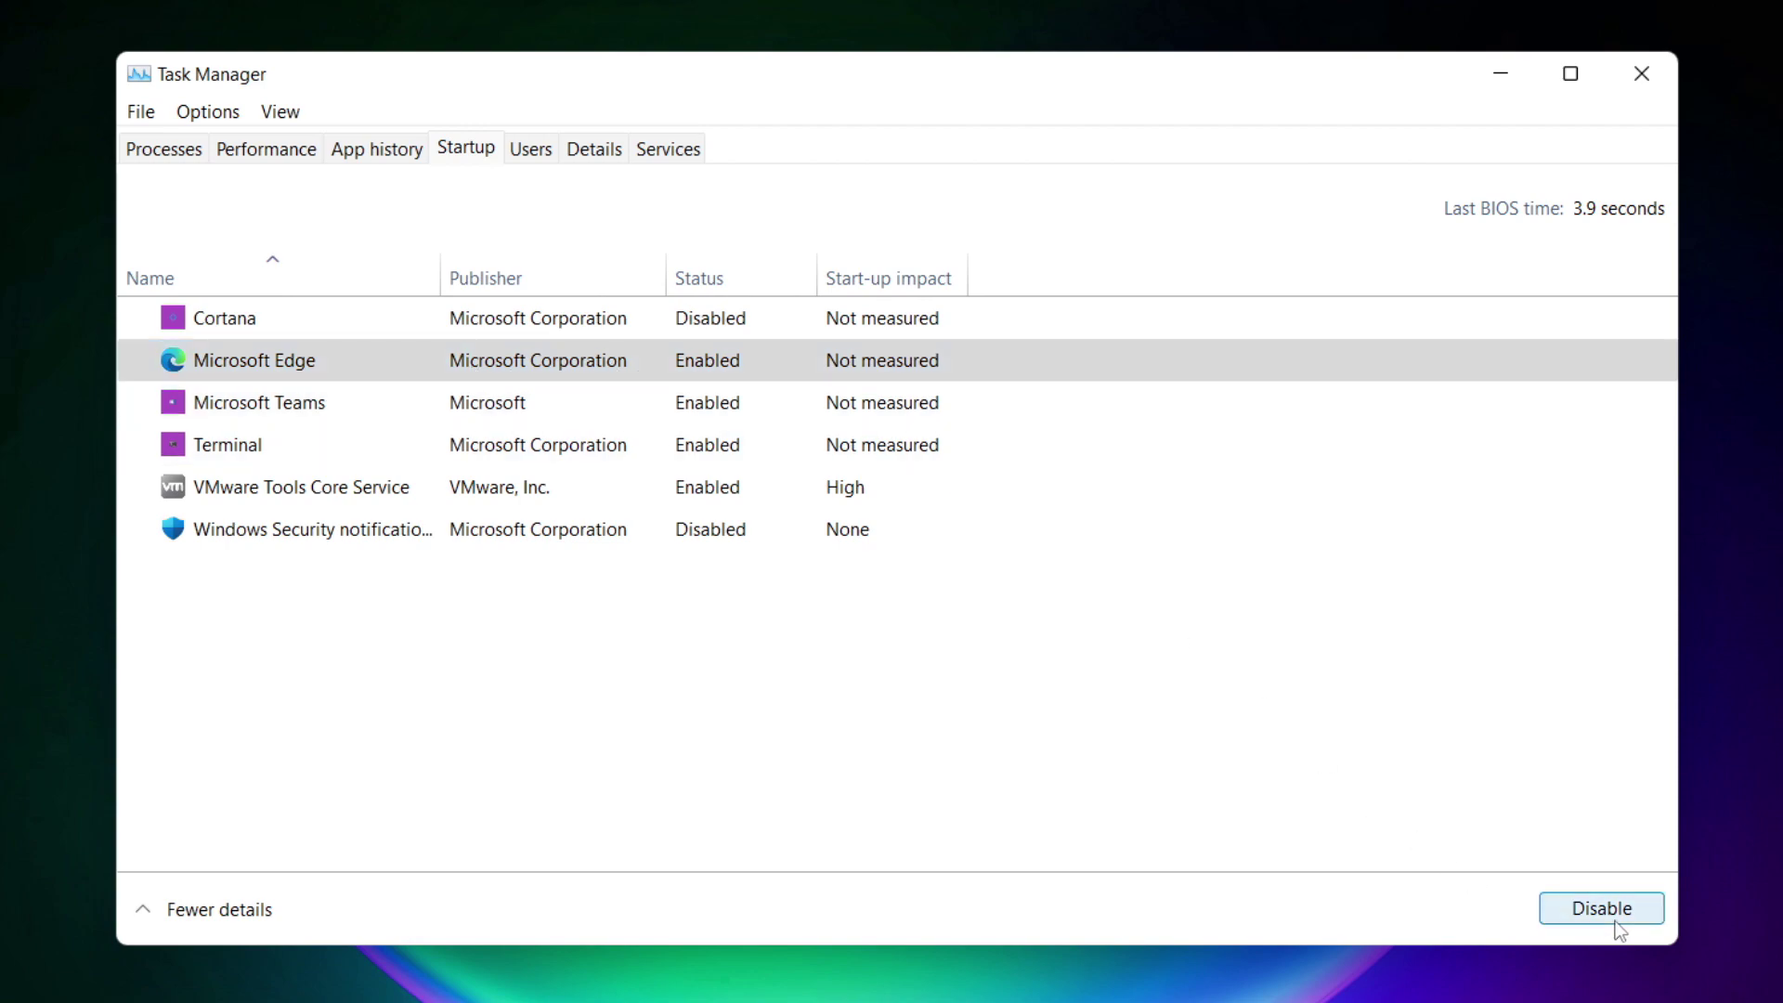
{"action": "left_click", "coordinate": [738, 413]}
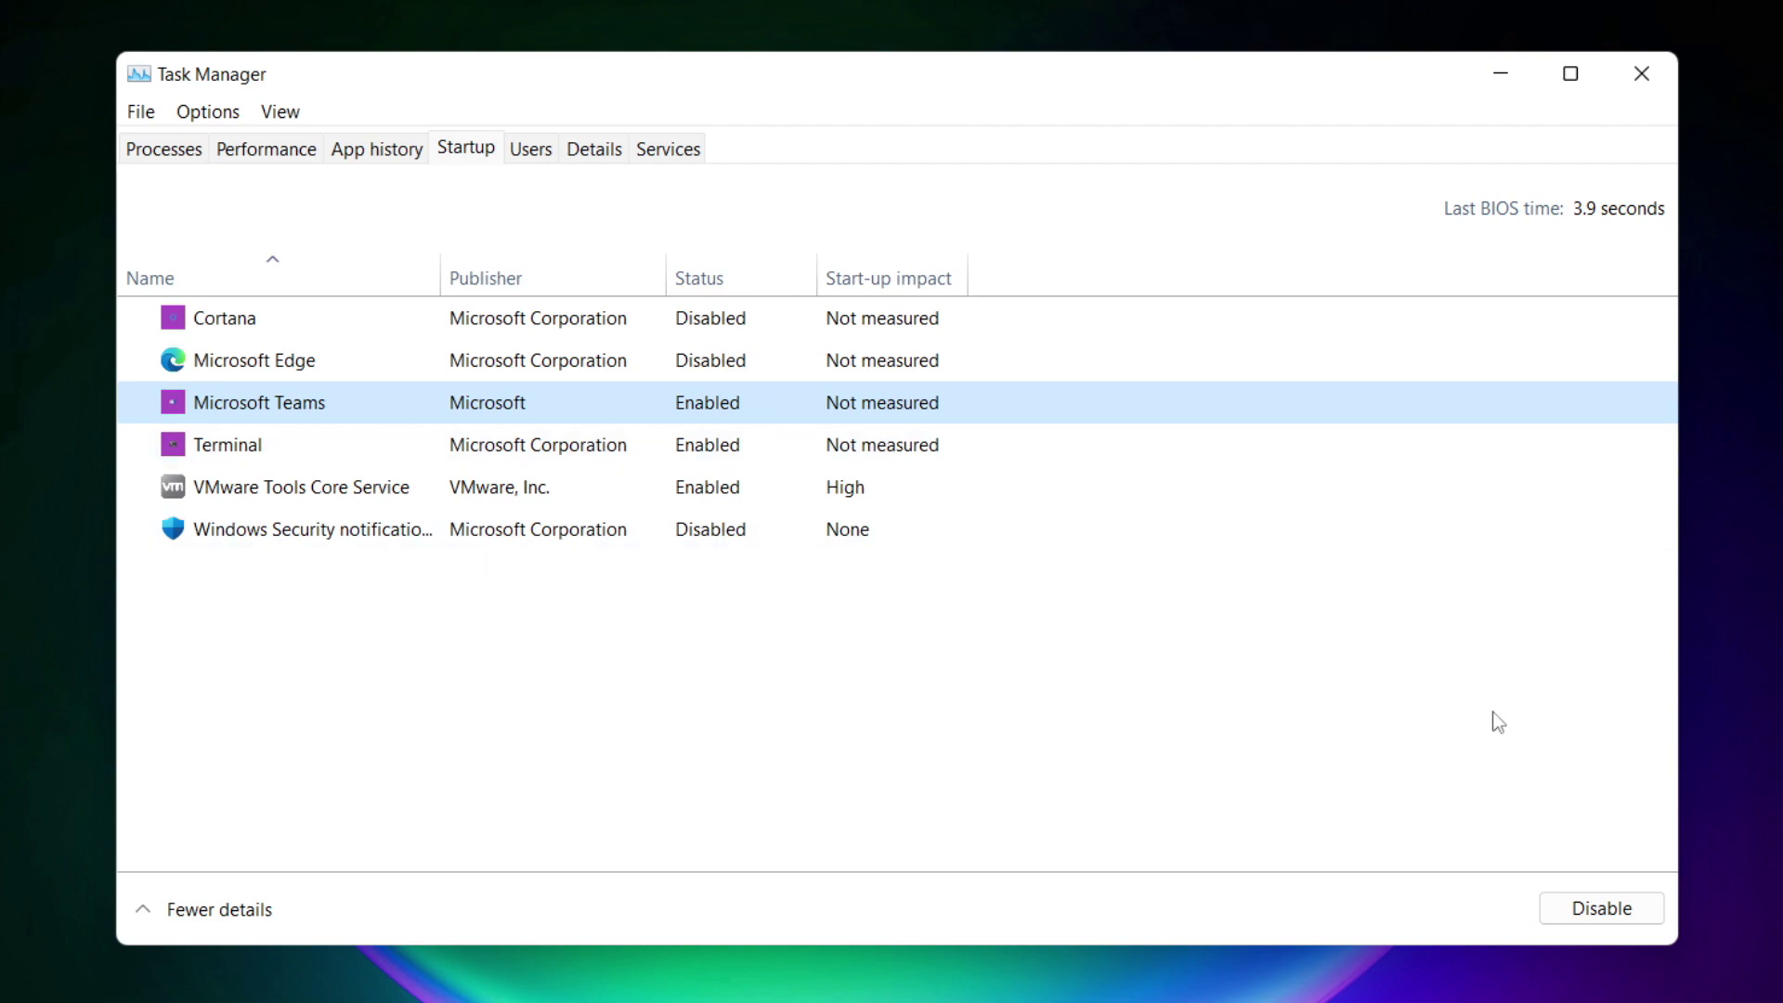
{"action": "left_click", "coordinate": [1630, 919]}
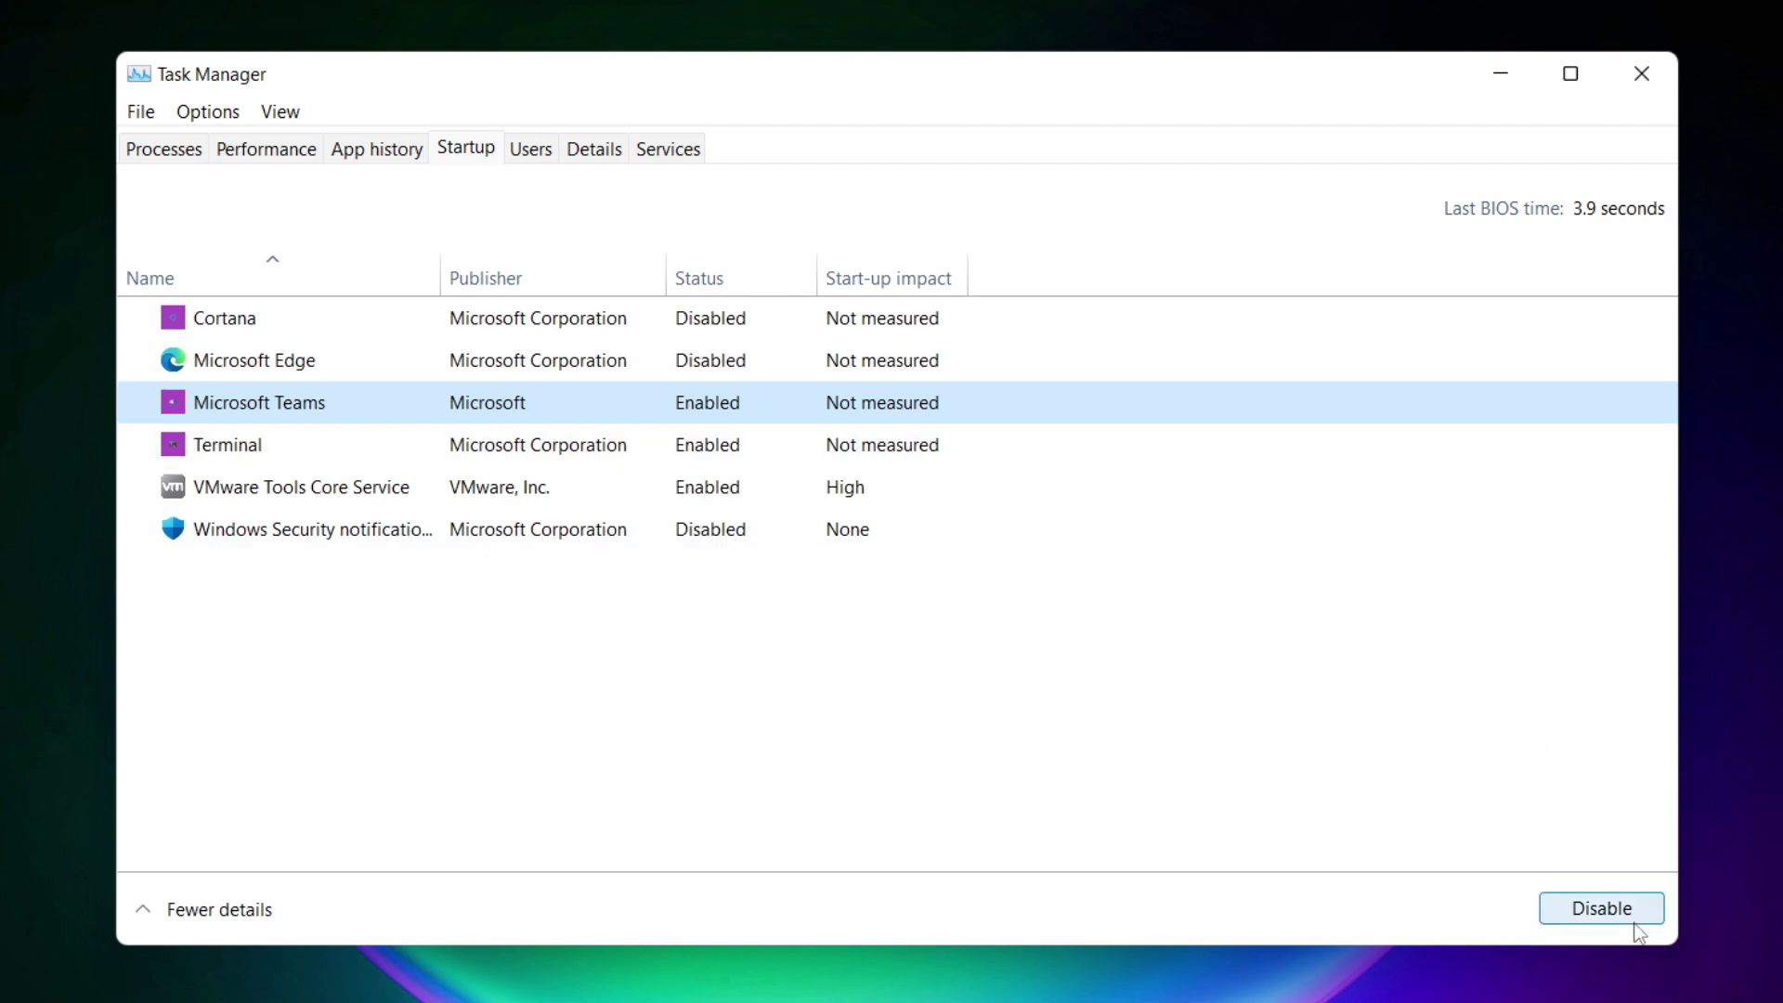
{"action": "left_click", "coordinate": [594, 455]}
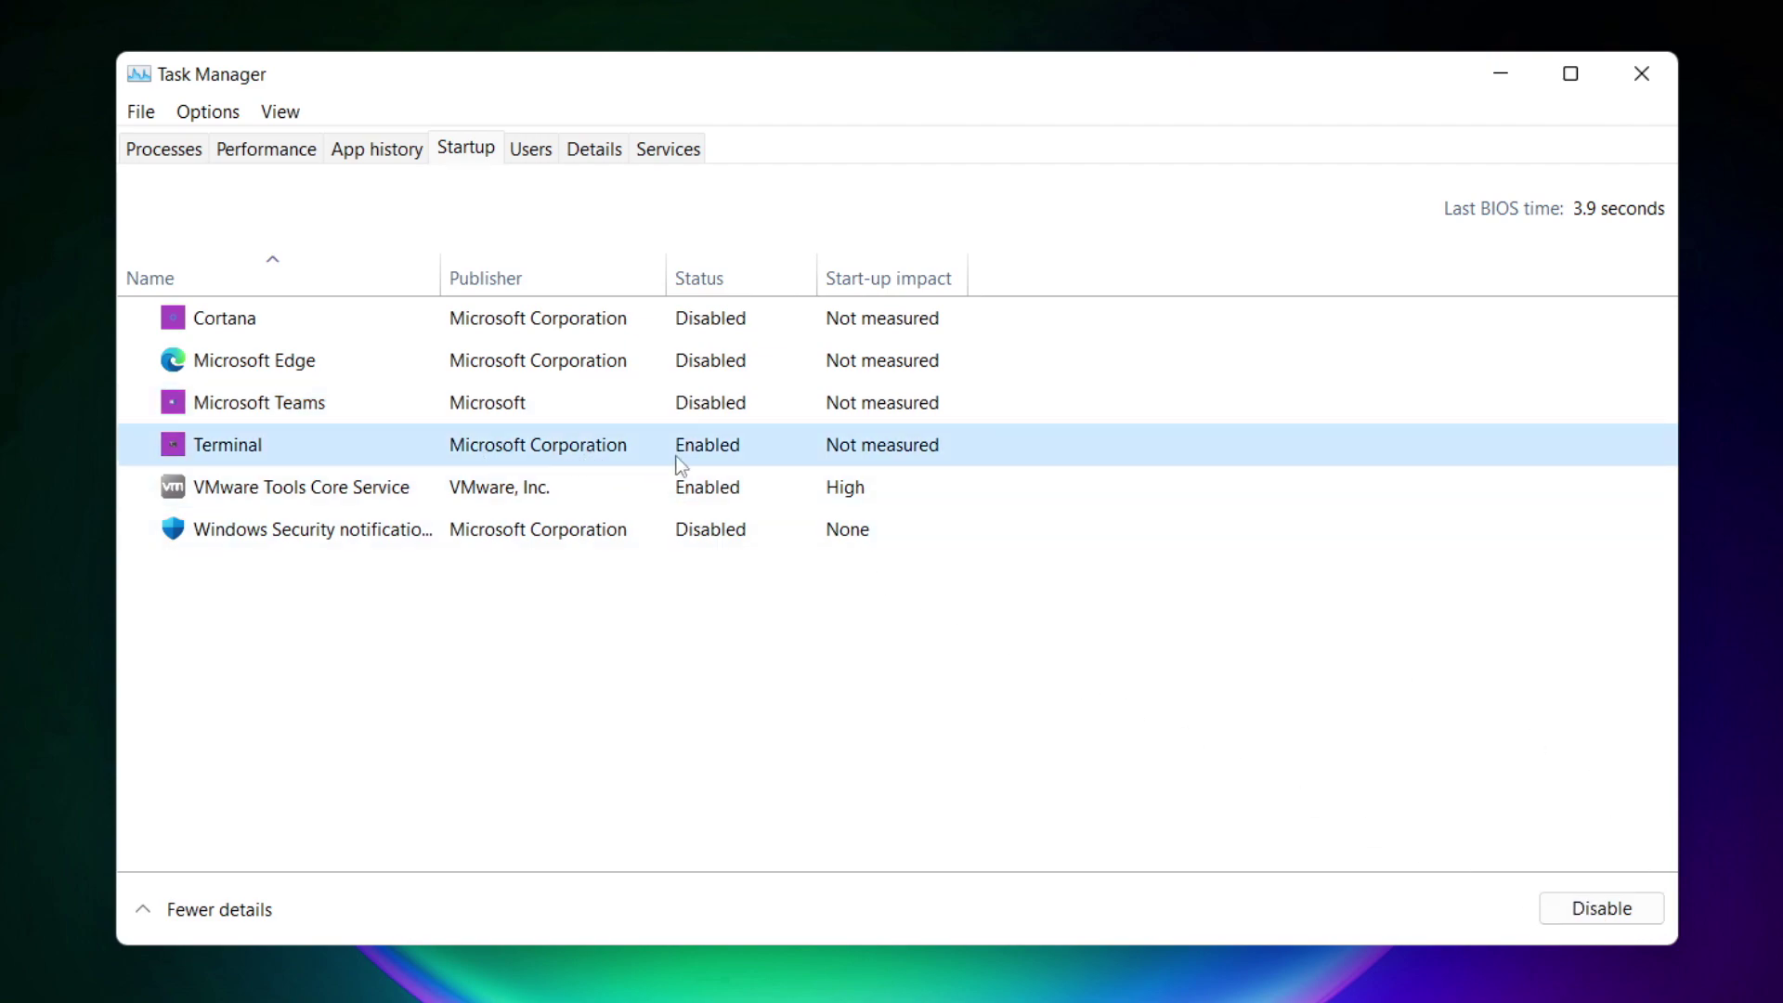
{"action": "left_click", "coordinate": [1629, 917]}
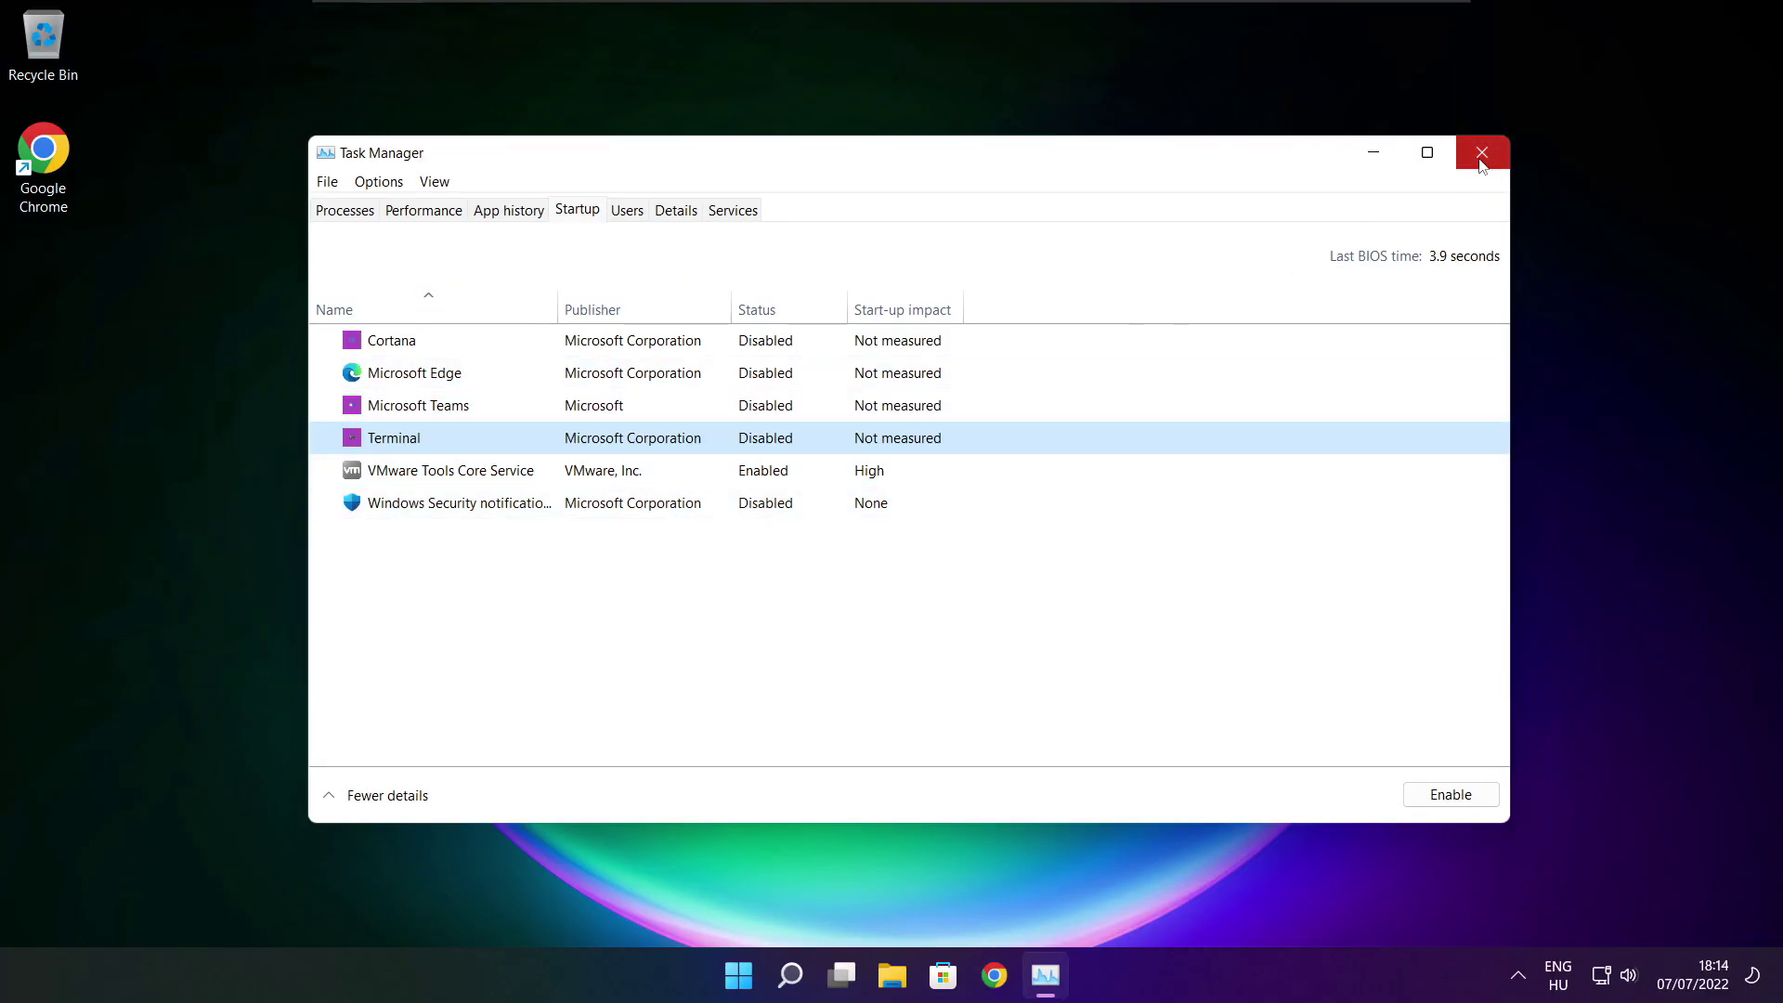
Close Task Manager and run Command Prompt as administrator from a 'cmd' search
{"action": "left_click", "coordinate": [1481, 153]}
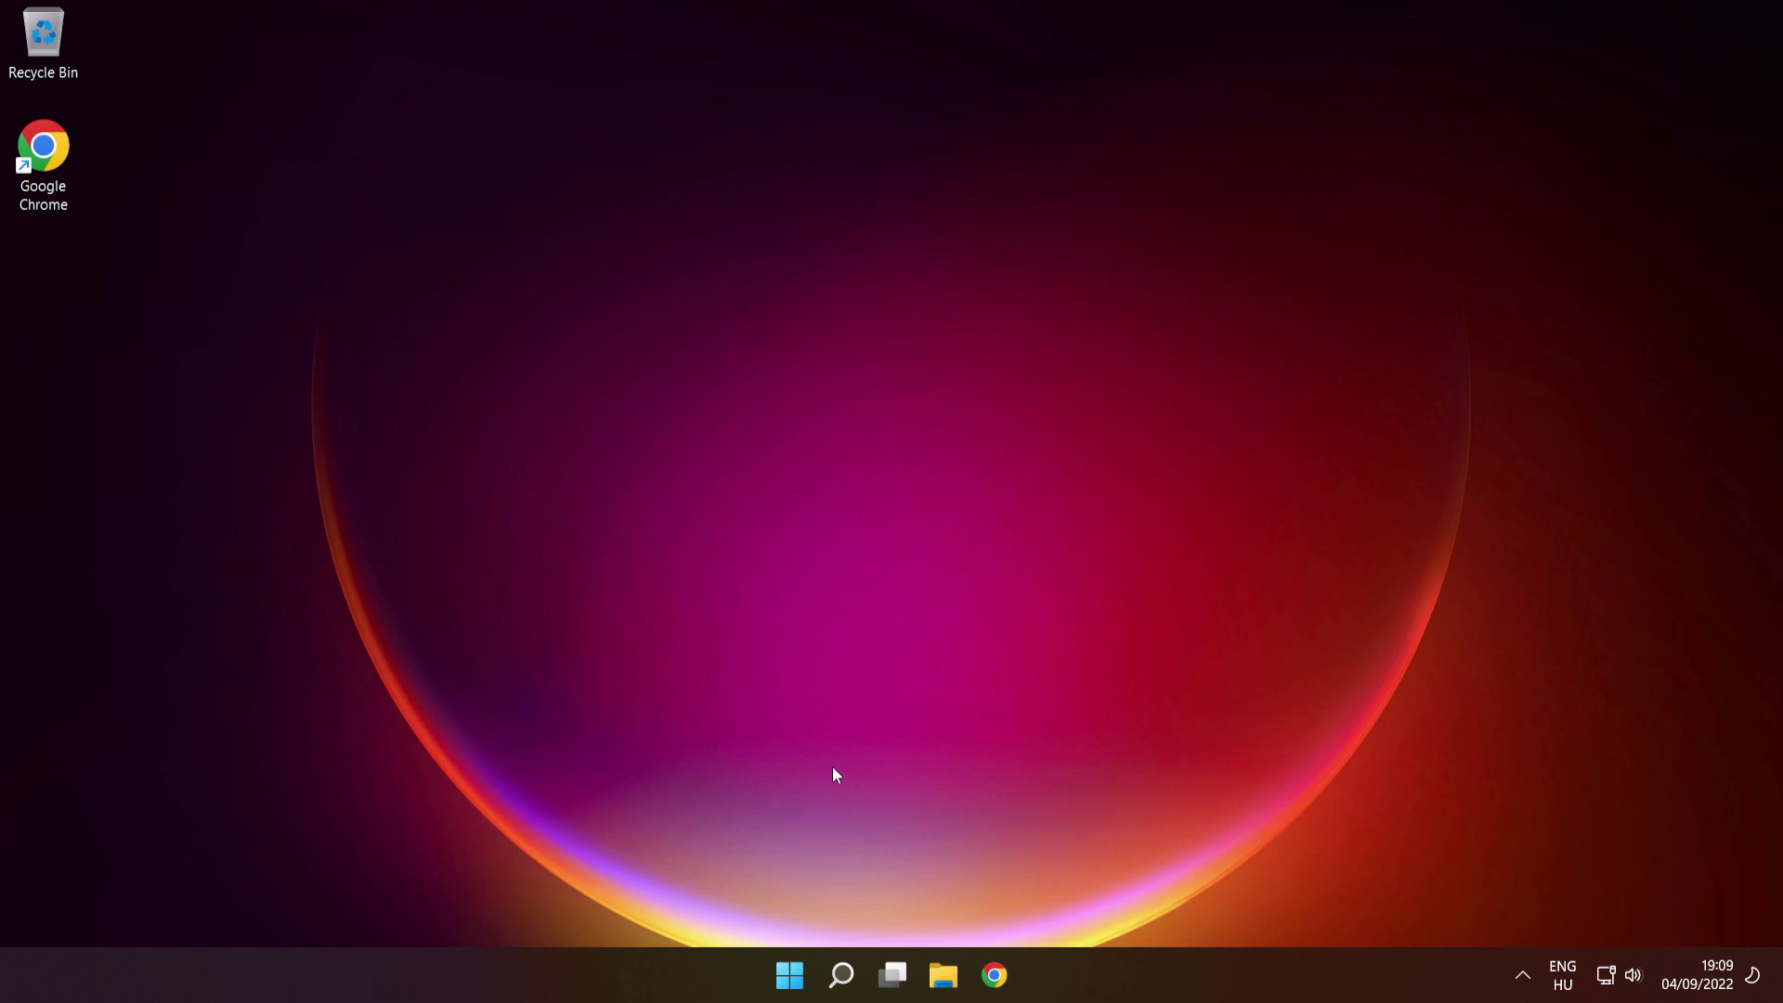
{"action": "mouse_move", "coordinate": [833, 990]}
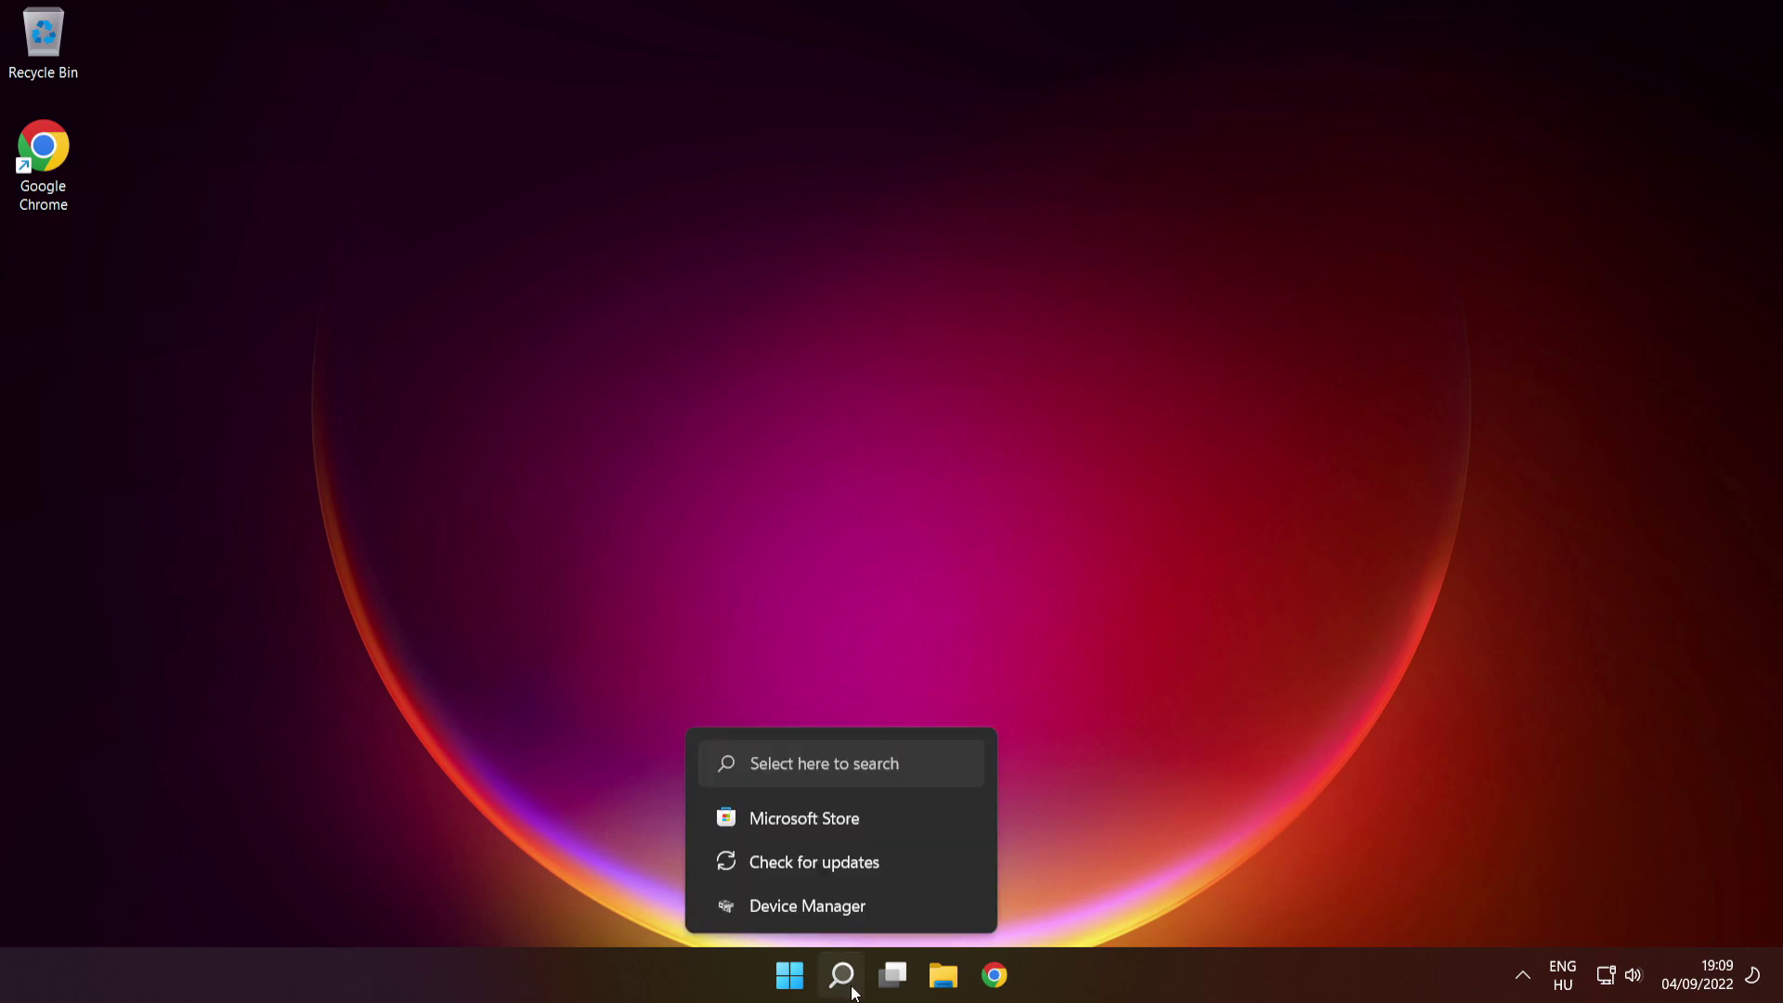
{"action": "left_click", "coordinate": [844, 979]}
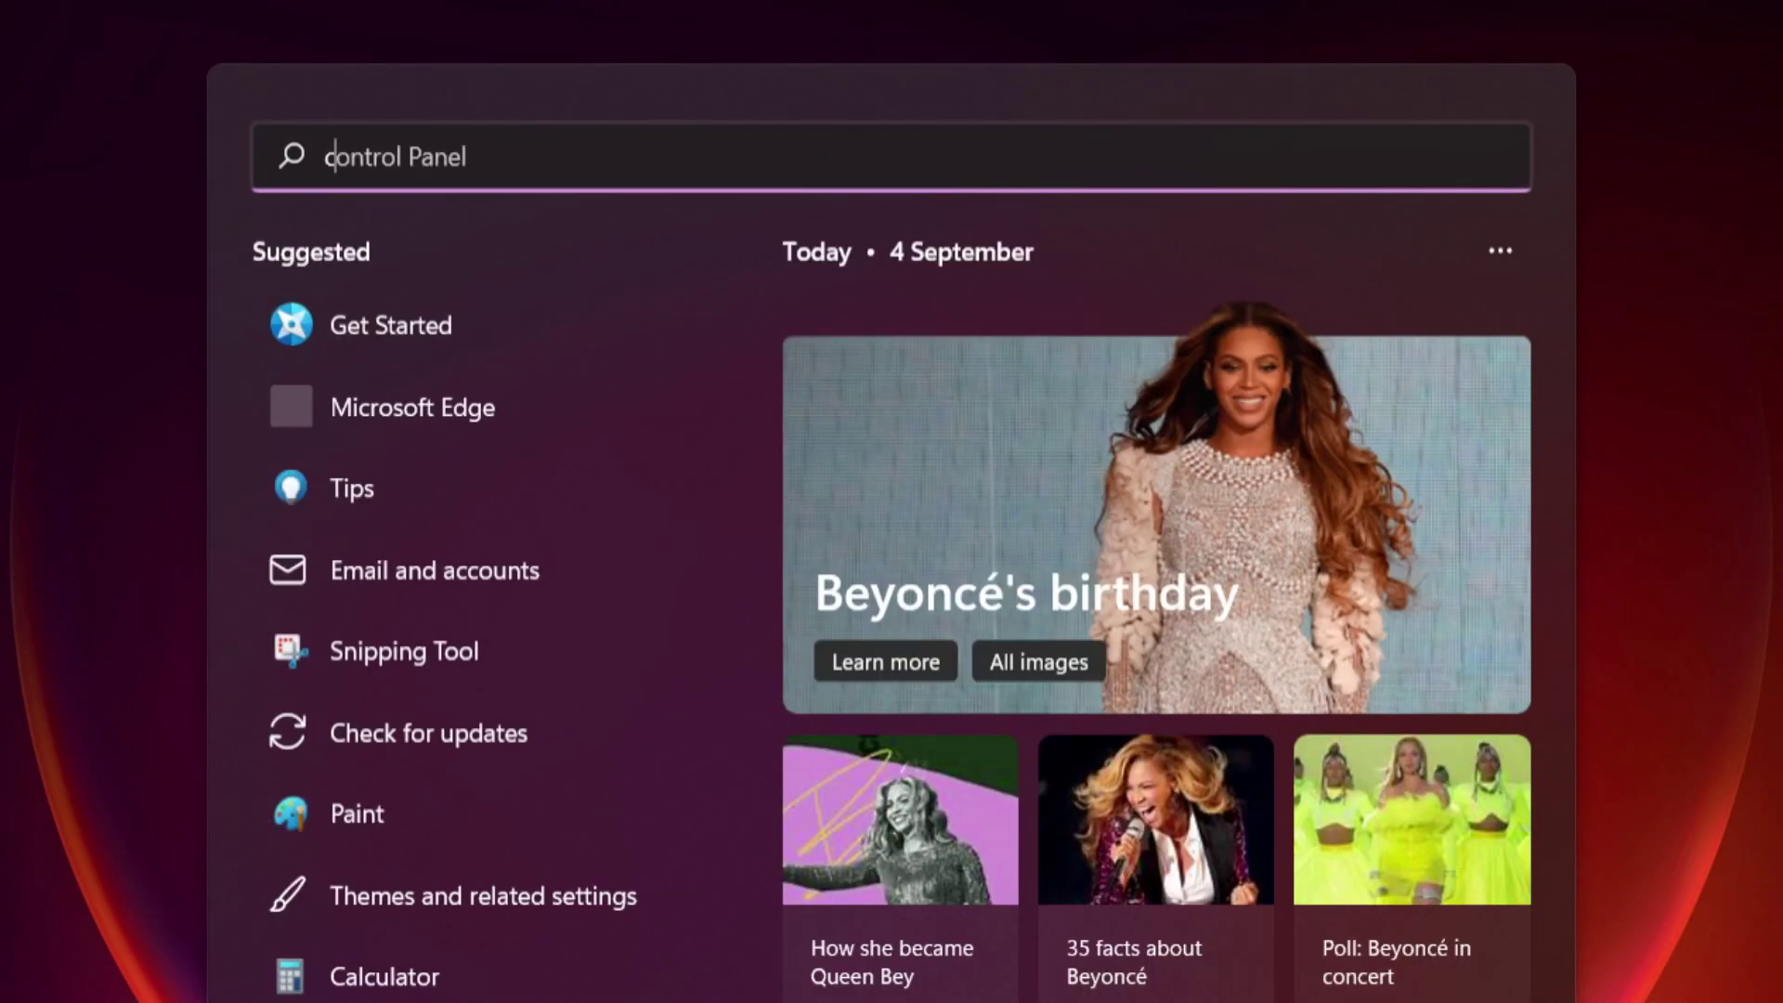
{"action": "type", "text": "cmd"}
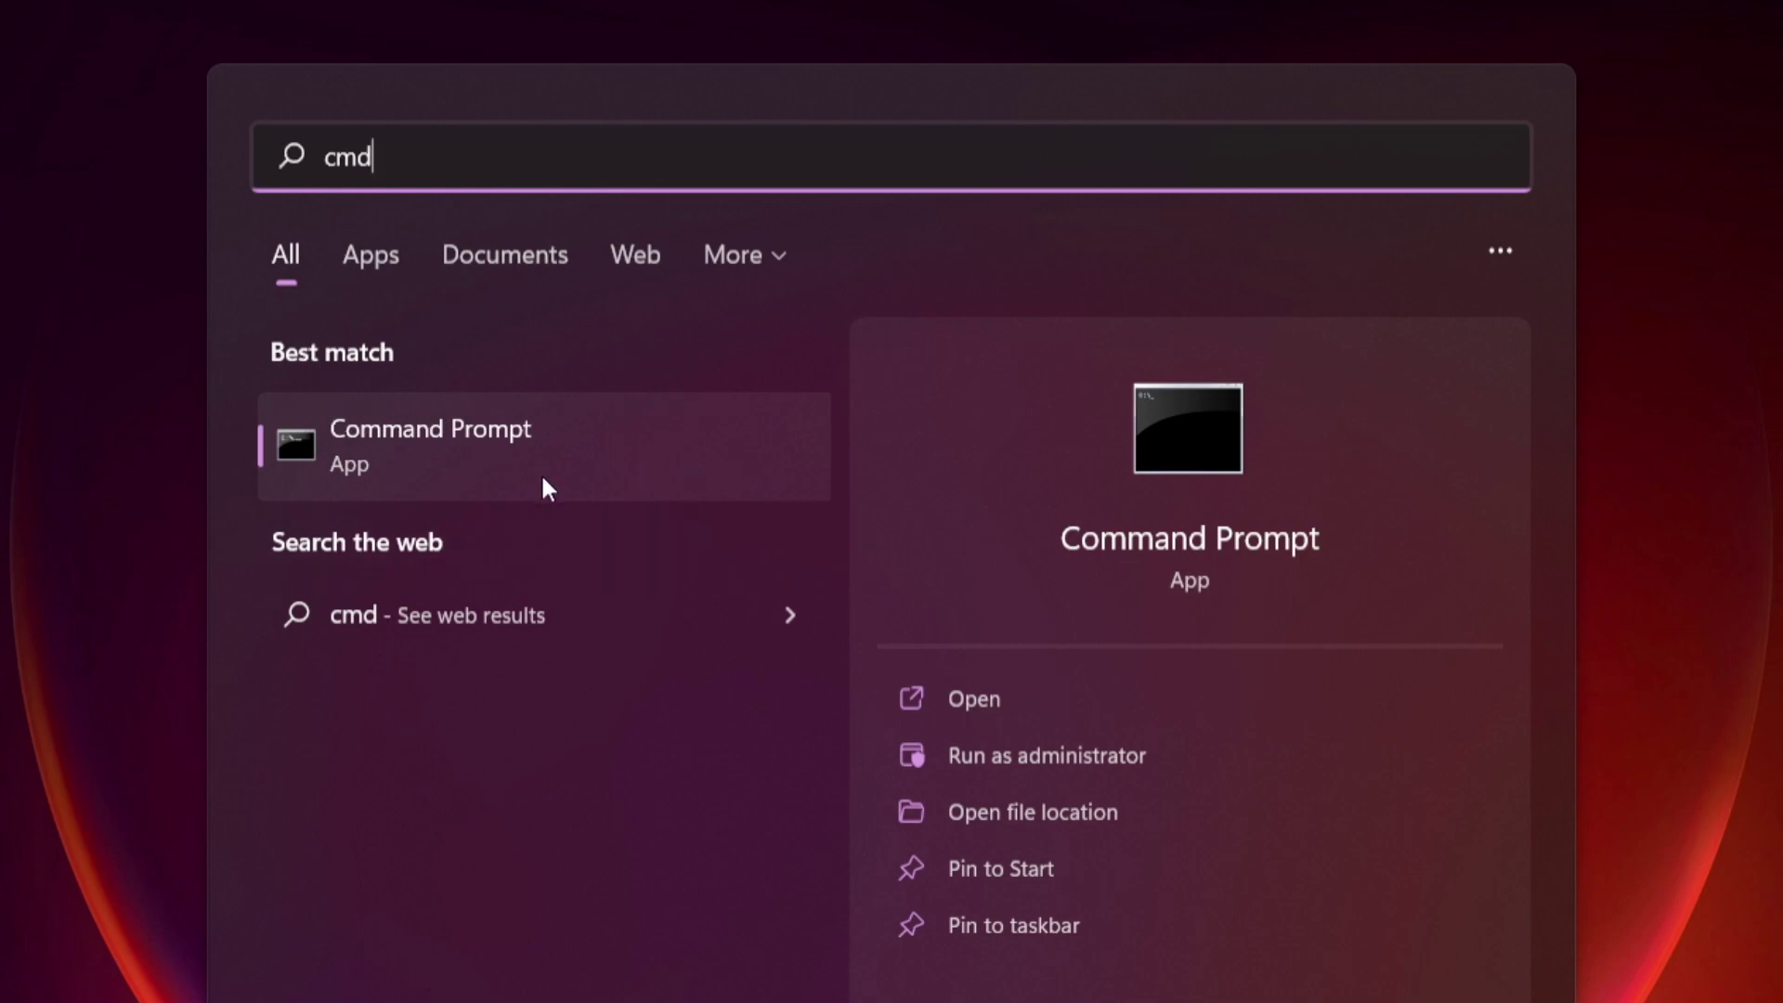
{"action": "right_click", "coordinate": [656, 446]}
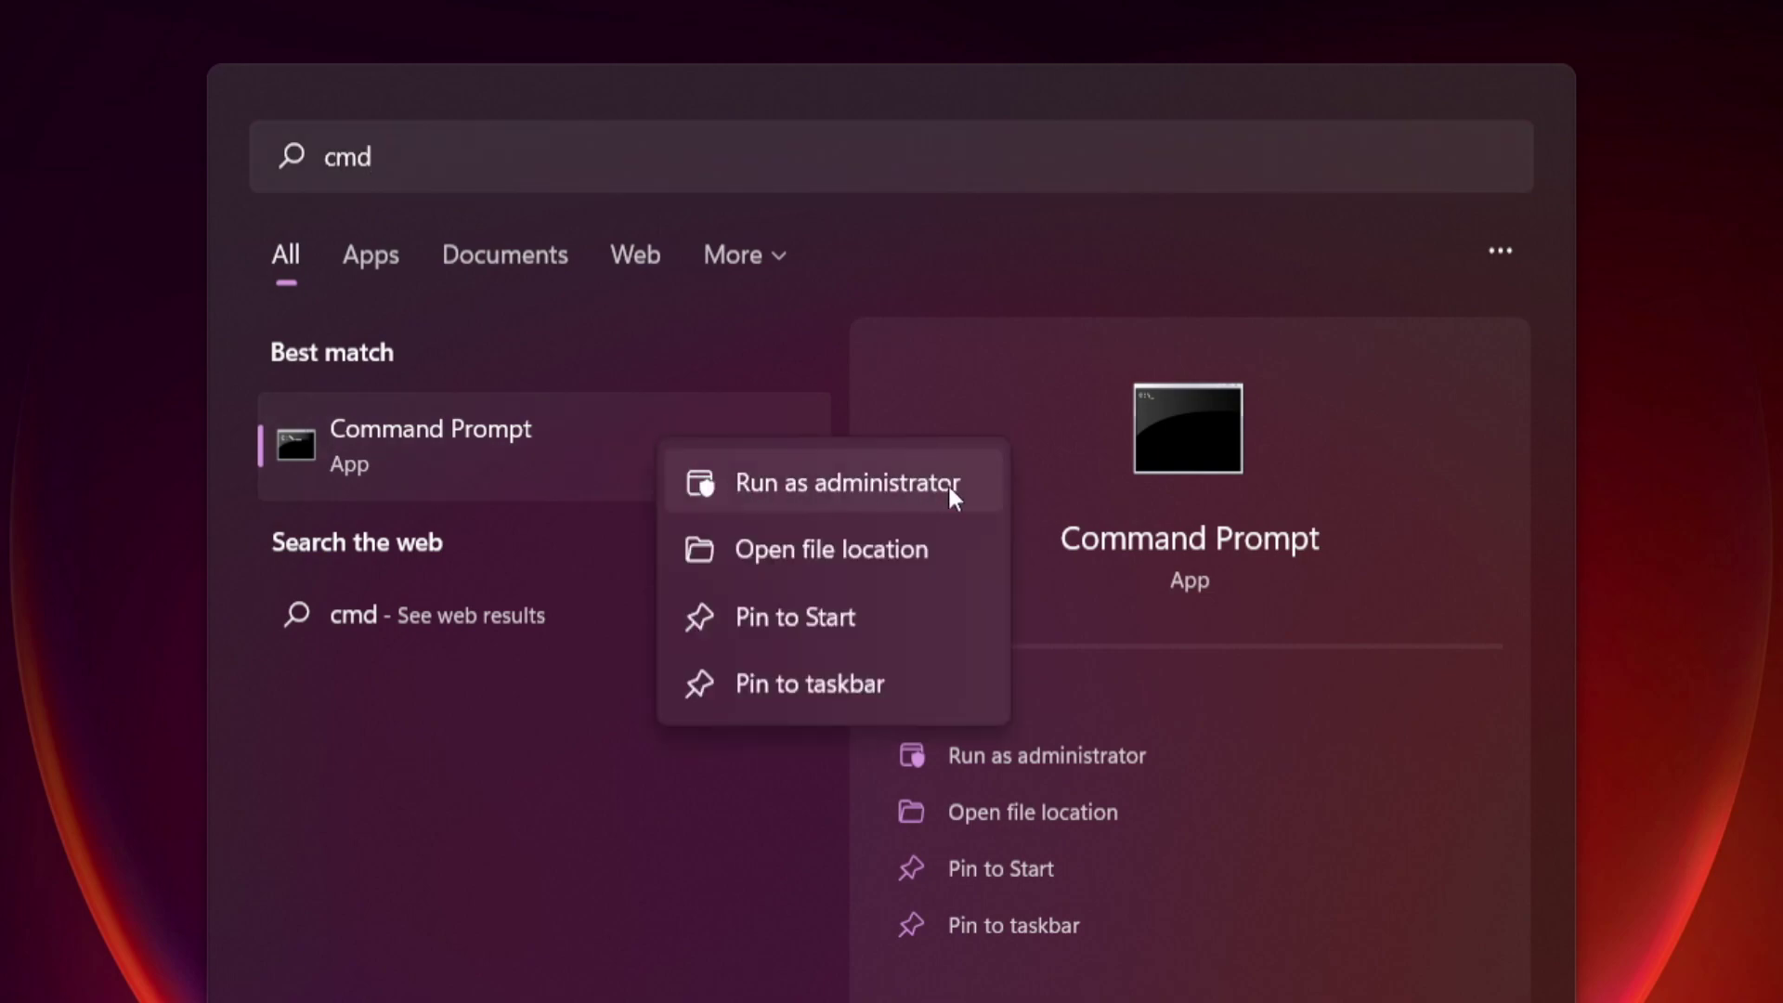
{"action": "left_click", "coordinate": [846, 482]}
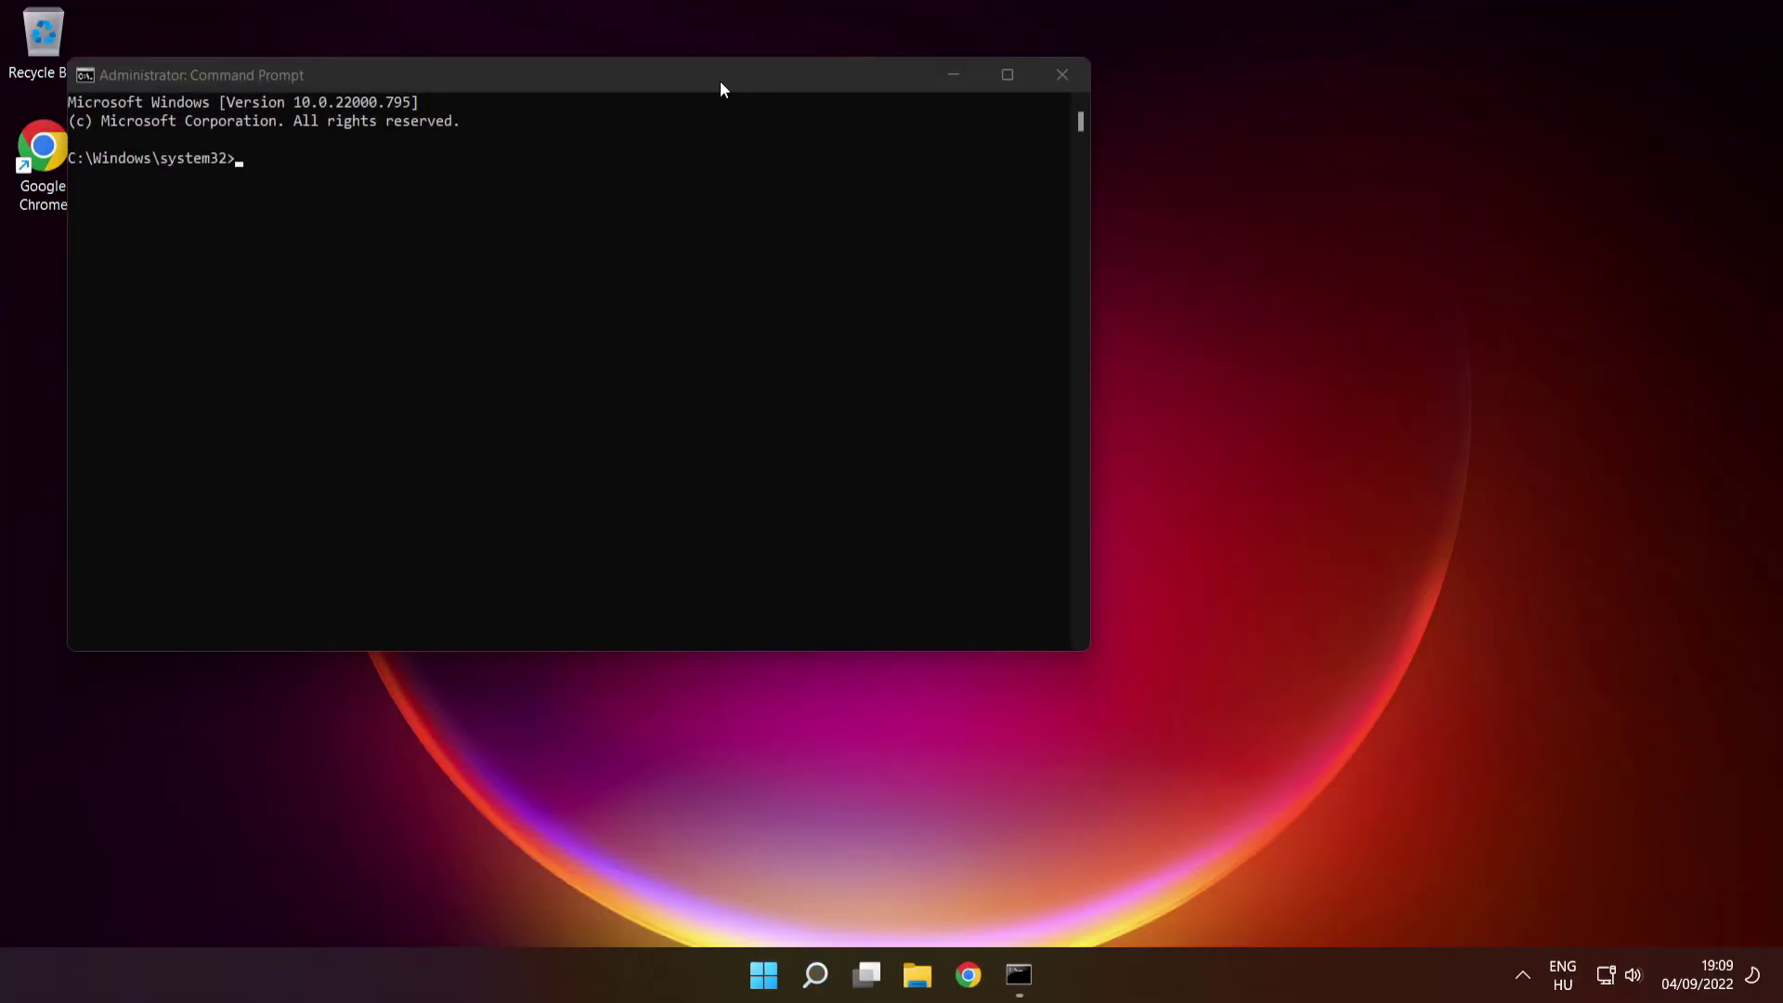
Centre the Command Prompt window and run sfc /scannow to repair corrupt system files
{"action": "left_click_drag", "start_coordinate": [717, 76], "coordinate": [1027, 221]}
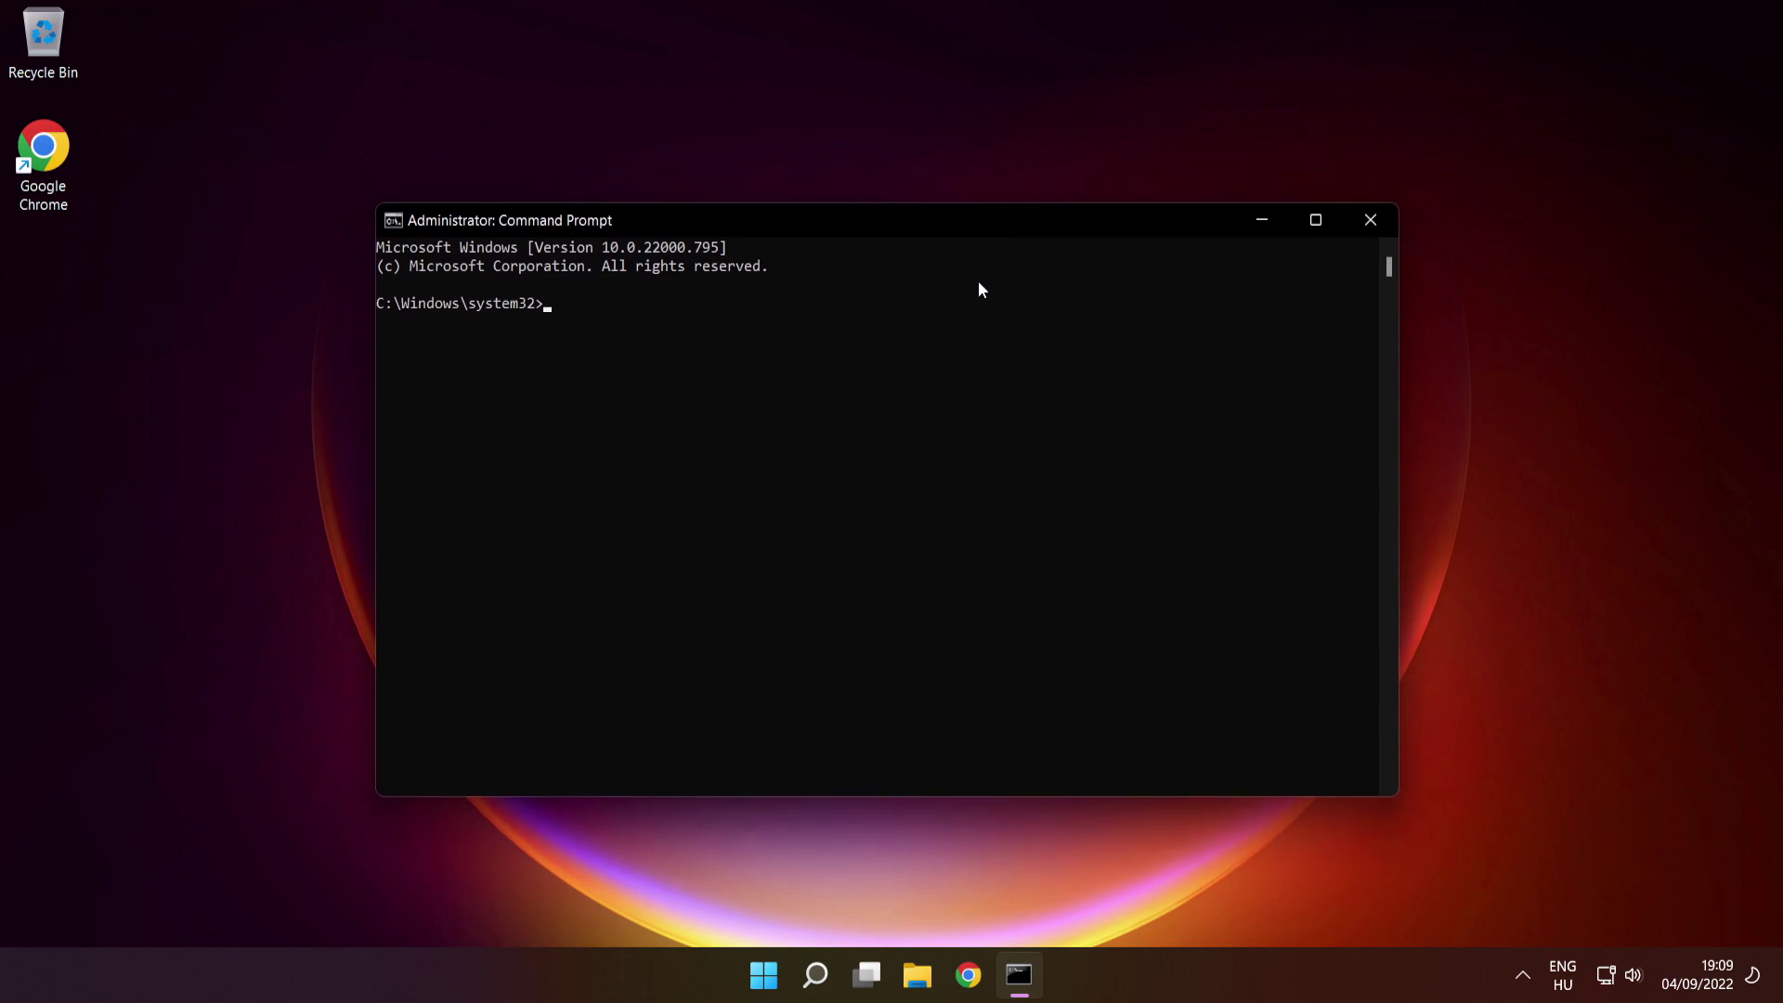
{"action": "type", "text": "sfc /scannow"}
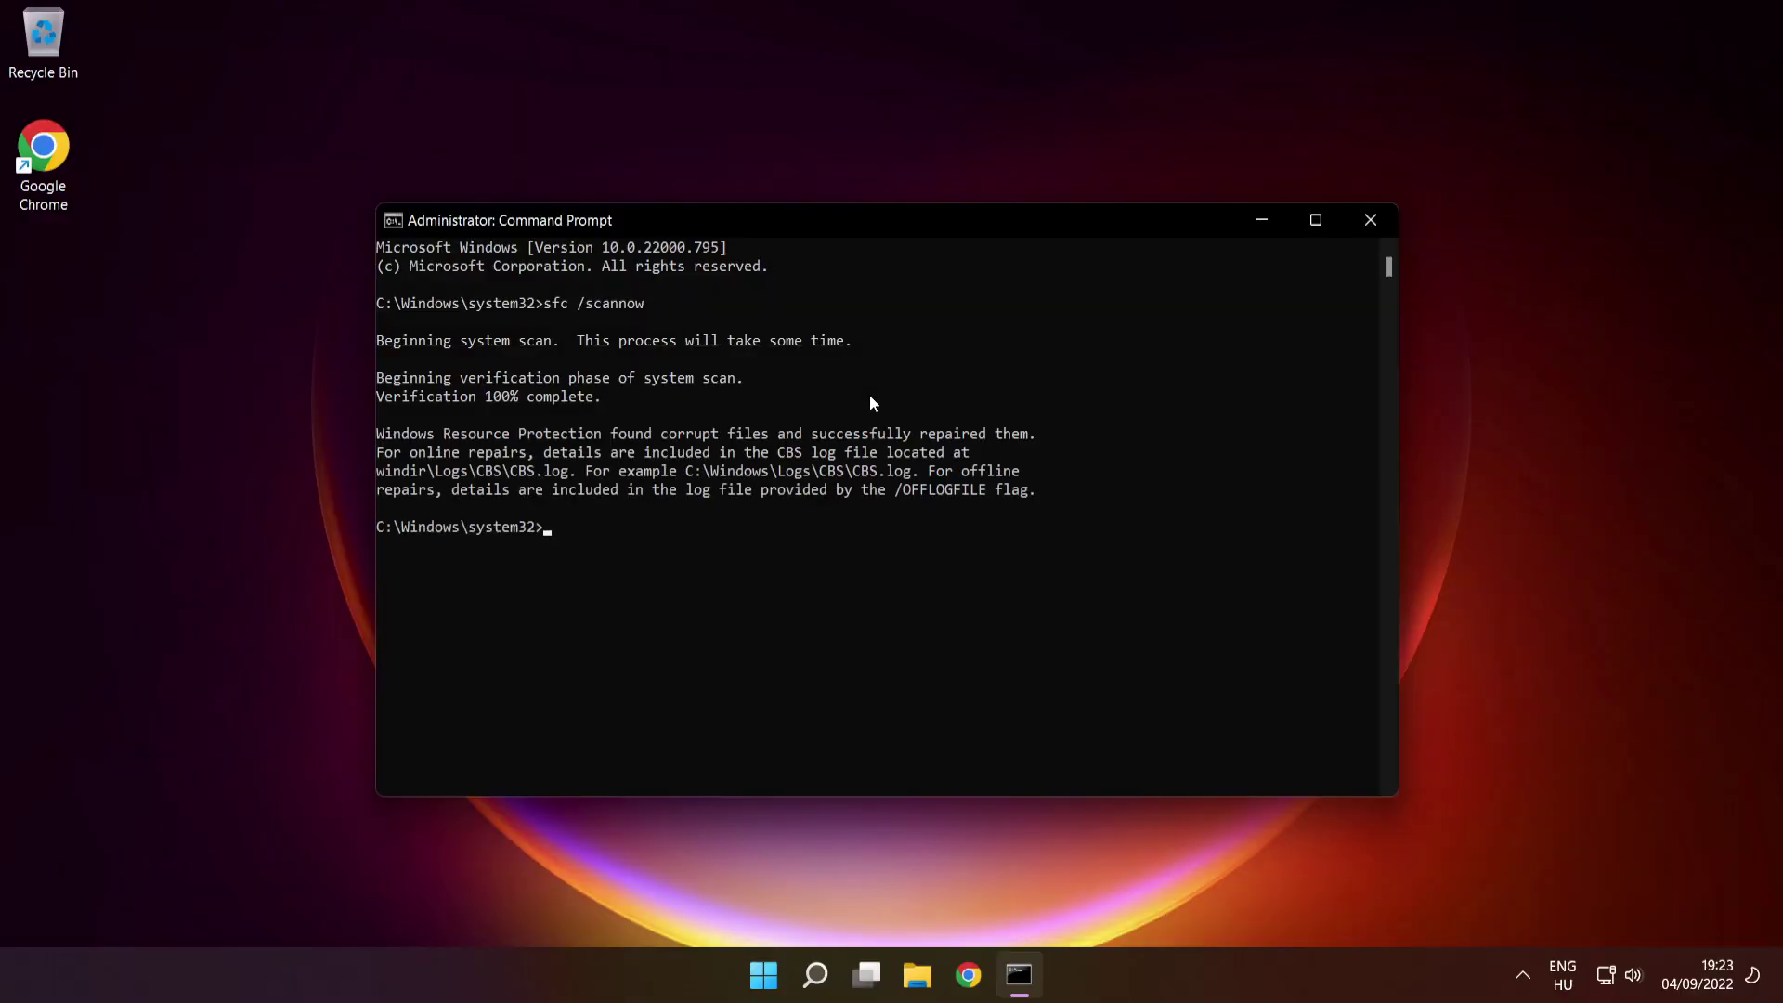
Close Command Prompt and show the Start menu power options: Sleep, Shut down, Restart
{"action": "left_click", "coordinate": [1371, 222]}
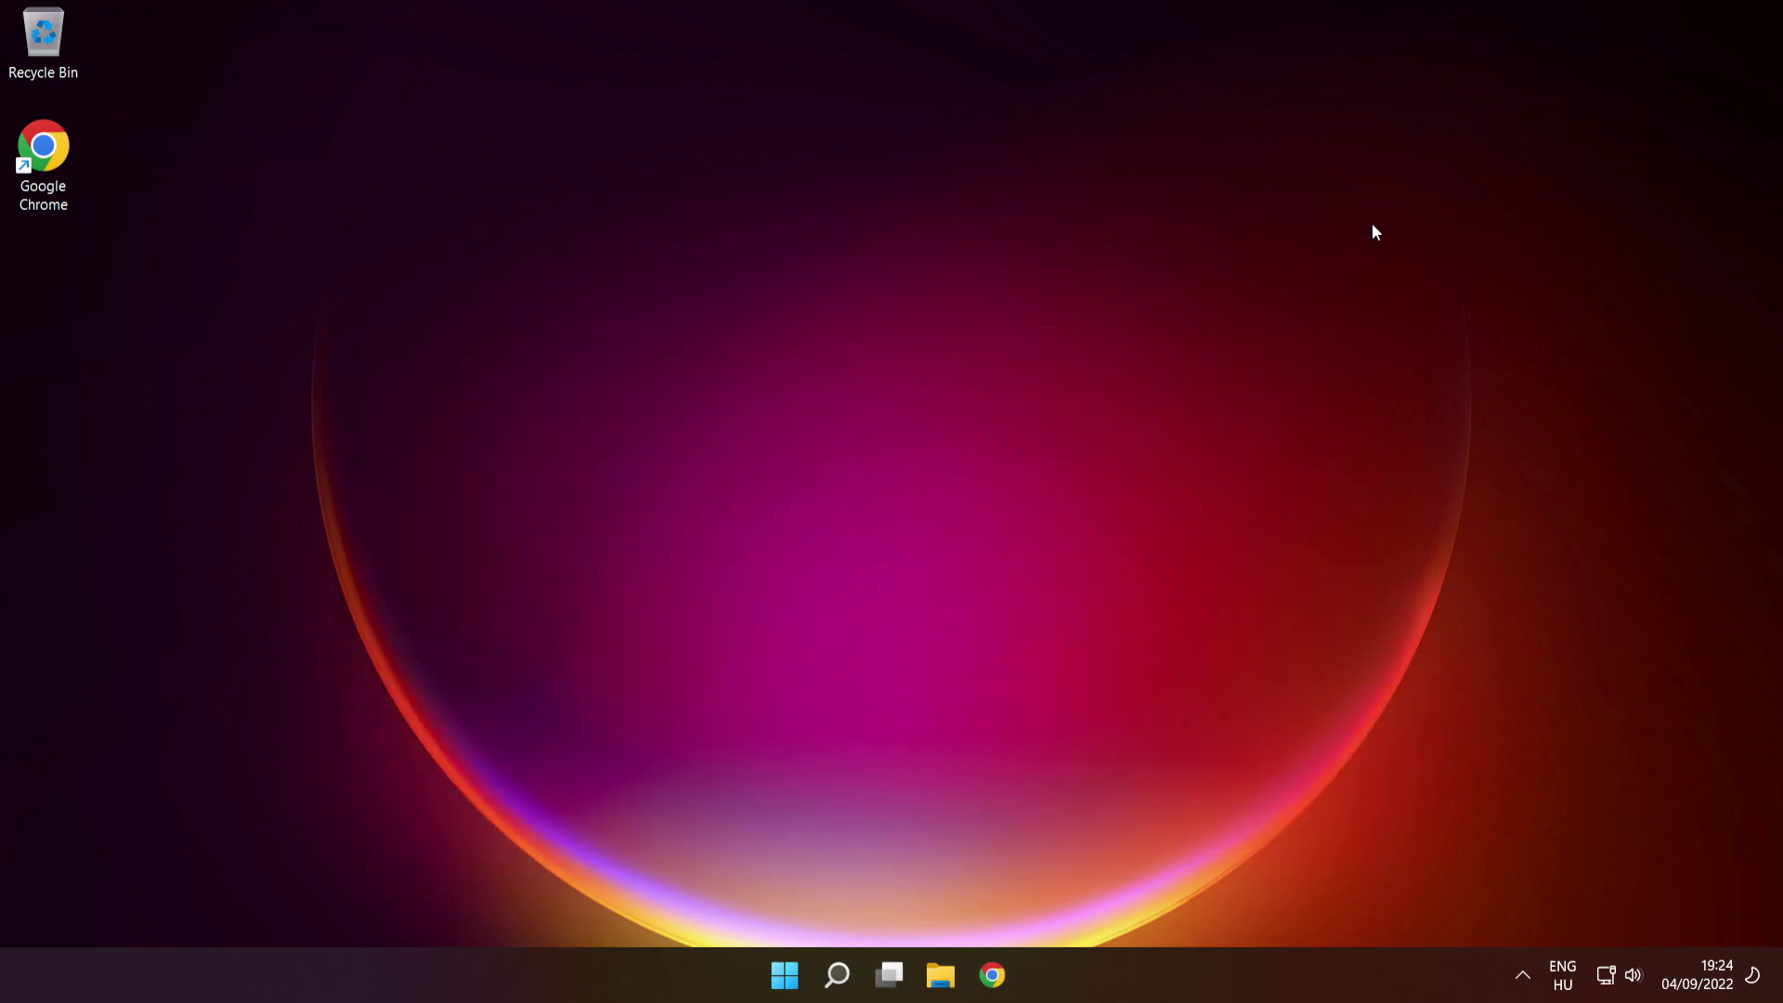
{"action": "left_click", "coordinate": [789, 974]}
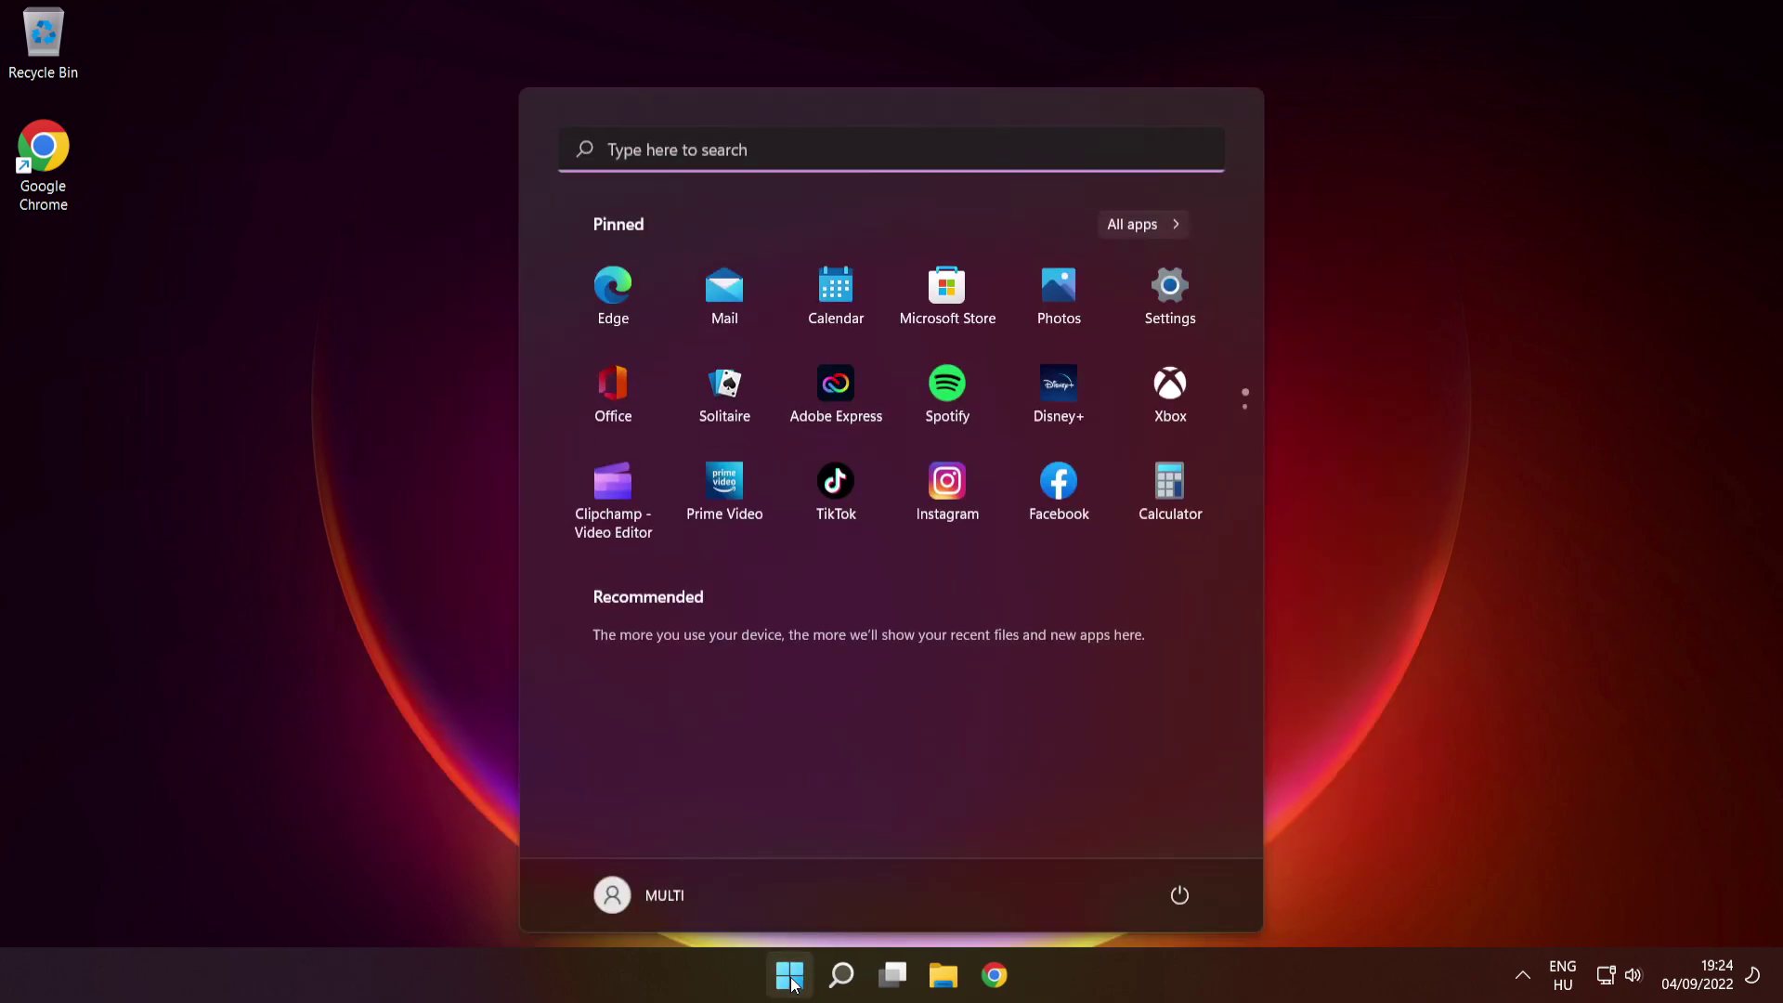
{"action": "left_click", "coordinate": [1180, 895]}
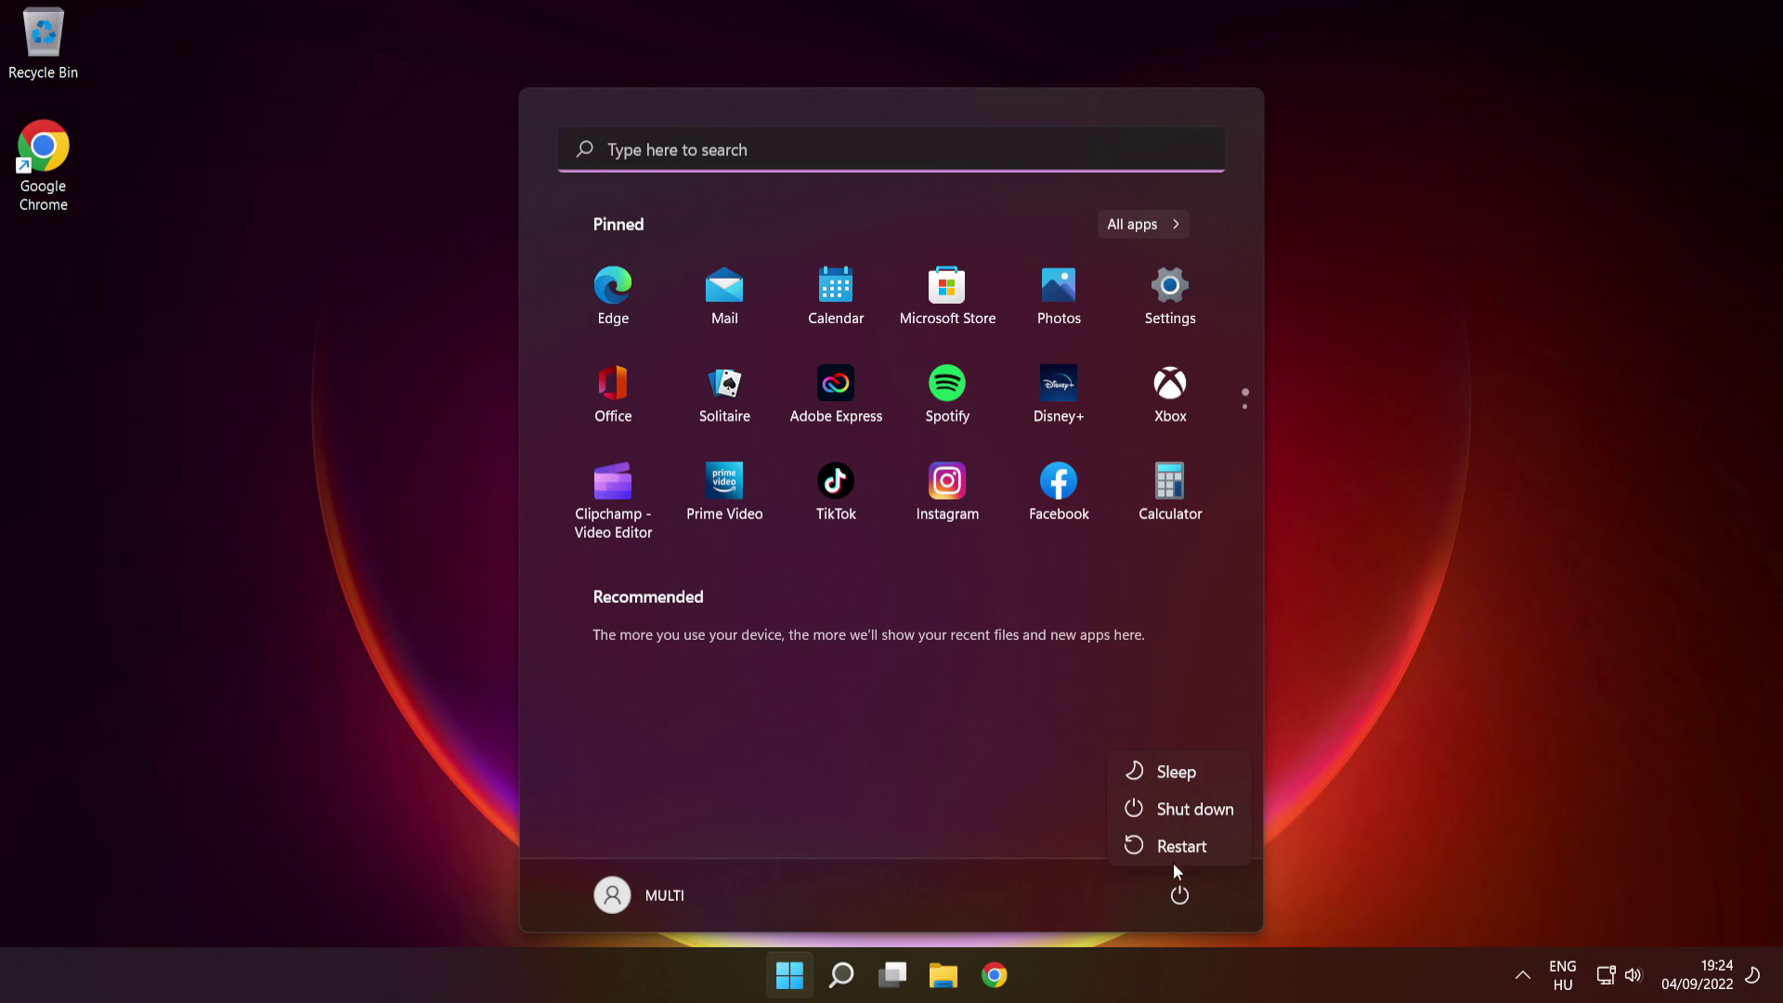